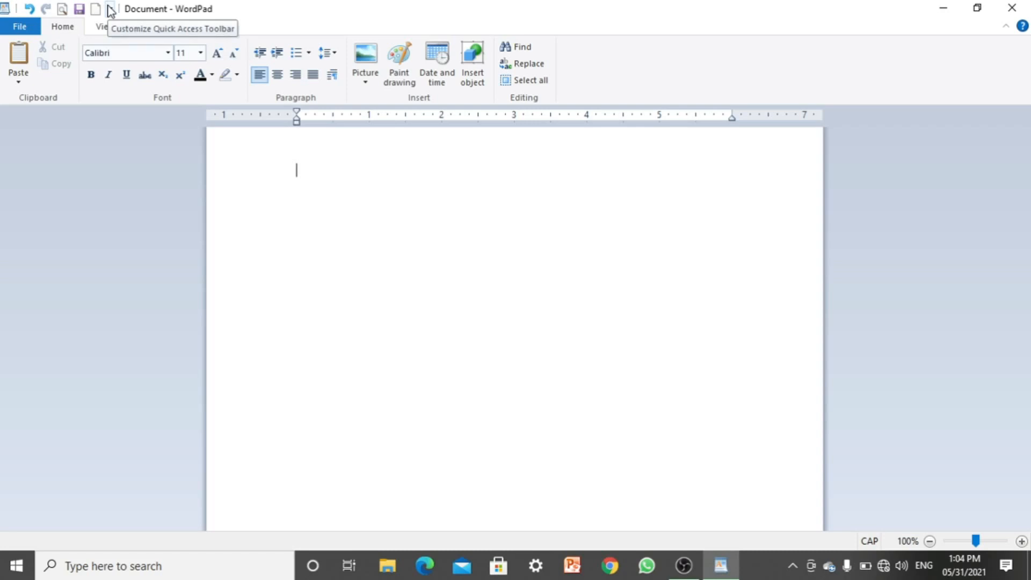
# Step: Add the Open command to the Quick Access Toolbar and remove it again
pyautogui.click(111, 10)
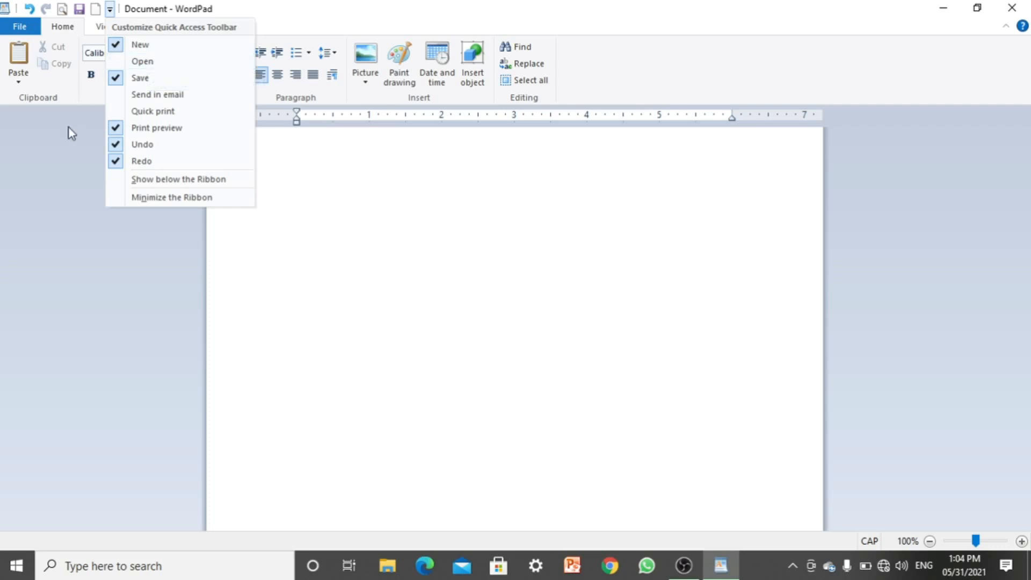
pyautogui.click(187, 63)
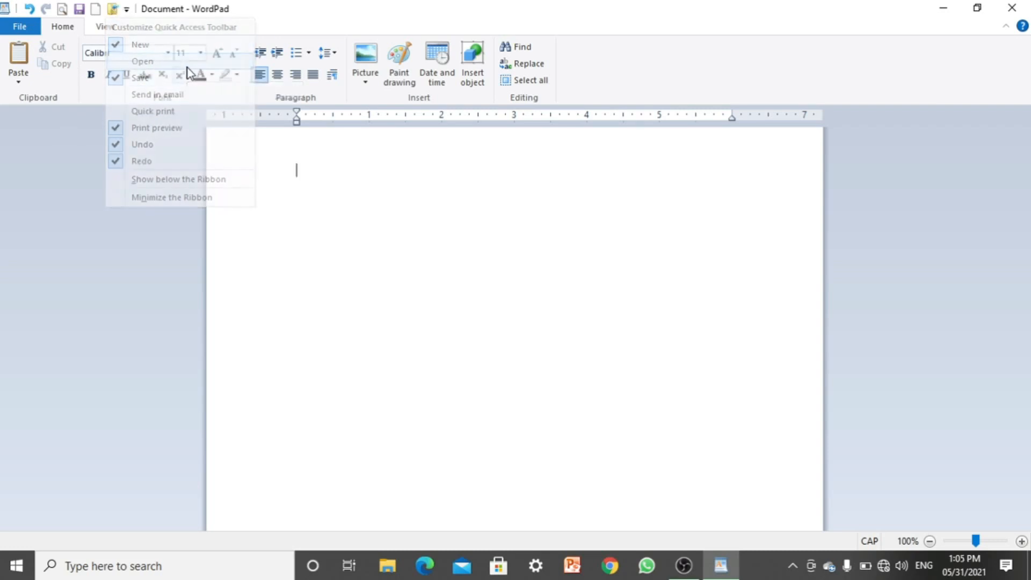
pyautogui.click(126, 10)
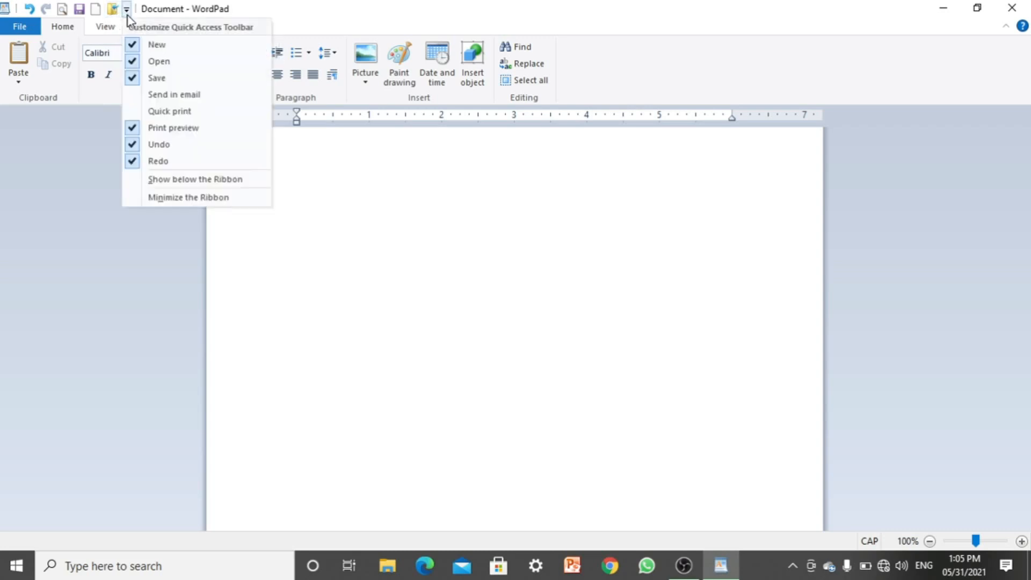
pyautogui.click(133, 63)
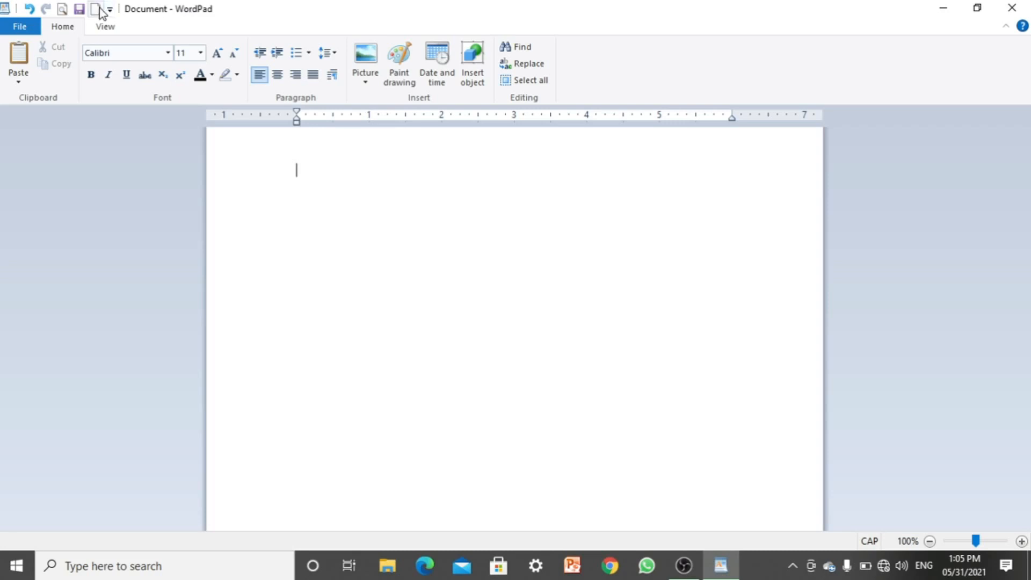
# Step: Bring up the Save As dialog for the blank document and dismiss it without saving
pyautogui.click(80, 10)
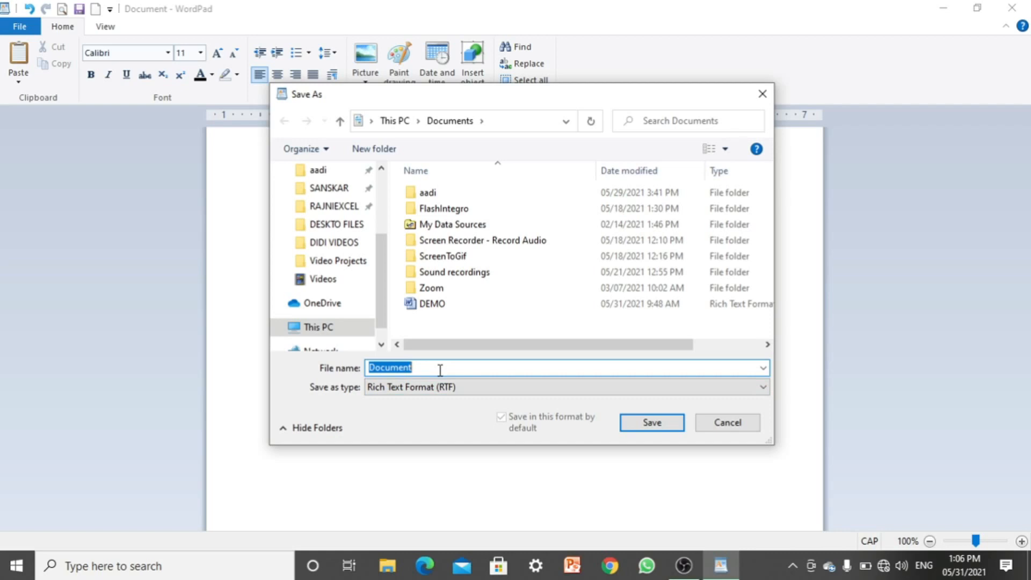
pyautogui.click(747, 423)
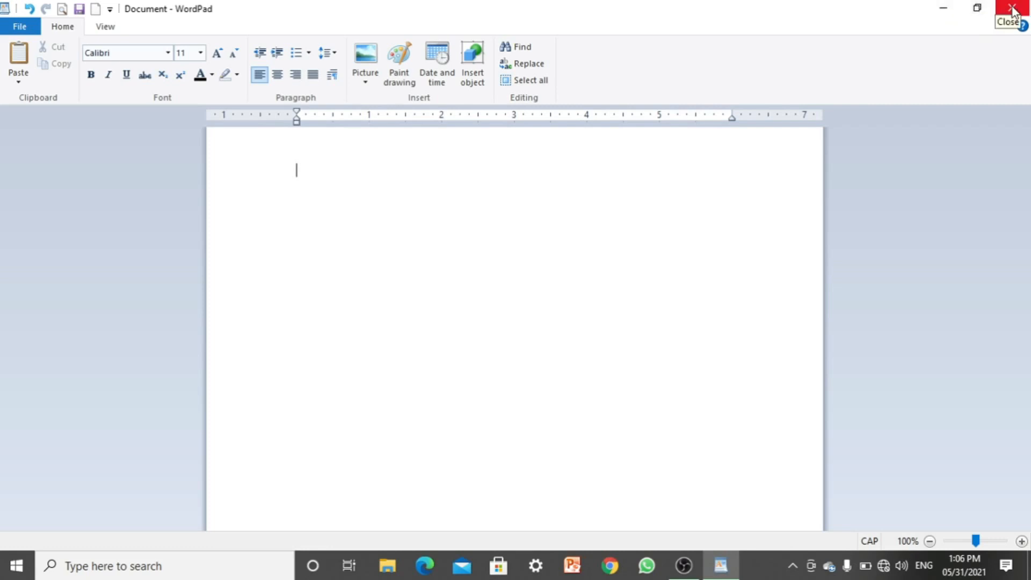
pyautogui.click(948, 11)
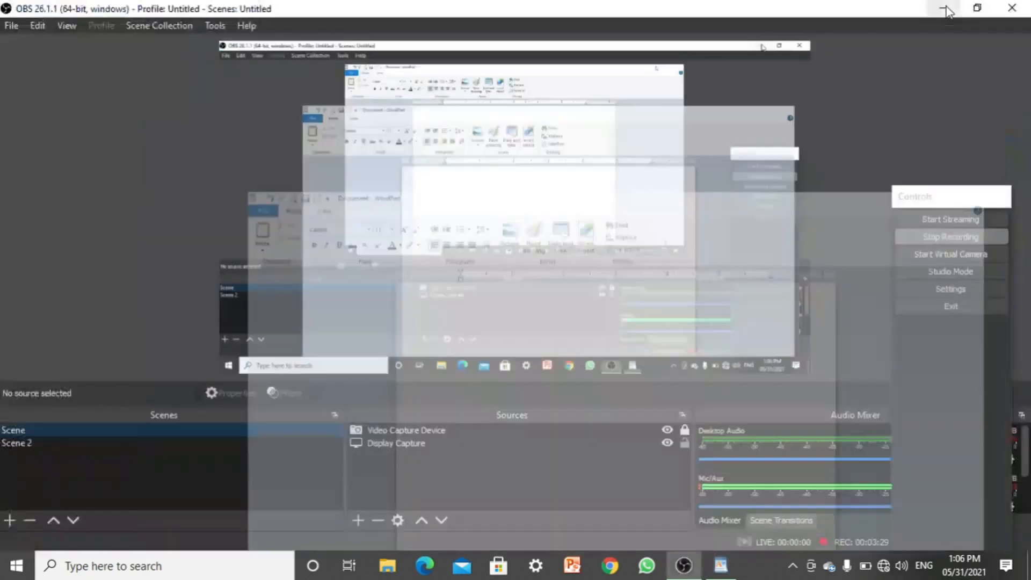
pyautogui.click(948, 11)
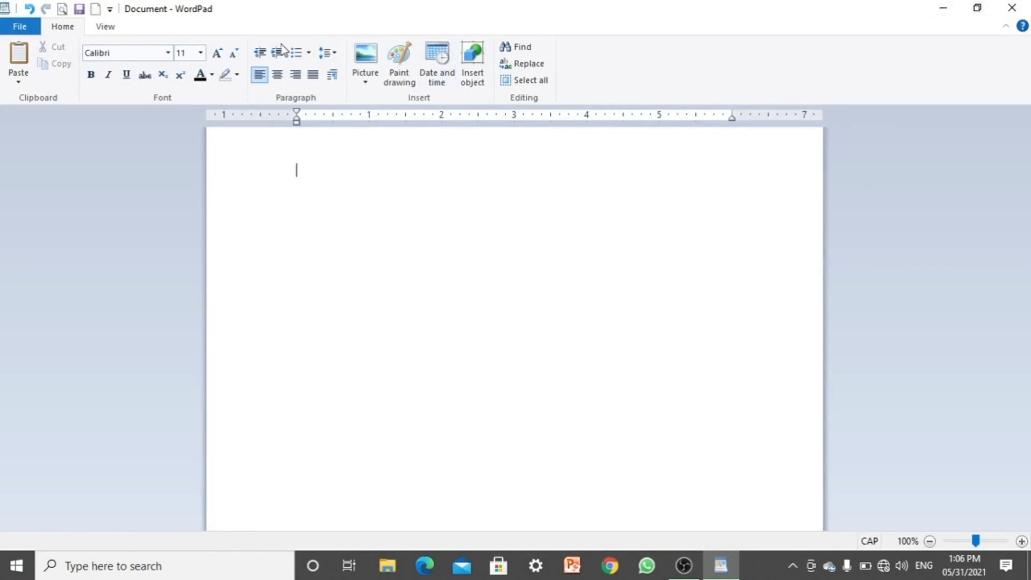
# Step: Open the recent document DEMO, discarding the changes to the blank document
pyautogui.click(35, 27)
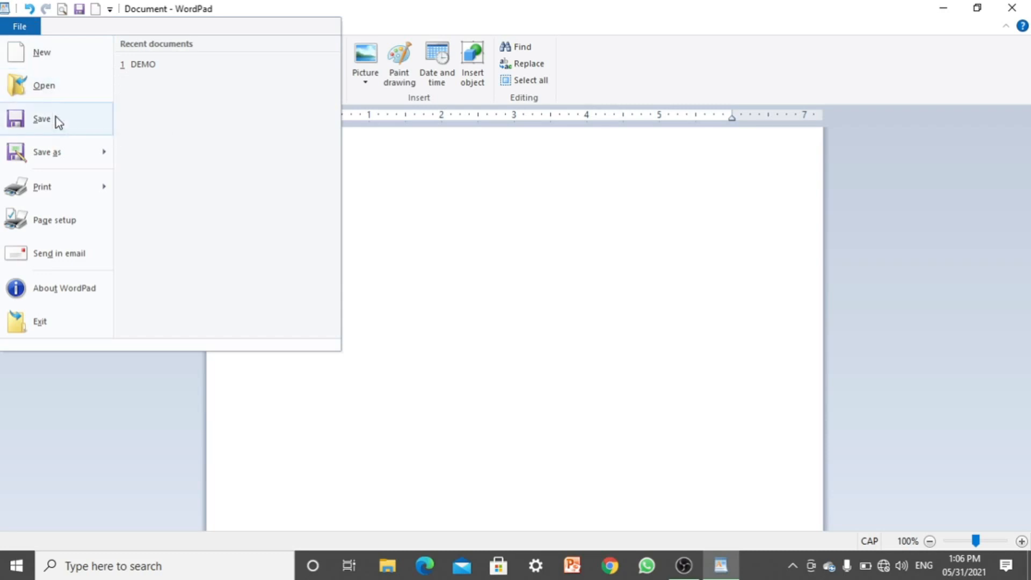
pyautogui.moveTo(66, 154)
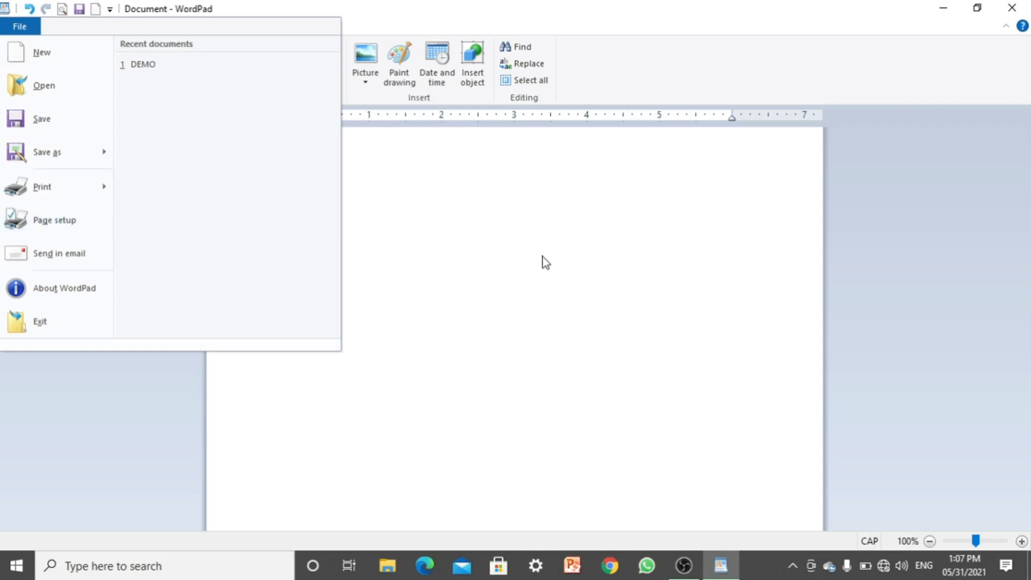
pyautogui.click(162, 60)
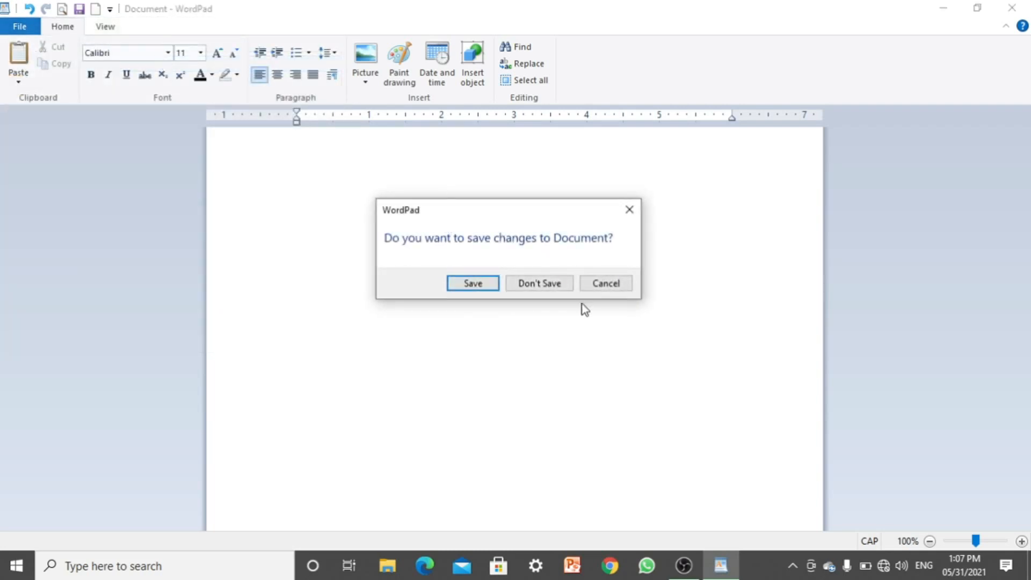
pyautogui.click(557, 284)
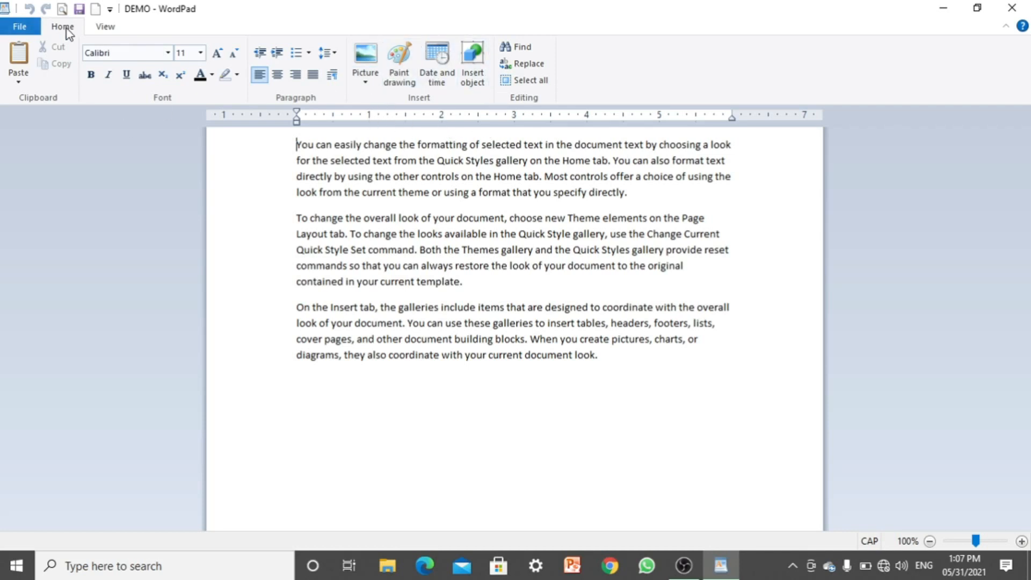
pyautogui.click(102, 27)
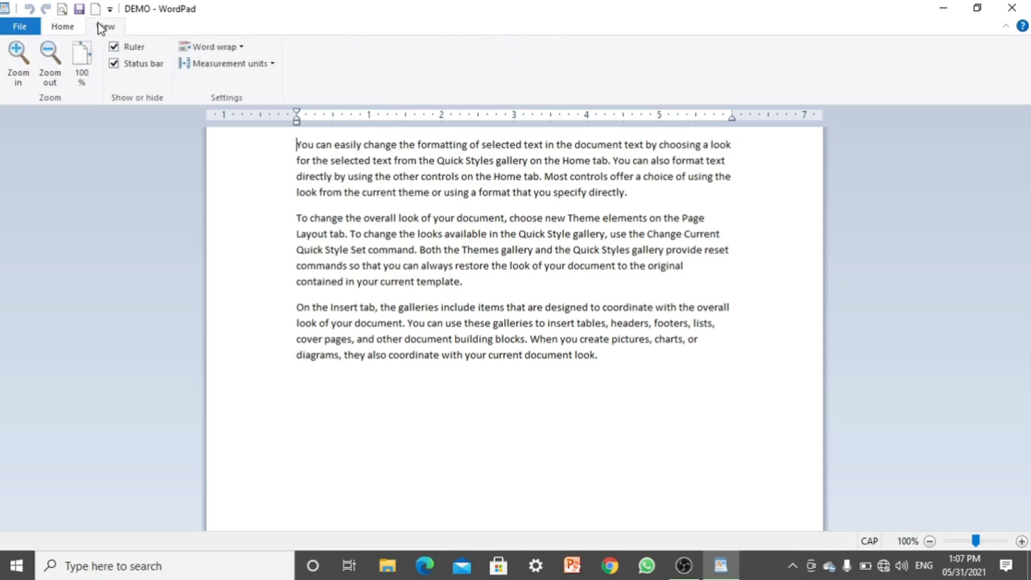
pyautogui.click(73, 26)
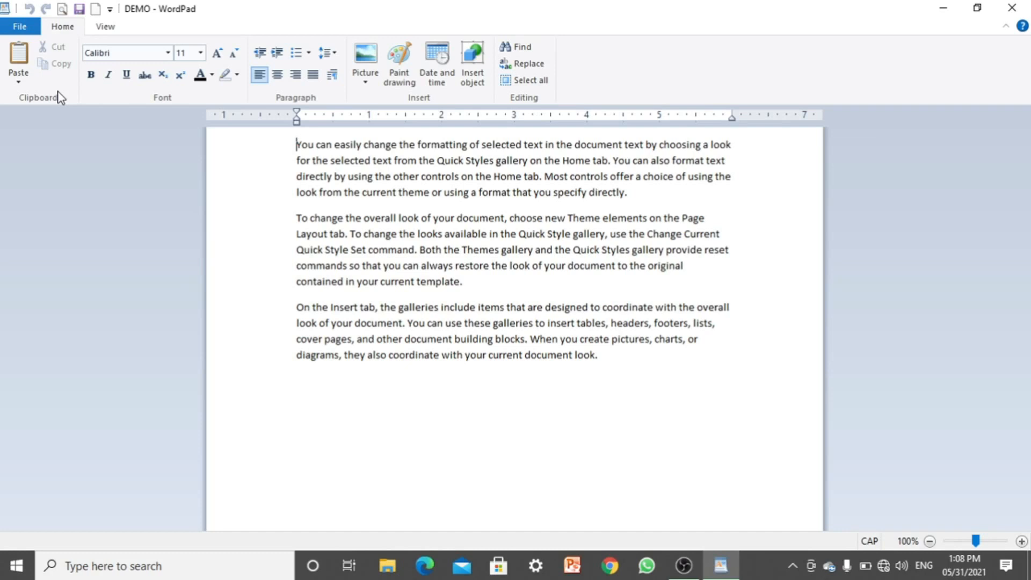
# Step: Set the DEMO document's page to A4 paper size with landscape orientation
pyautogui.click(27, 34)
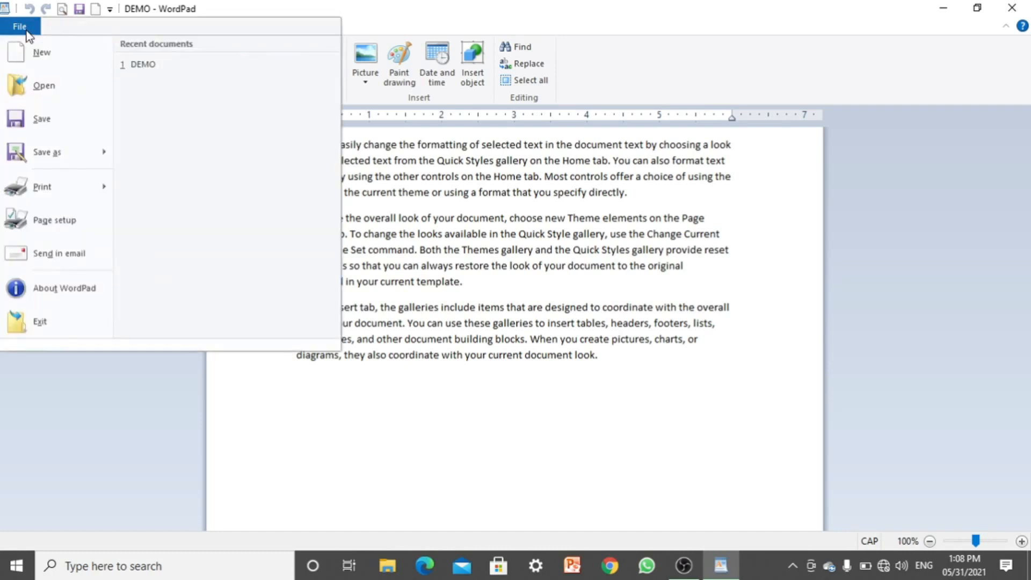
pyautogui.click(50, 221)
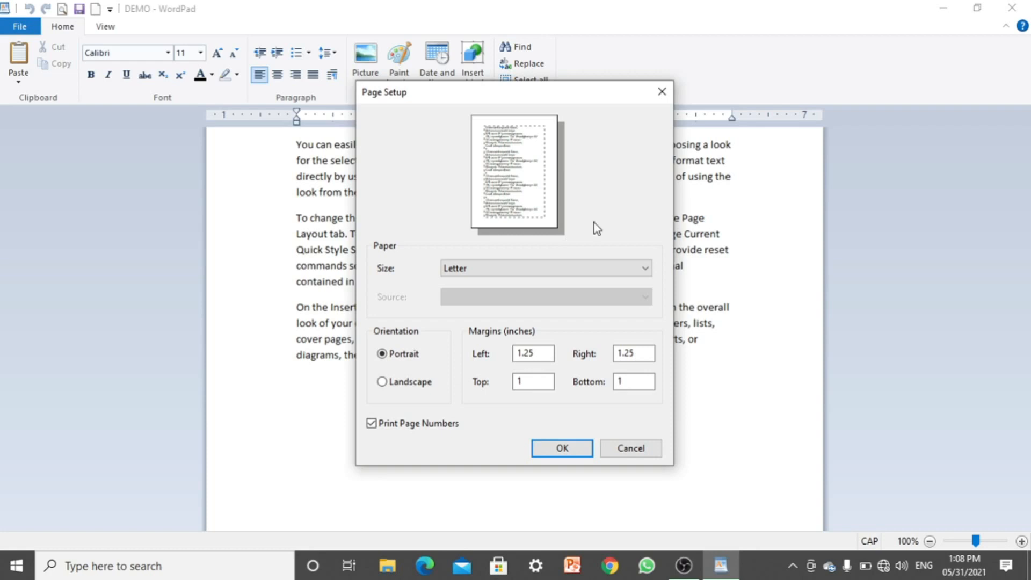
pyautogui.click(646, 273)
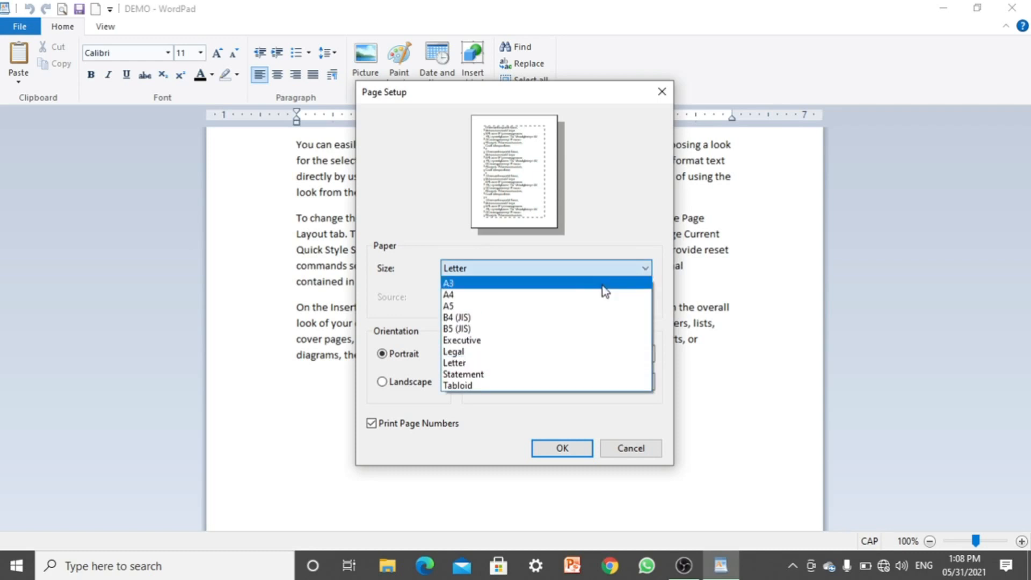
pyautogui.click(552, 299)
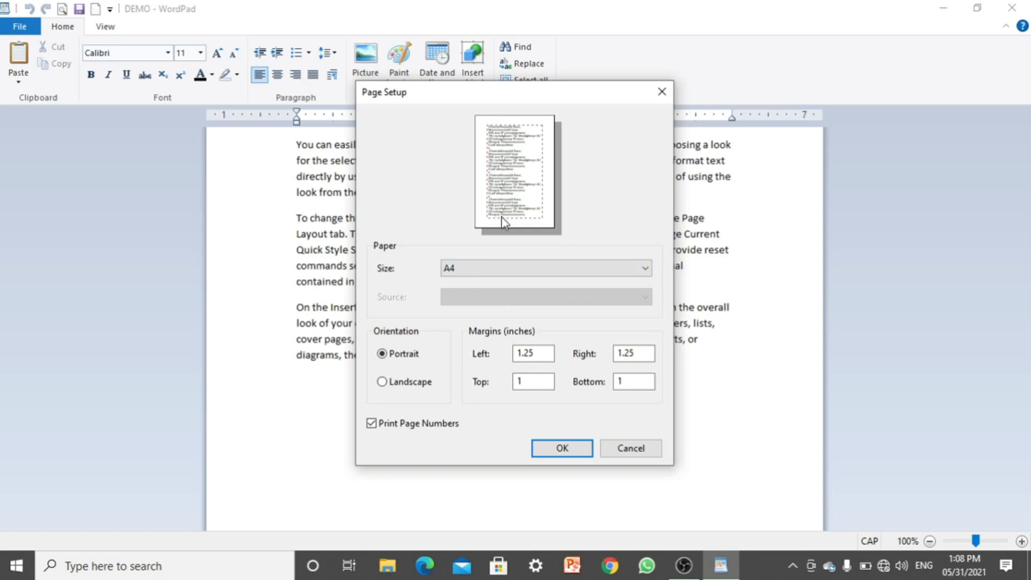
pyautogui.click(425, 389)
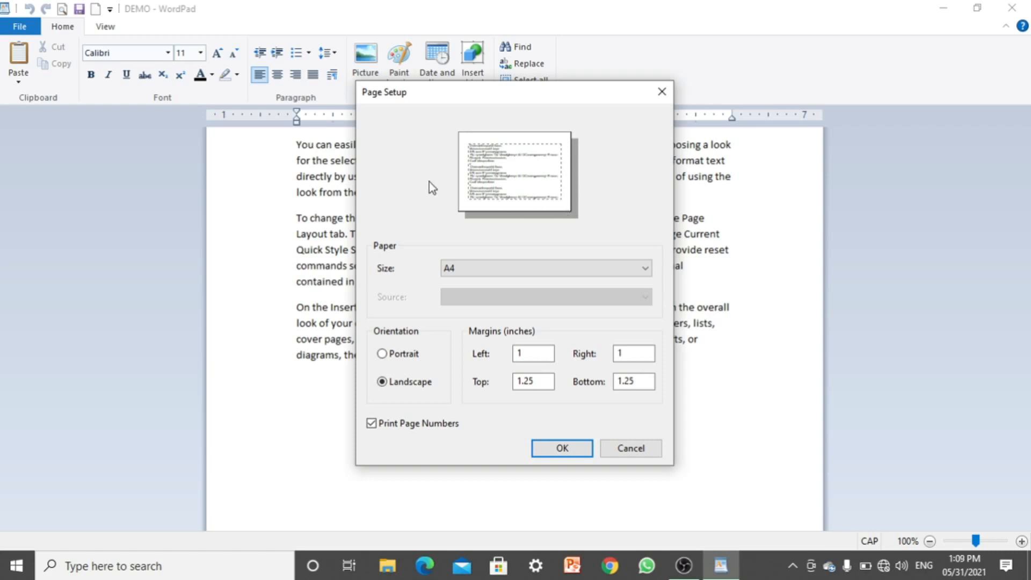
pyautogui.click(532, 353)
pyautogui.click(571, 451)
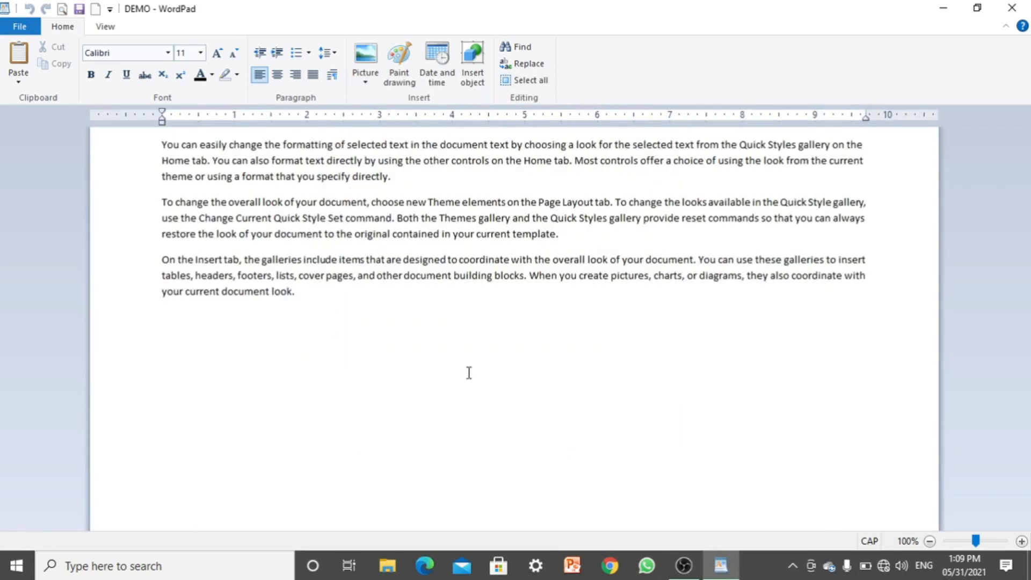
# Step: Change the page orientation back to portrait
pyautogui.click(33, 27)
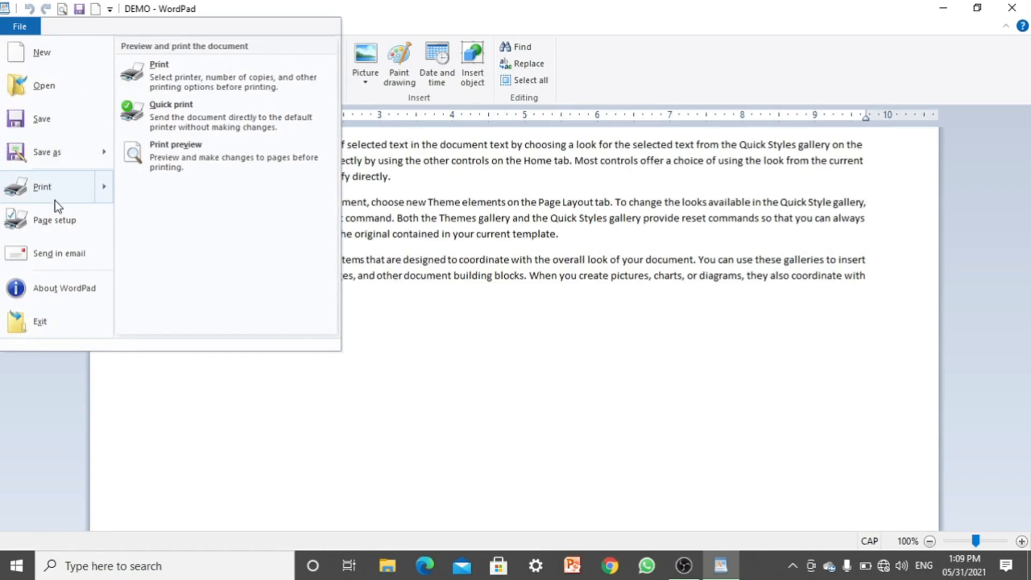
pyautogui.click(59, 220)
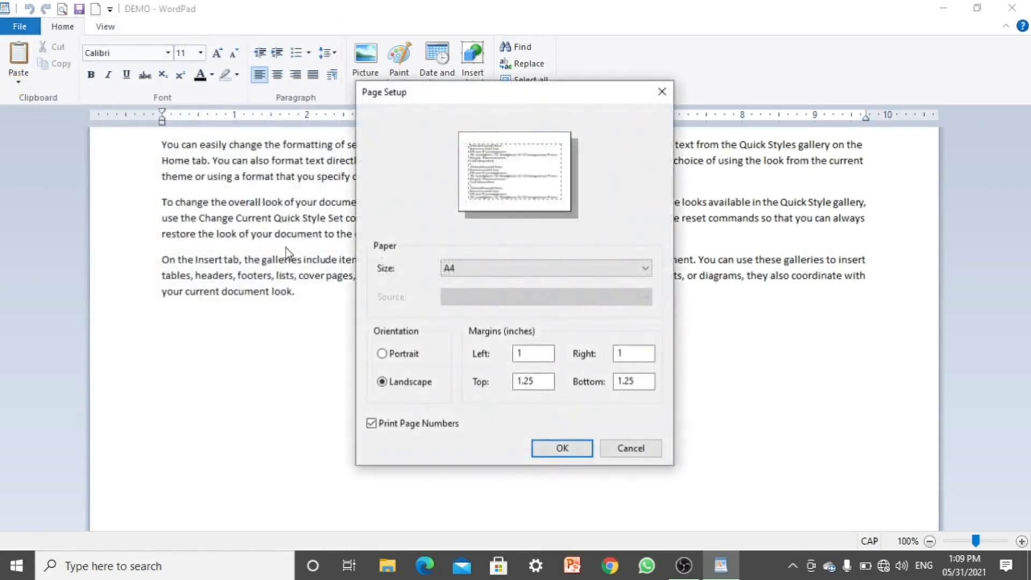
pyautogui.click(389, 357)
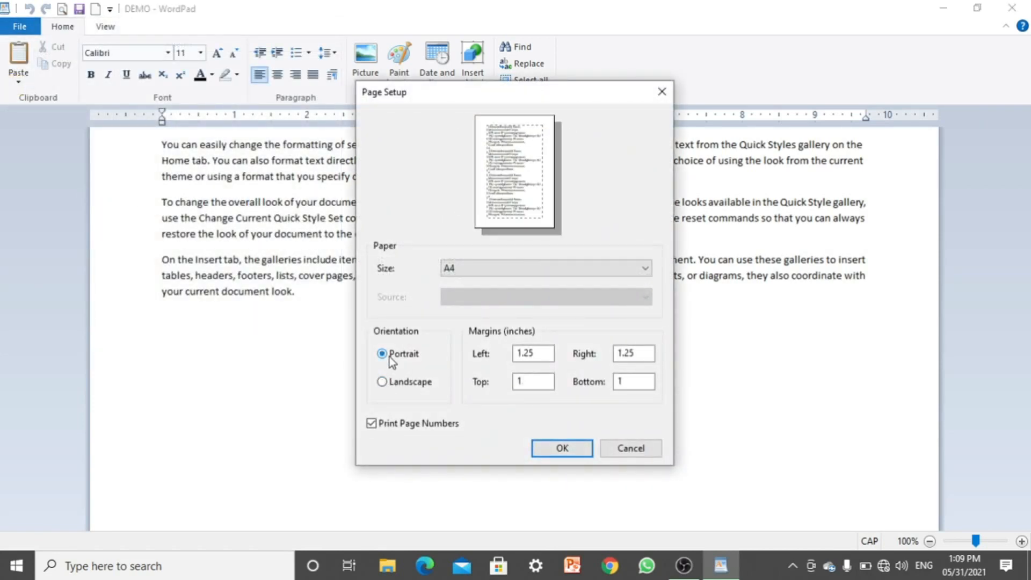
pyautogui.click(562, 448)
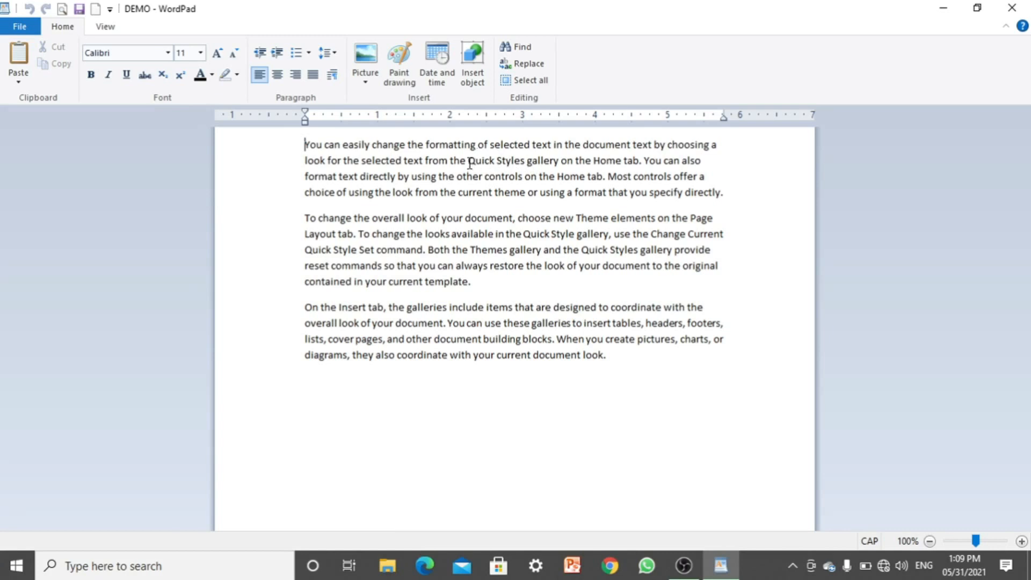
# Step: Cut "Quick Styles gallery" from the first paragraph and paste it three times at the end of the last paragraph
pyautogui.moveTo(468, 163); pyautogui.dragTo(541, 162)
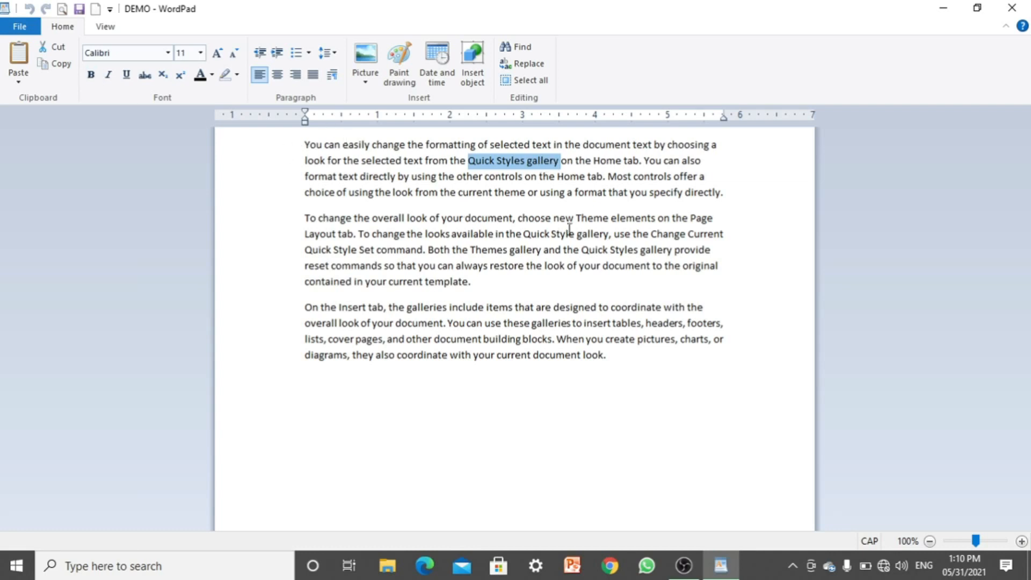
pyautogui.click(59, 47)
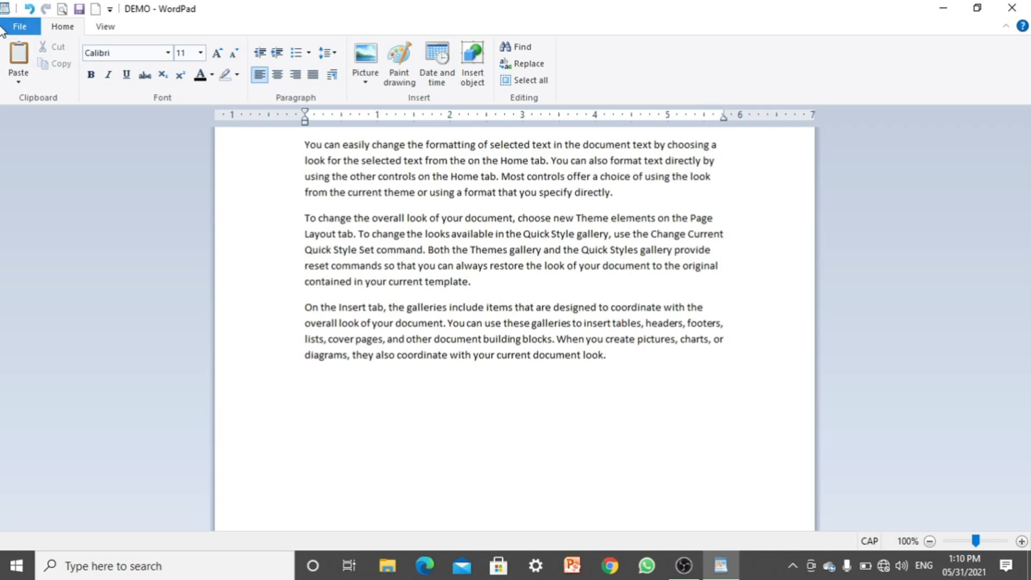
pyautogui.click(22, 54)
pyautogui.click(22, 55)
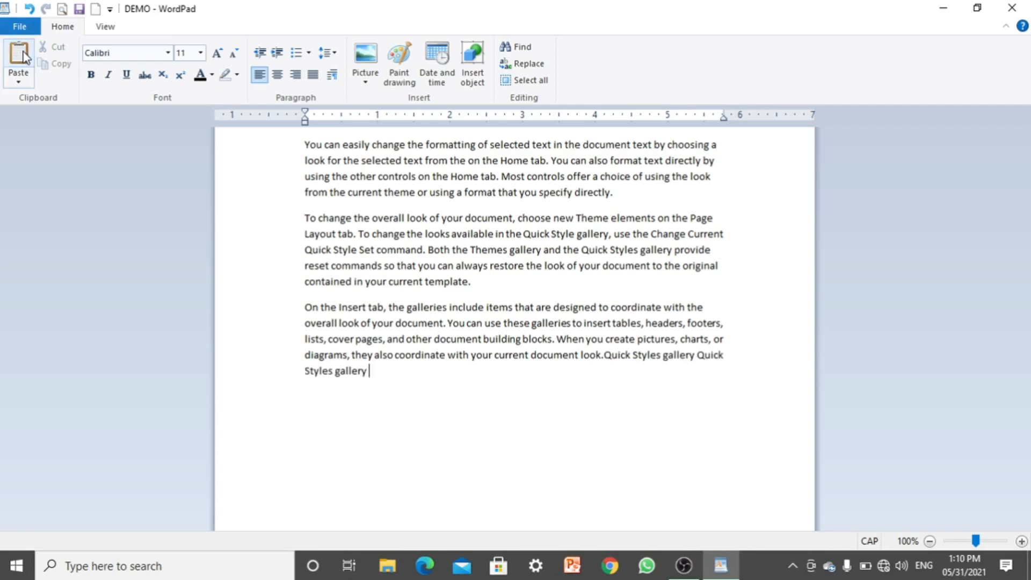
pyautogui.click(24, 56)
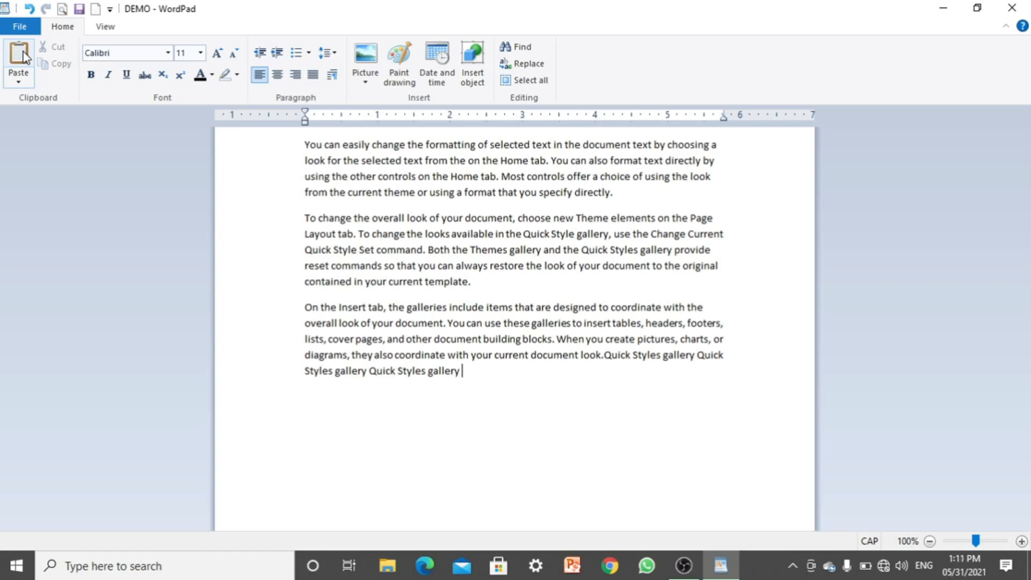
# Step: Undo the three pastes and the cut of "Quick Styles gallery"
pyautogui.click(30, 9)
pyautogui.click(30, 9)
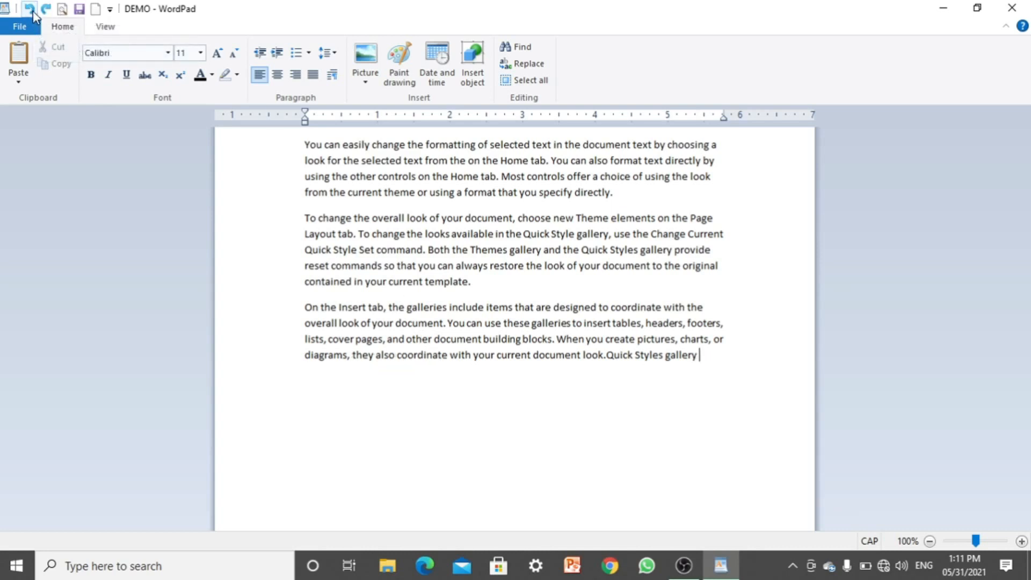
pyautogui.click(31, 9)
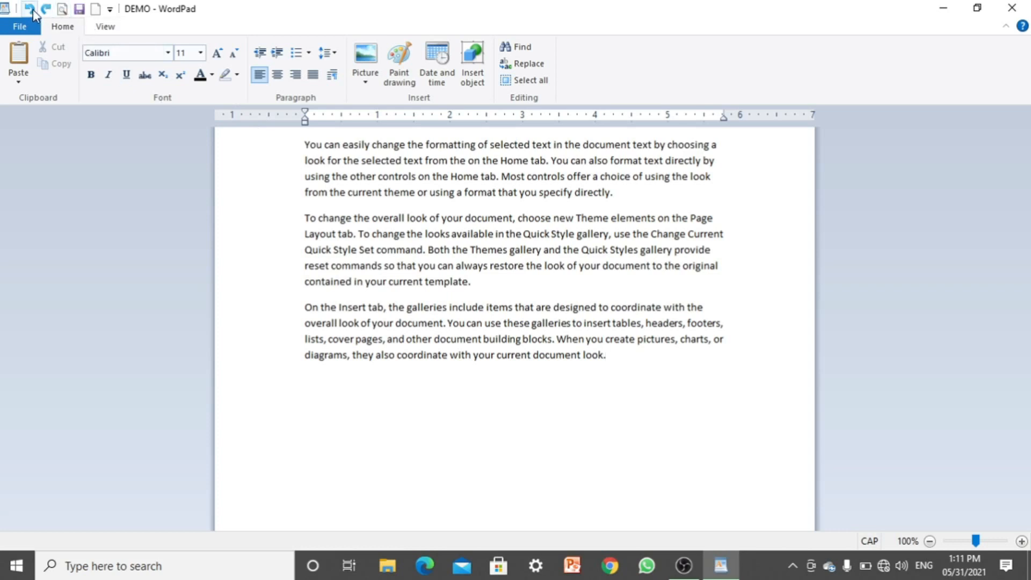
pyautogui.click(30, 8)
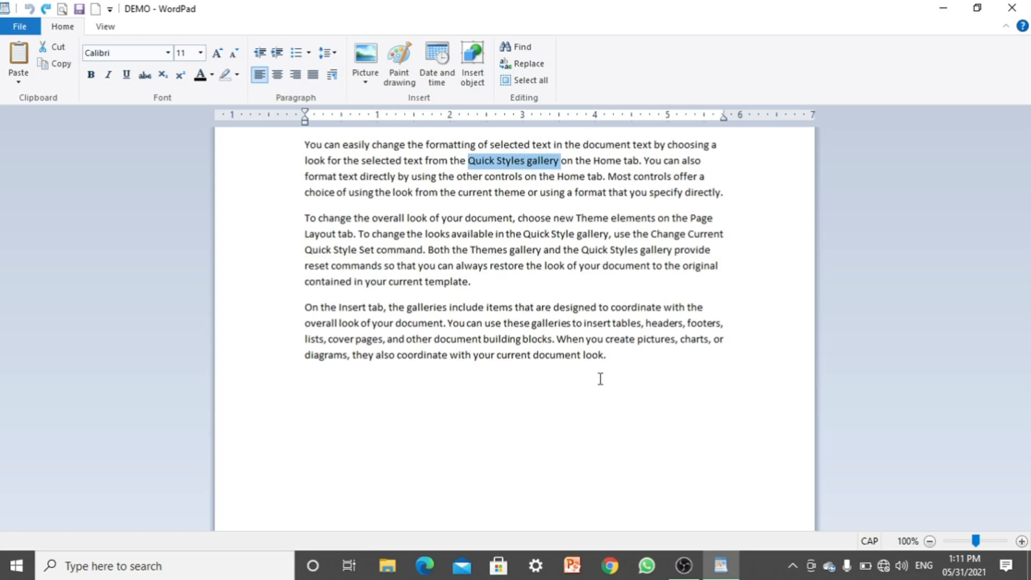
# Step: Paste "Quick Styles gallery" three times on the empty line below the last paragraph, and undo the last paste
pyautogui.click(343, 382)
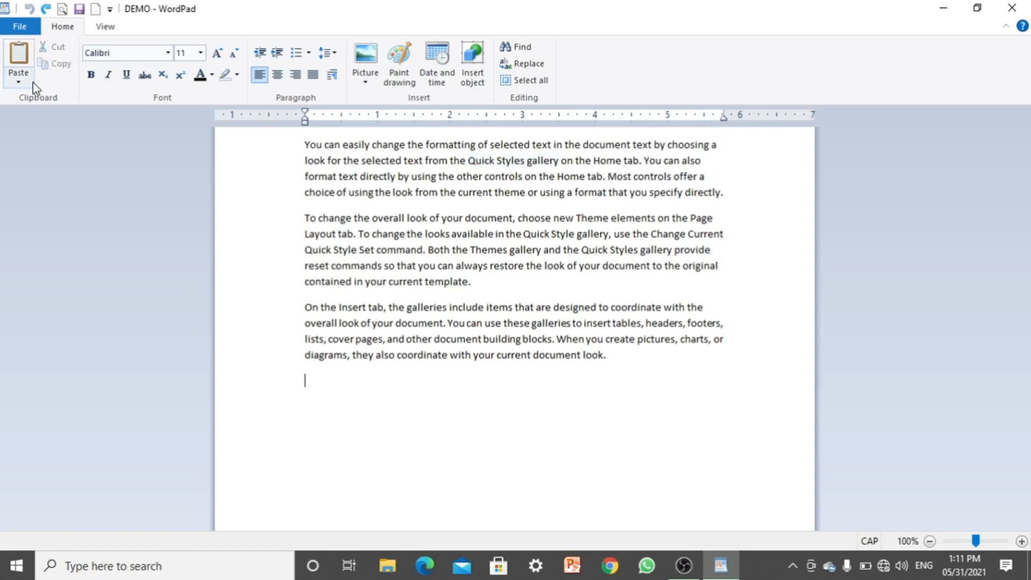
pyautogui.click(28, 62)
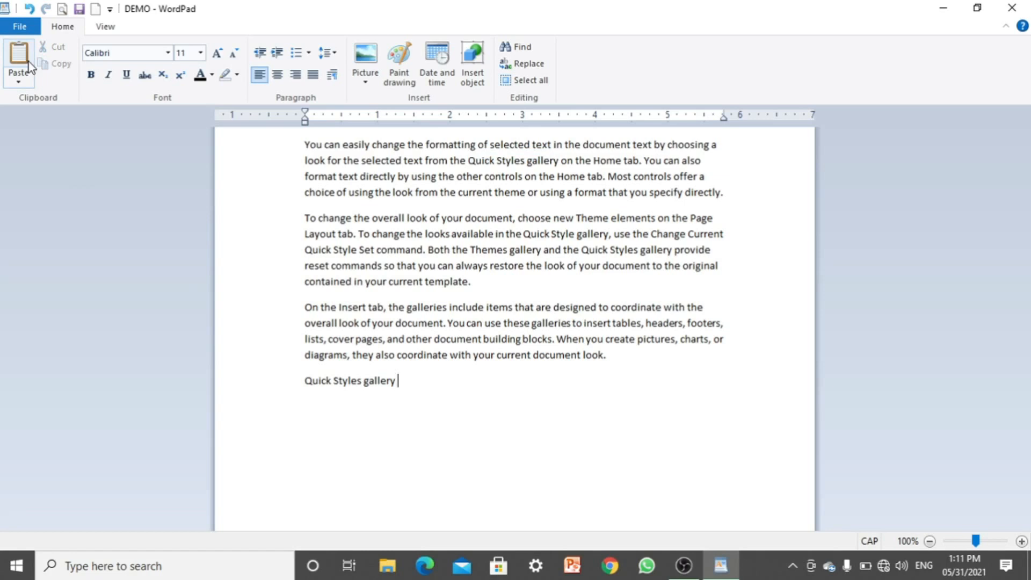
pyautogui.click(28, 63)
pyautogui.click(28, 62)
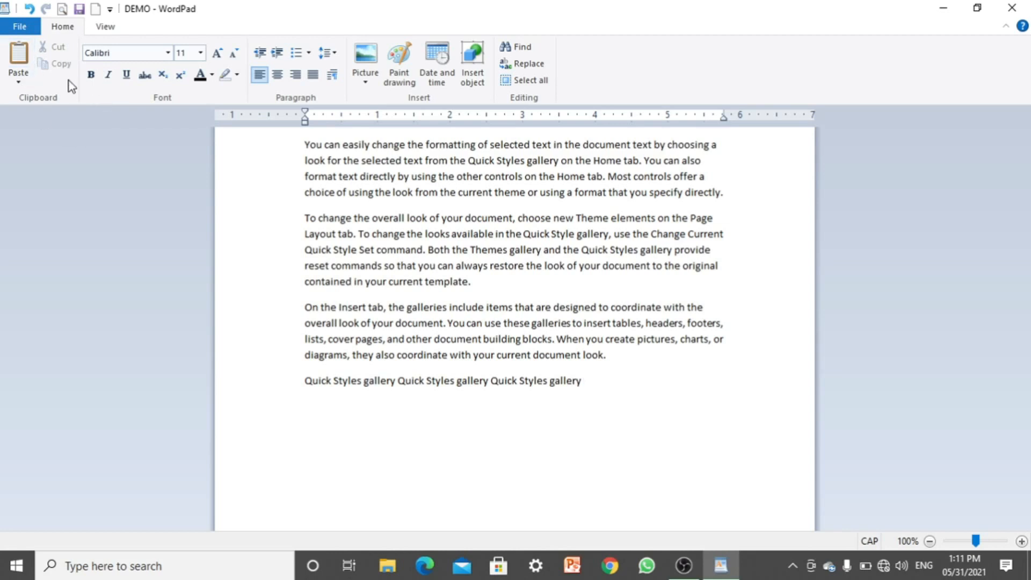
pyautogui.click(29, 9)
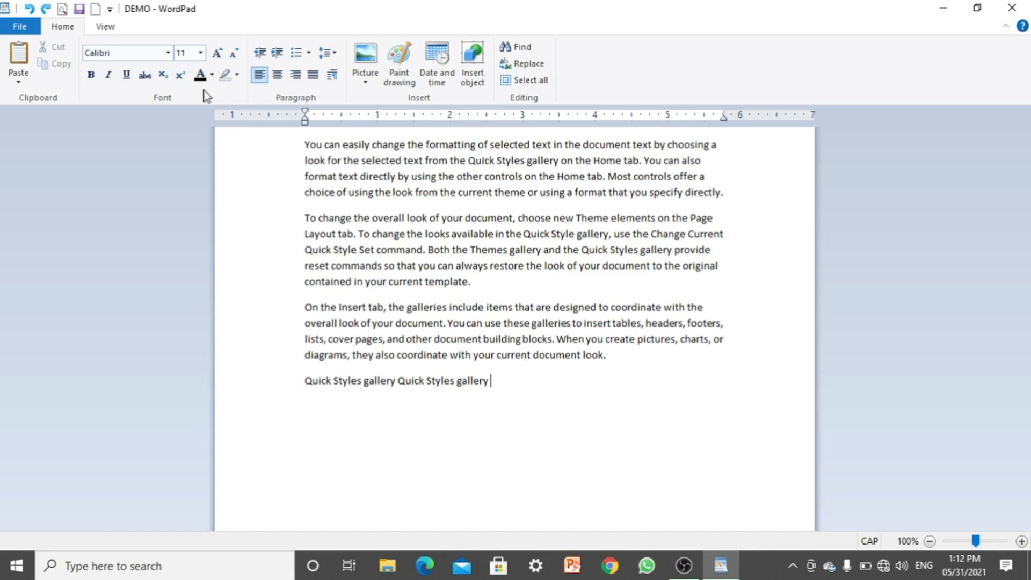
pyautogui.click(169, 52)
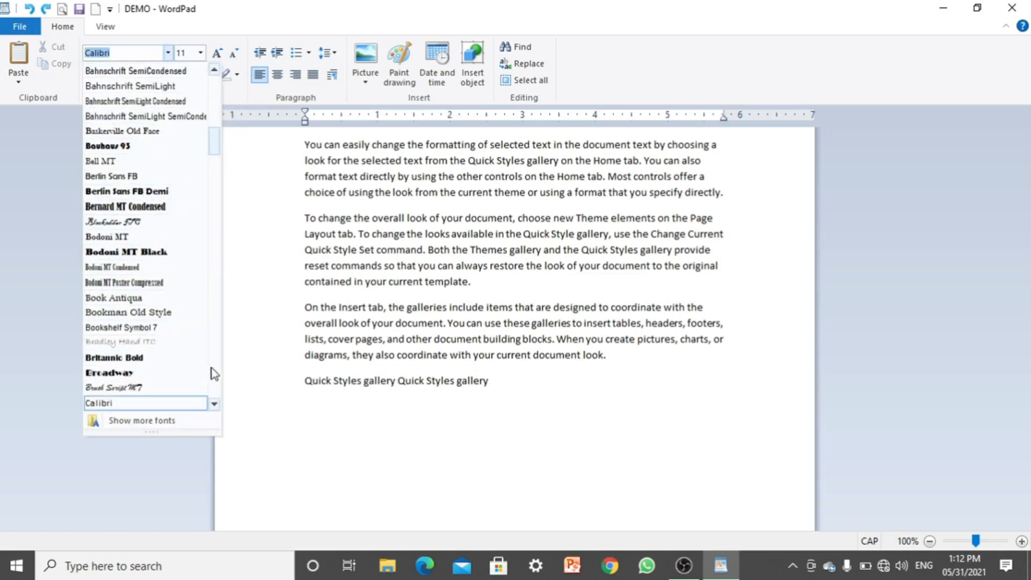
pyautogui.scroll(-15, 211, 369)
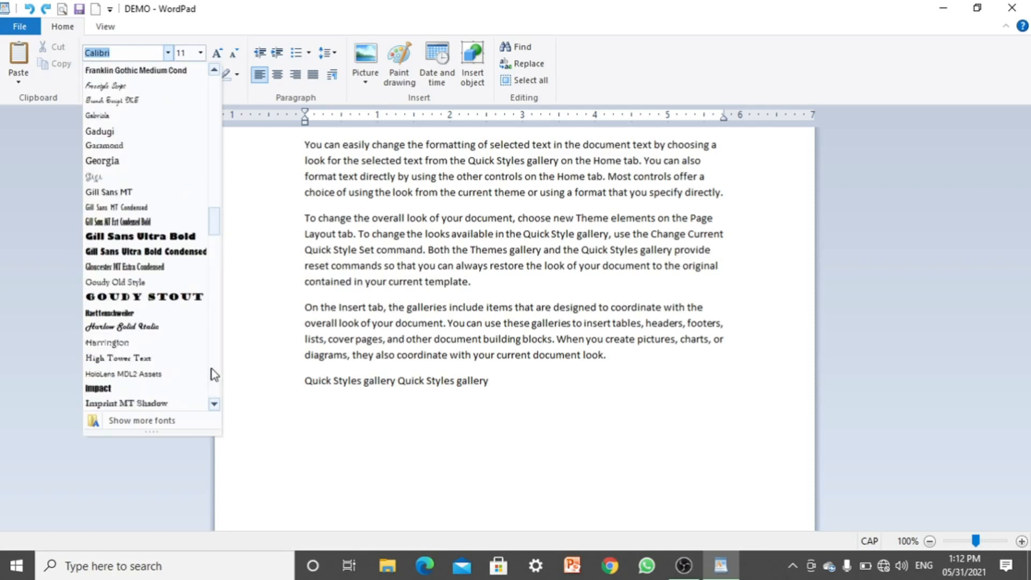
pyautogui.click(211, 369)
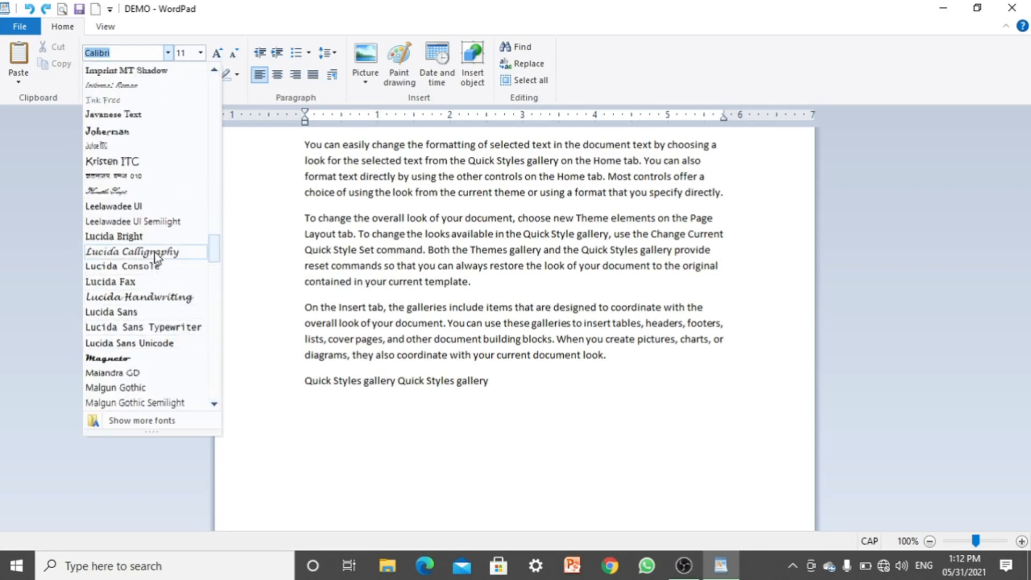
pyautogui.click(305, 153)
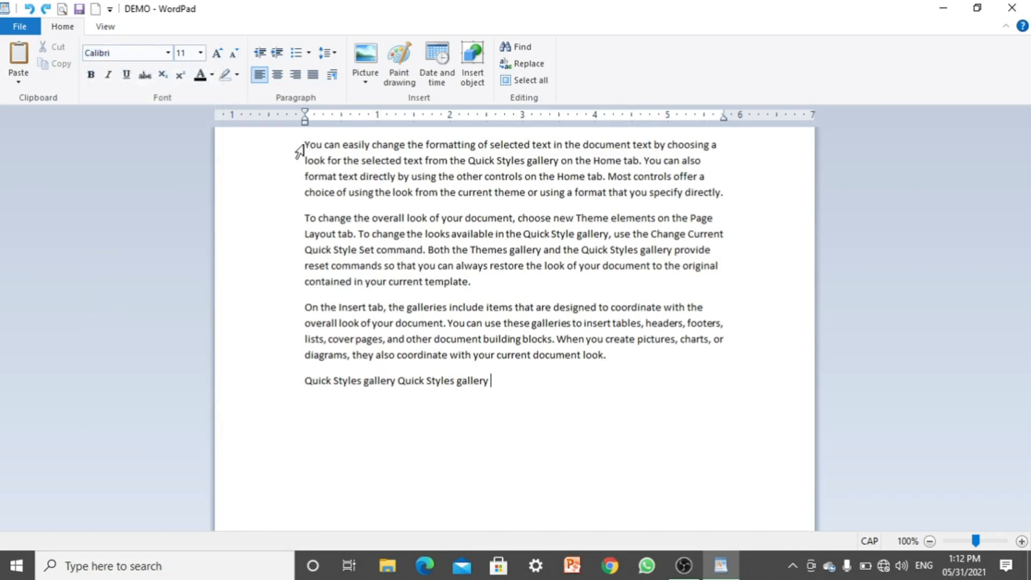
# Step: Set the text from the start of the first paragraph through "choose new" in the second paragraph to the Britannic Bold font
pyautogui.moveTo(306, 143); pyautogui.dragTo(570, 224)
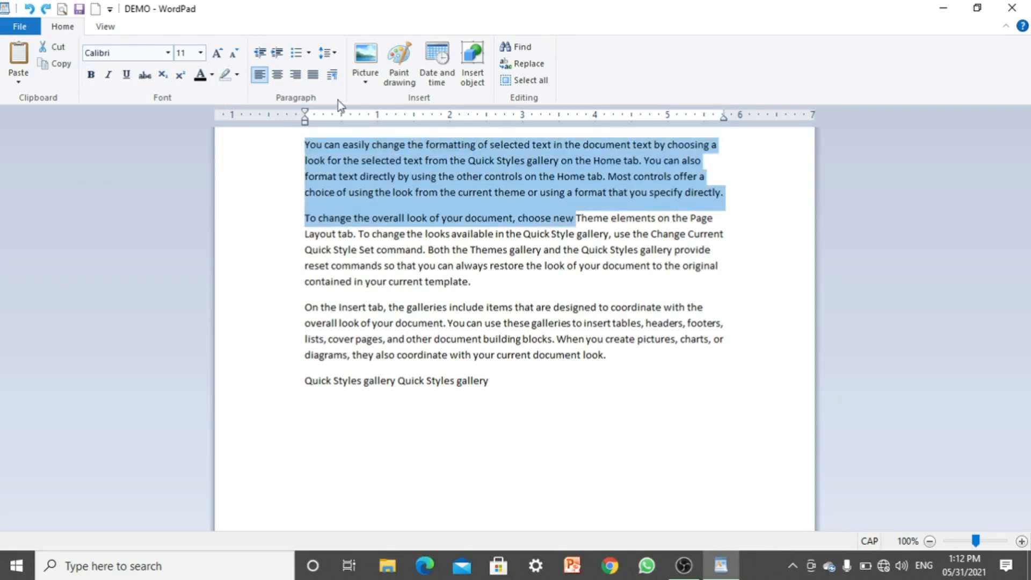
pyautogui.click(169, 52)
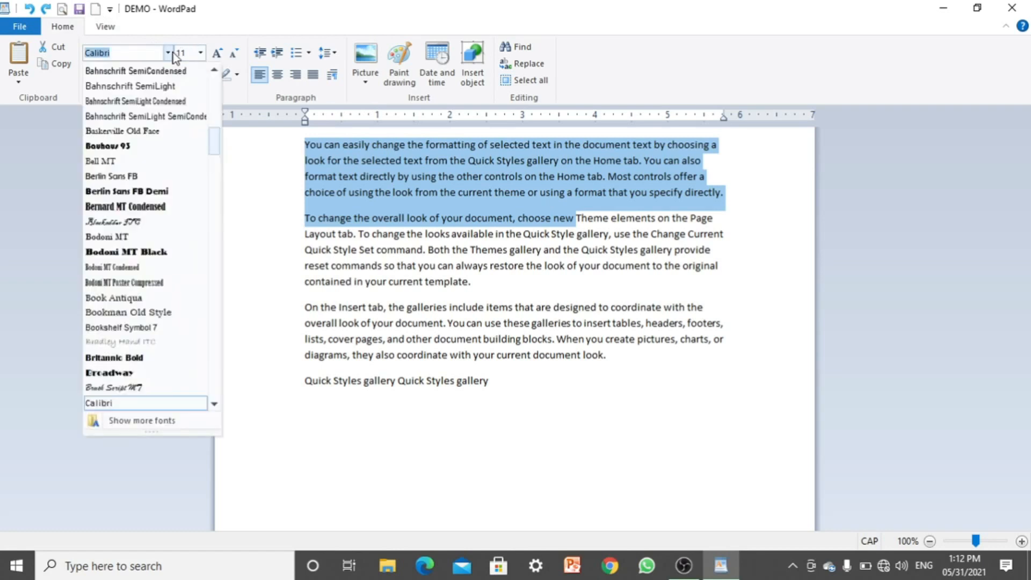
pyautogui.click(148, 357)
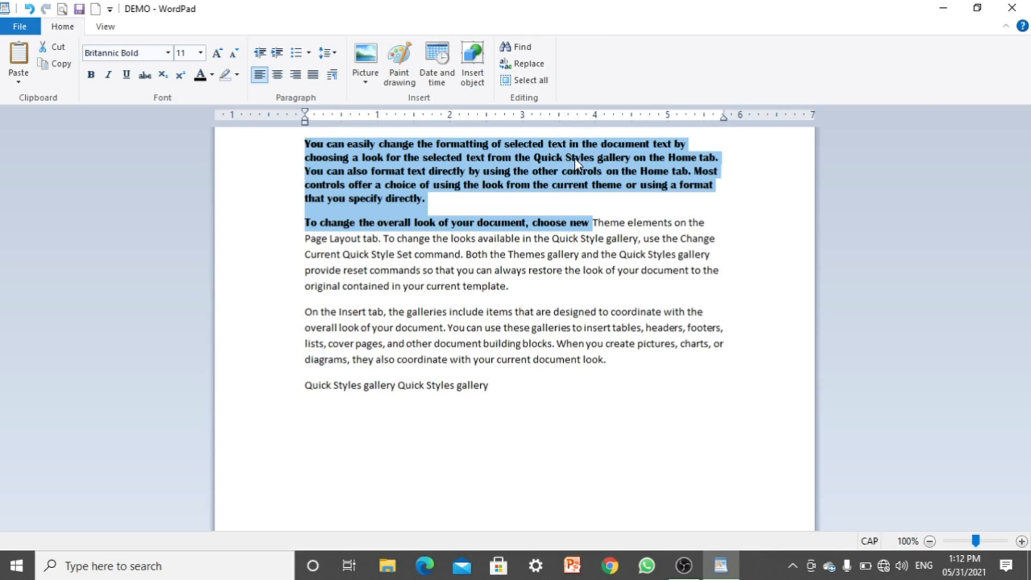
pyautogui.click(522, 161)
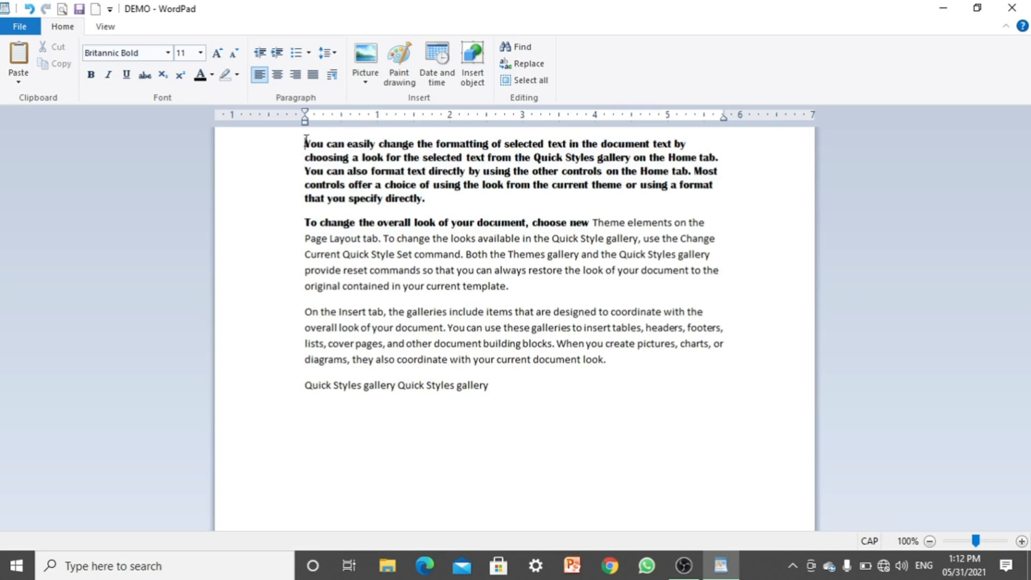
# Step: Try font size 48 on the first paragraph, and set it to 22 instead
pyautogui.moveTo(305, 143); pyautogui.dragTo(422, 200)
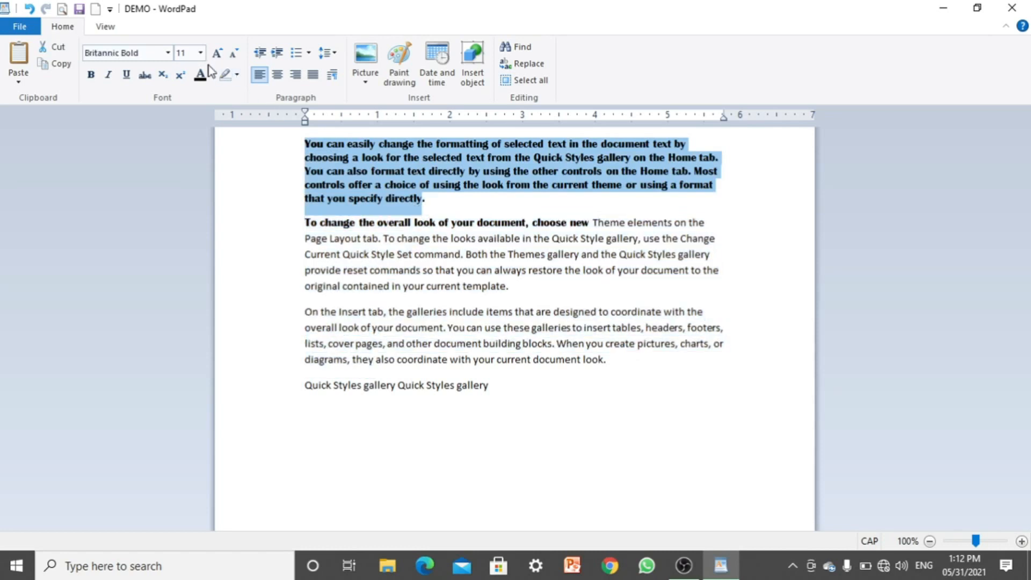
pyautogui.click(199, 53)
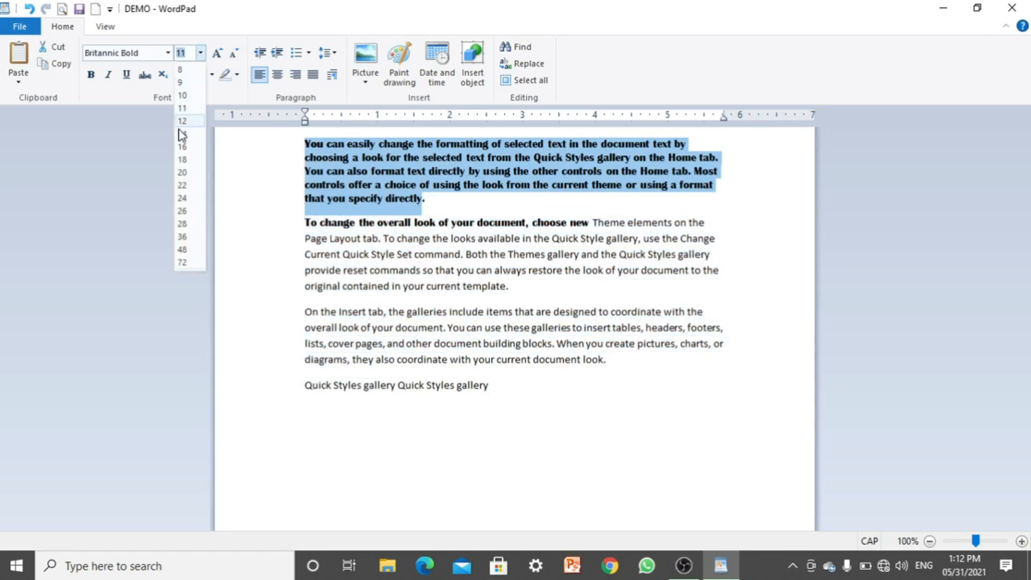
pyautogui.click(183, 249)
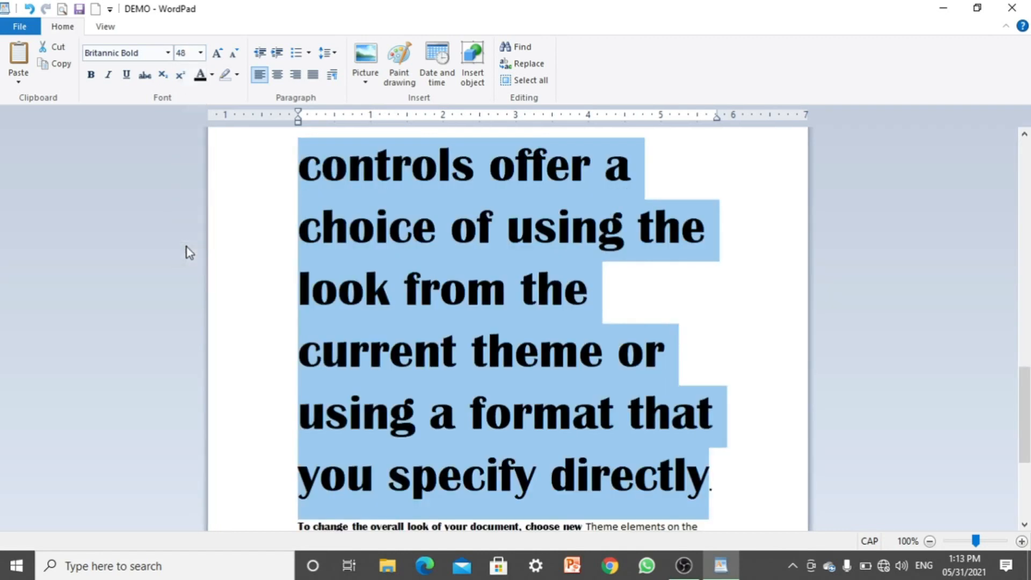
pyautogui.click(202, 53)
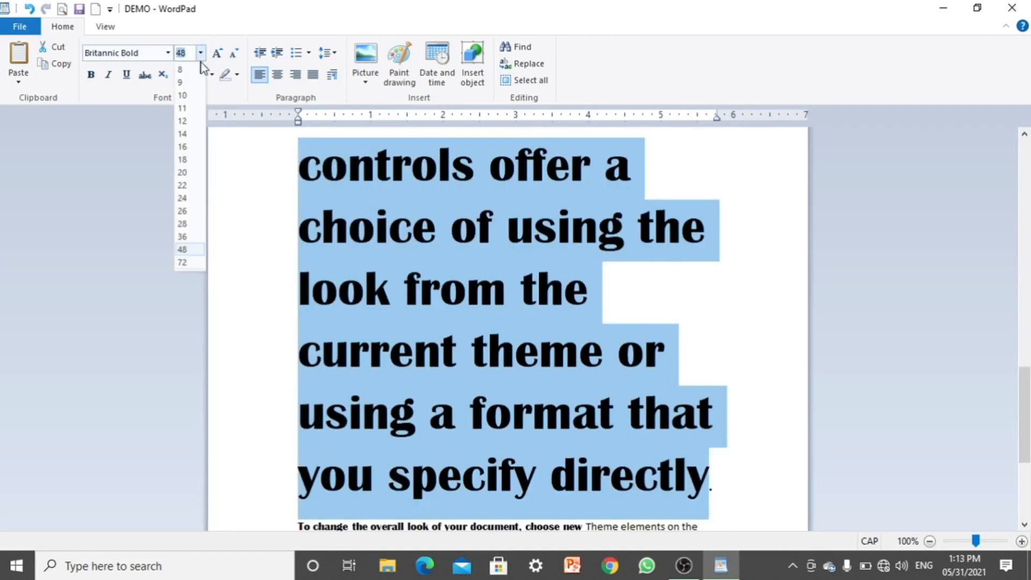
pyautogui.click(186, 181)
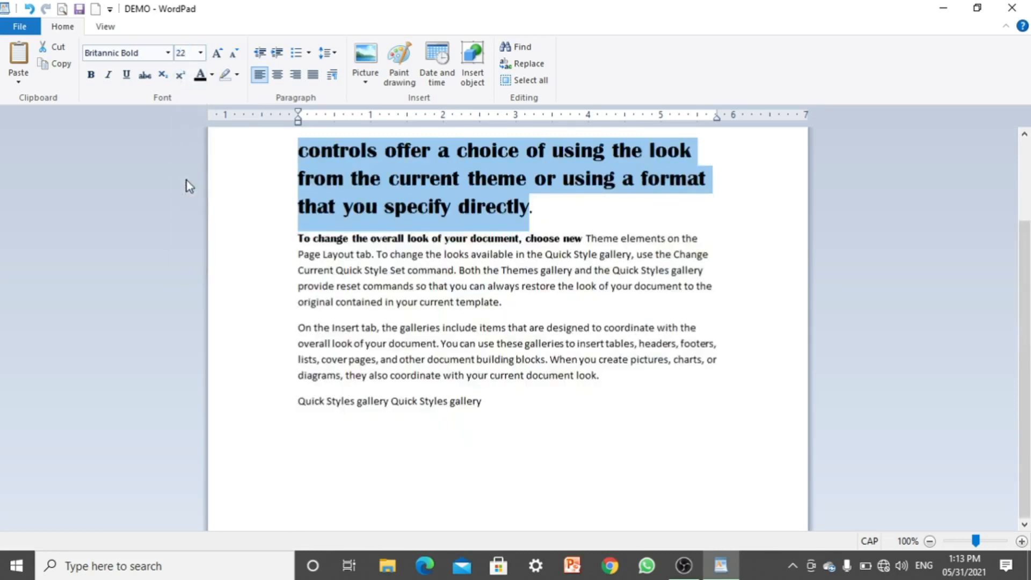
pyautogui.click(1025, 195)
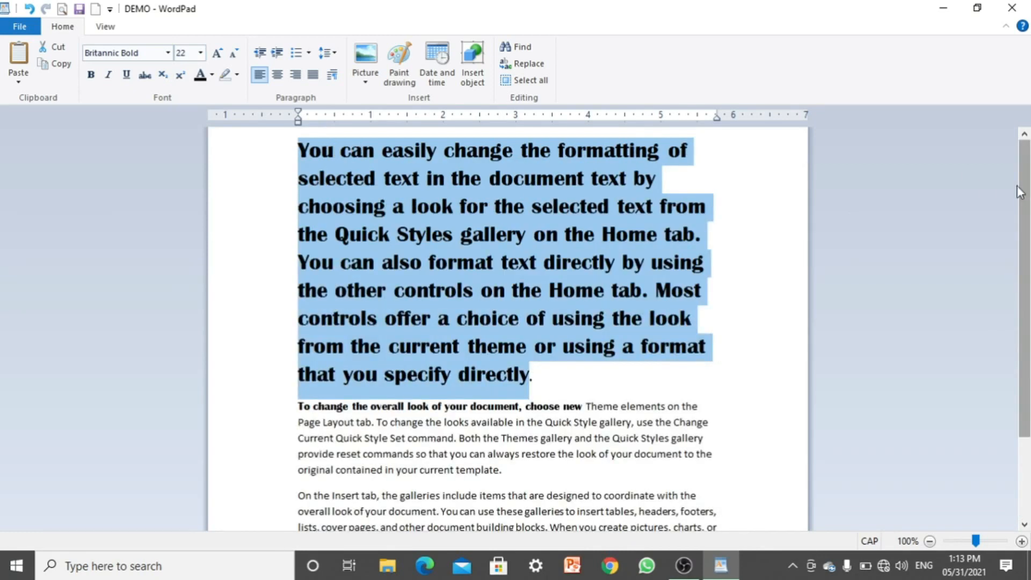
# Step: Open the system font settings through the option to show more fonts, look through the available fonts, and close the settings
pyautogui.click(167, 53)
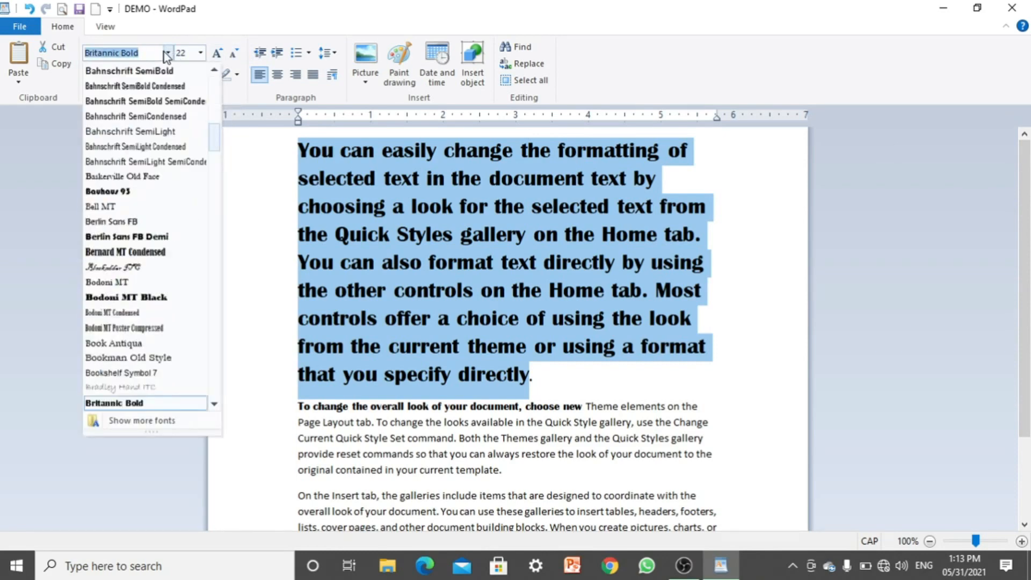
pyautogui.click(140, 419)
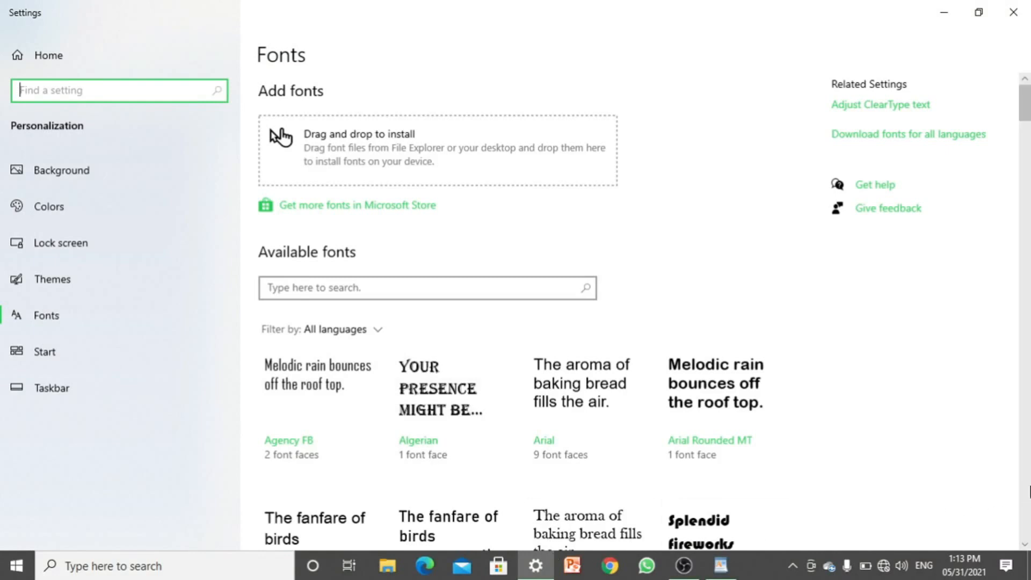
pyautogui.scroll(-10, 1028, 499)
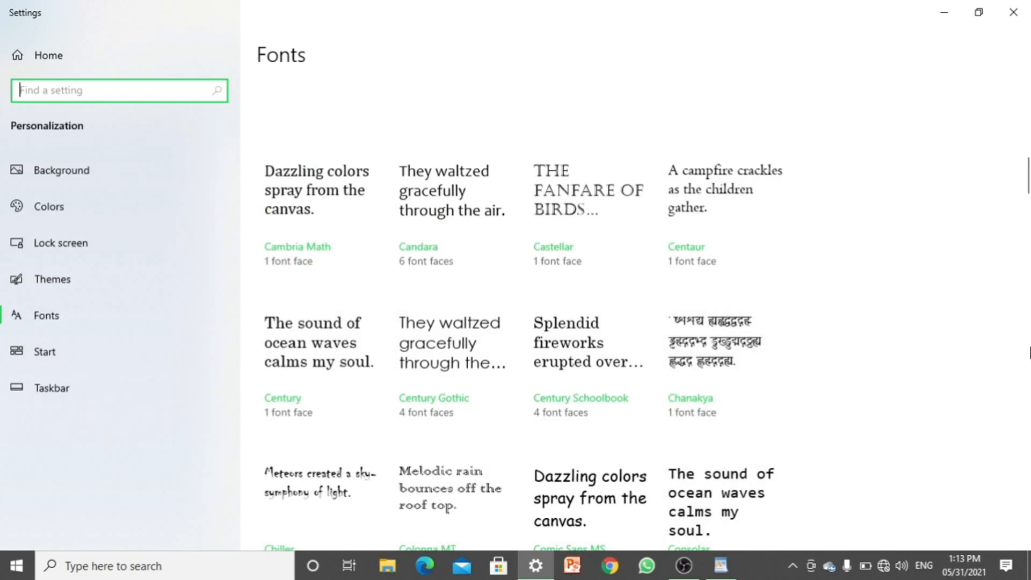
pyautogui.click(1026, 8)
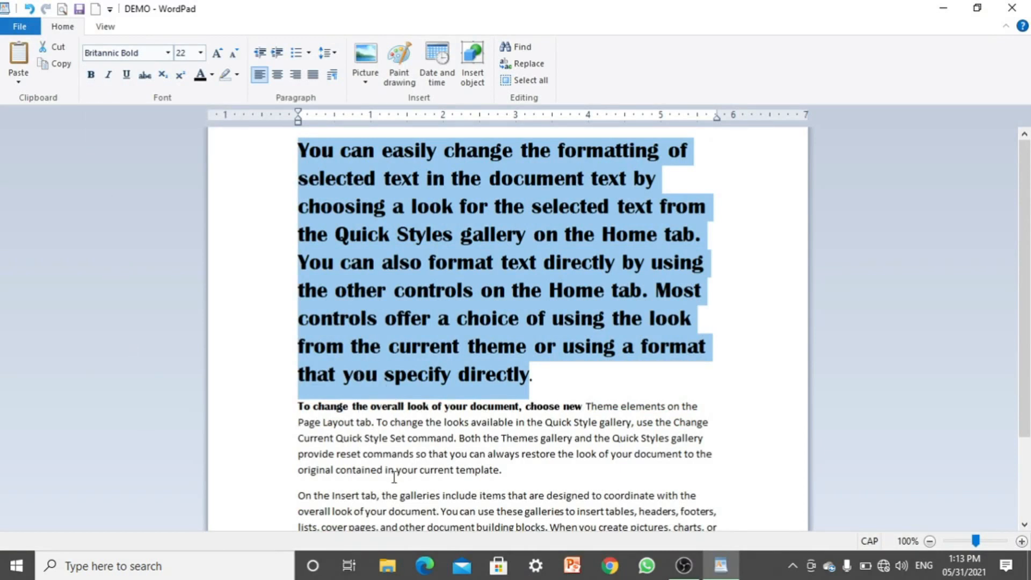
# Step: Make the second paragraph's text from "Page Layout tab" through "your current" bold and italic
pyautogui.click(301, 422)
pyautogui.moveTo(301, 422); pyautogui.dragTo(433, 470)
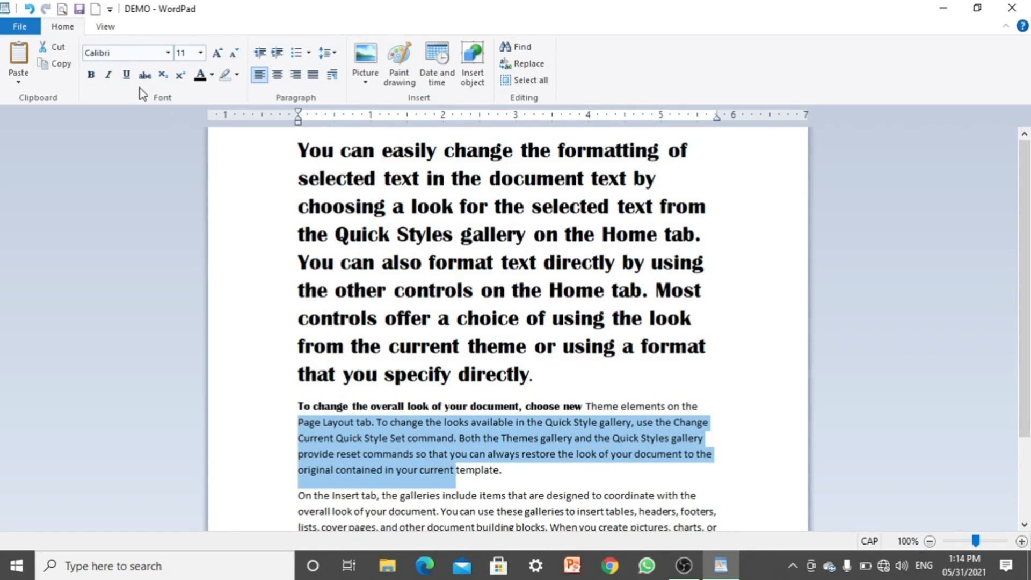
pyautogui.click(92, 75)
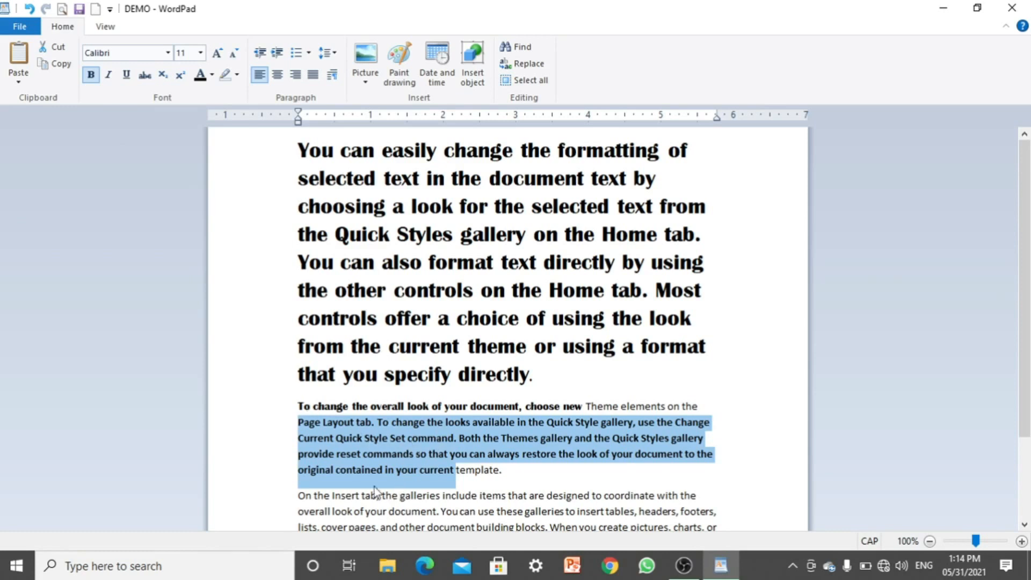
pyautogui.click(108, 76)
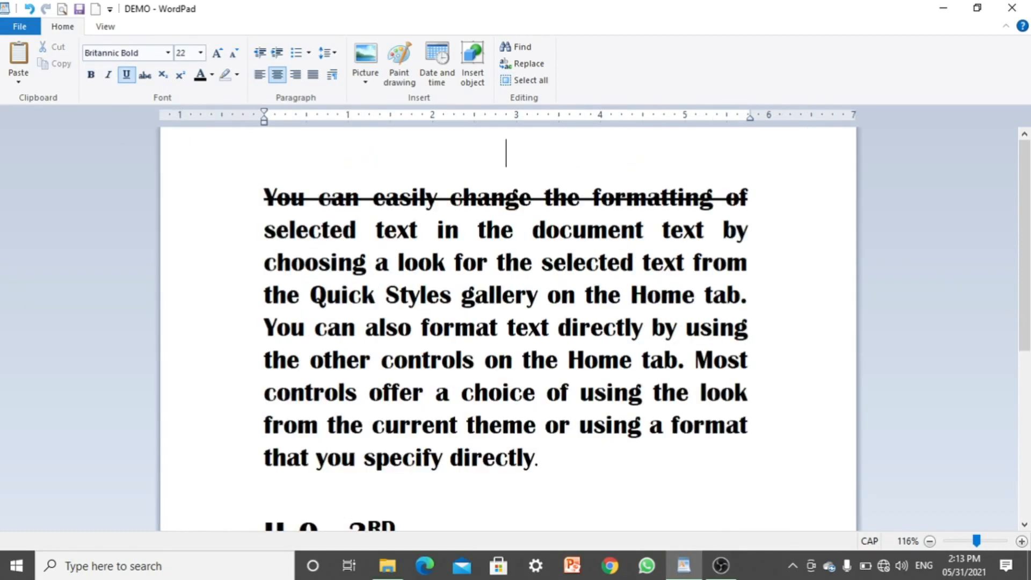
# Step: Enter the heading "DOCUMENT" on the empty centered line above the first paragraph
pyautogui.write('DOCU')
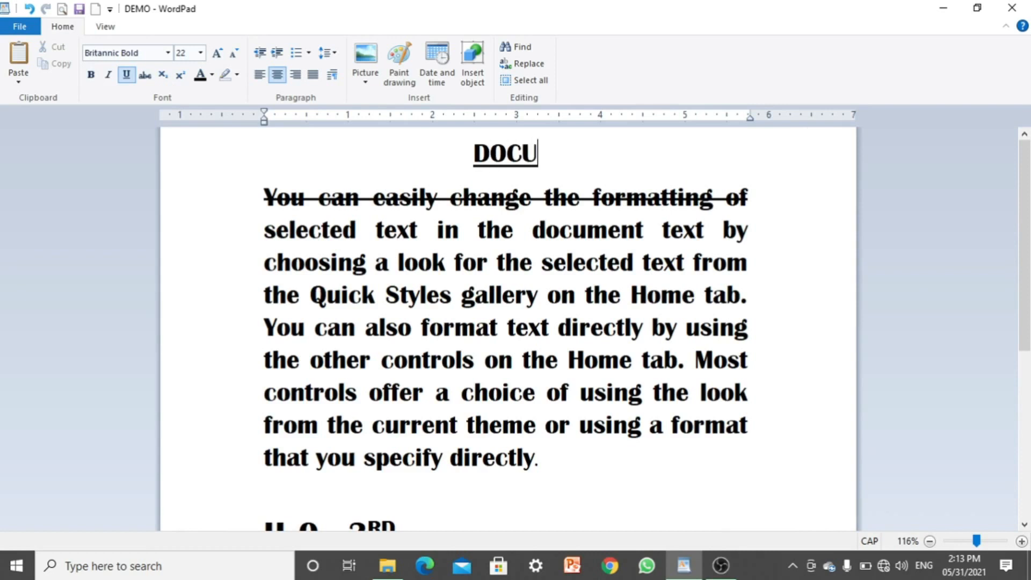
pyautogui.write('MENT')
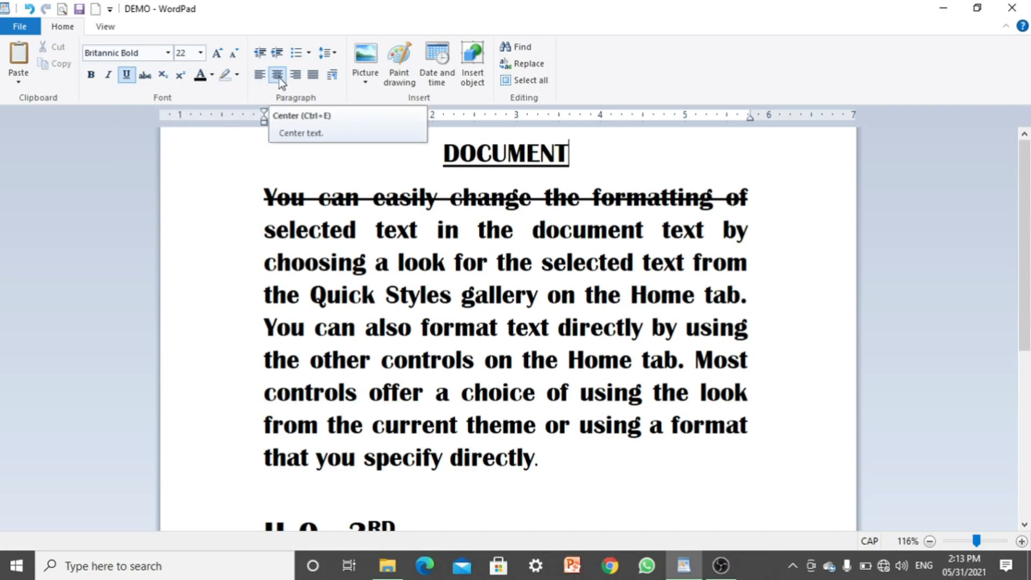
# Step: Try left, center and right alignment on the "DOCUMENT" heading, and return it to centered
pyautogui.click(261, 78)
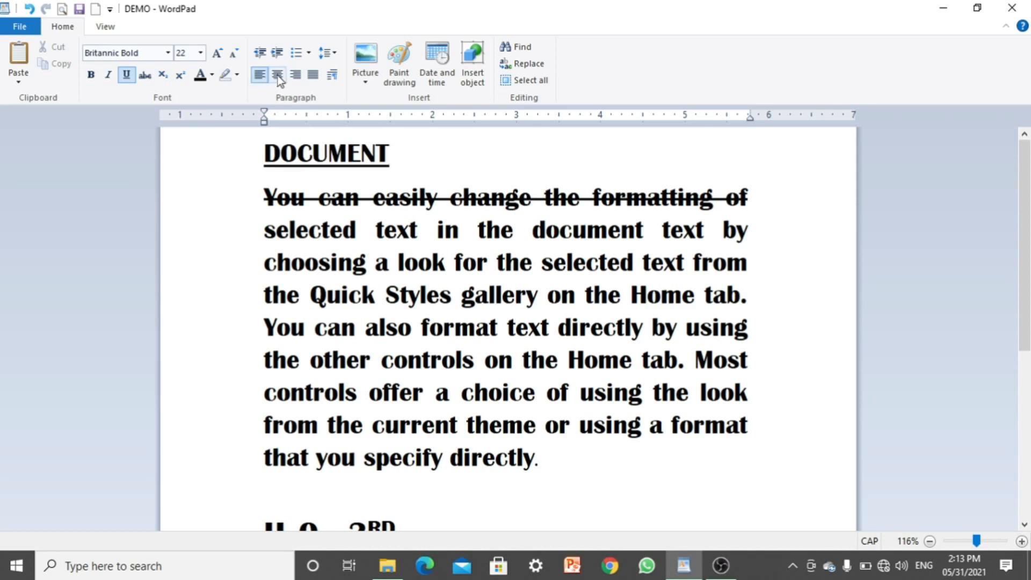
pyautogui.click(279, 77)
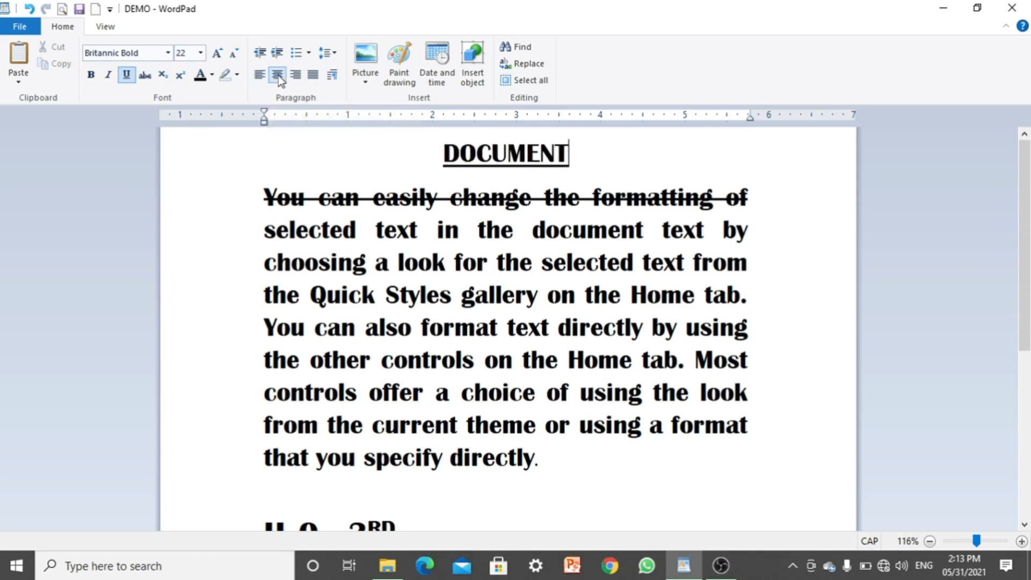
pyautogui.click(294, 76)
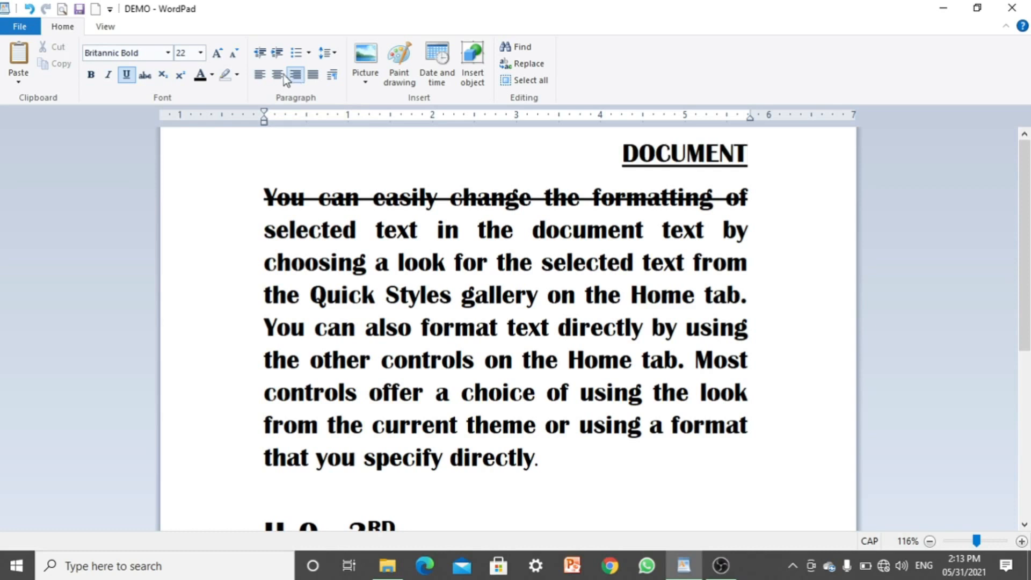
pyautogui.click(279, 77)
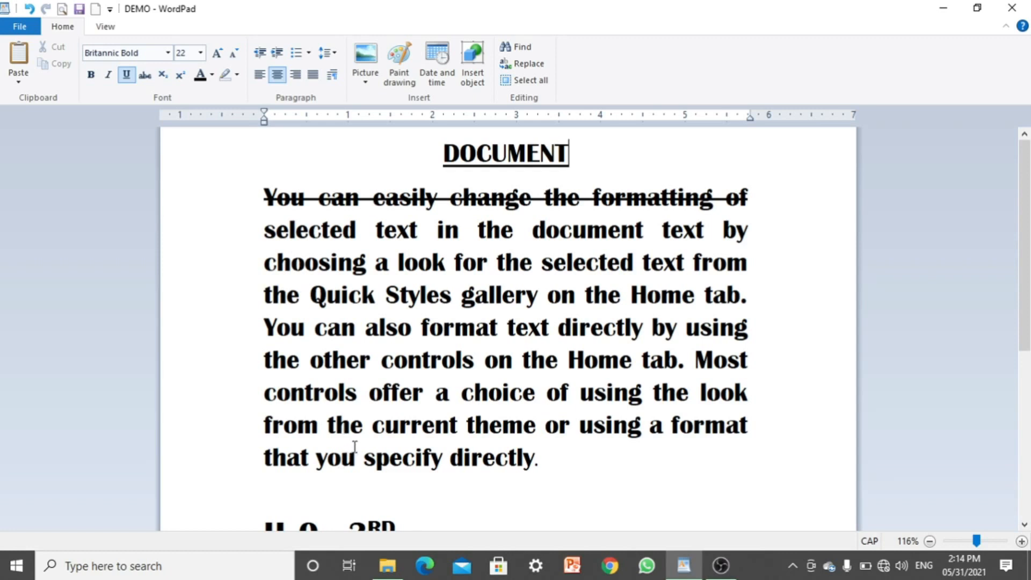
# Step: Strike through the line "the Quick Styles gallery on the Home tab." and remove its strikethrough again
pyautogui.click(232, 303)
pyautogui.click(145, 76)
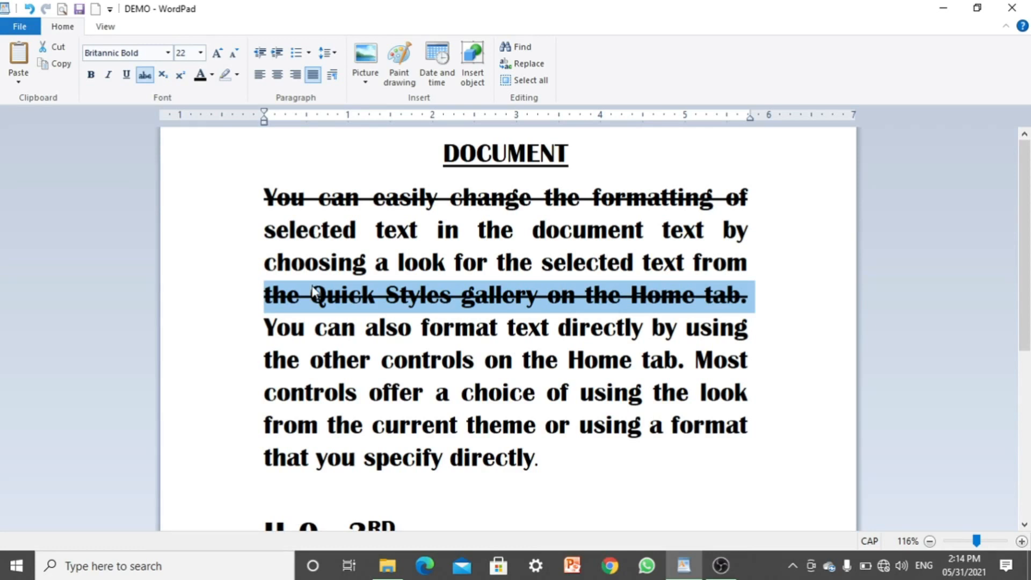
pyautogui.click(220, 224)
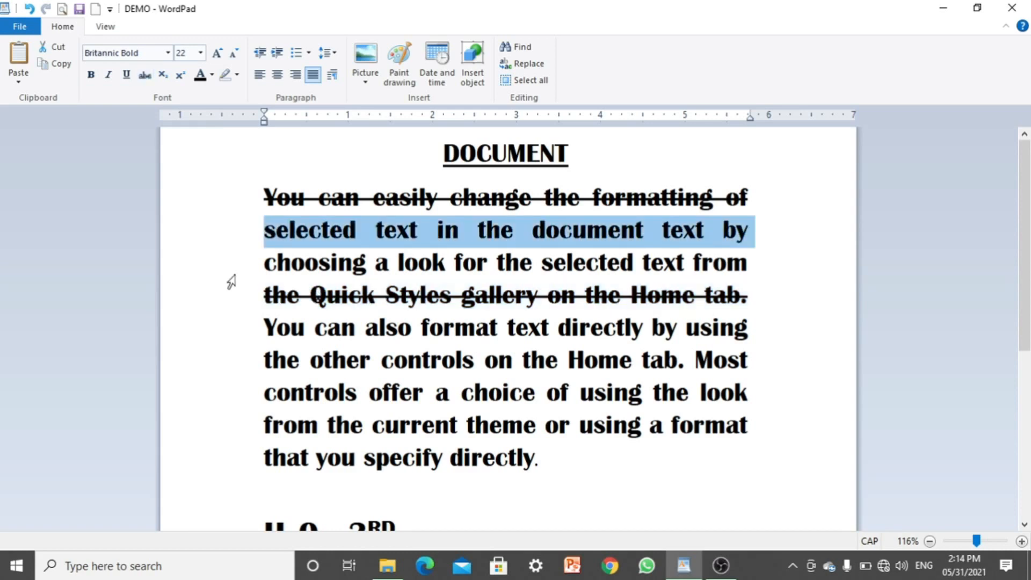
pyautogui.click(226, 306)
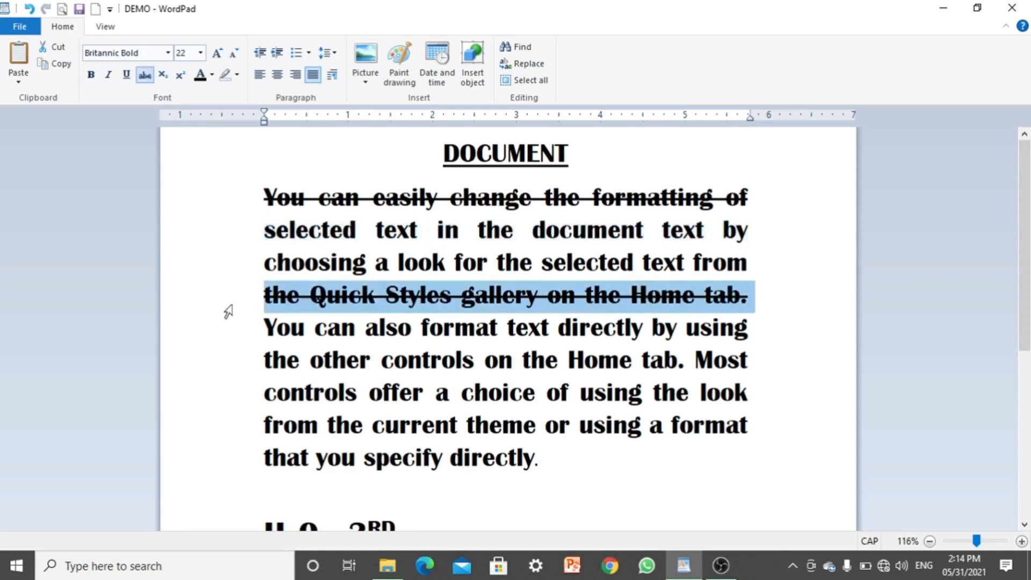
pyautogui.click(149, 82)
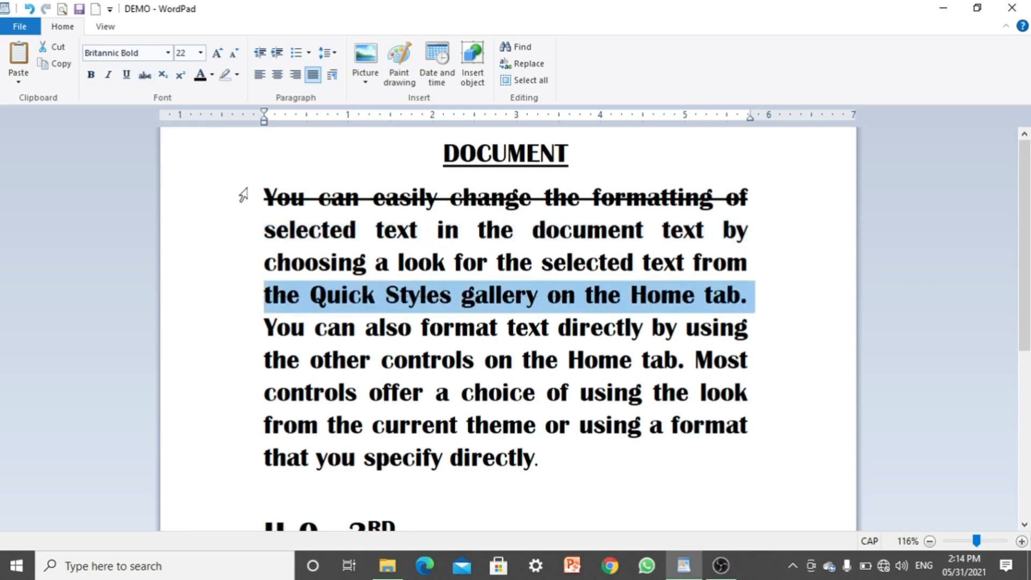
# Step: Remove the strikethrough from the first line of the first paragraph
pyautogui.click(245, 194)
pyautogui.click(145, 75)
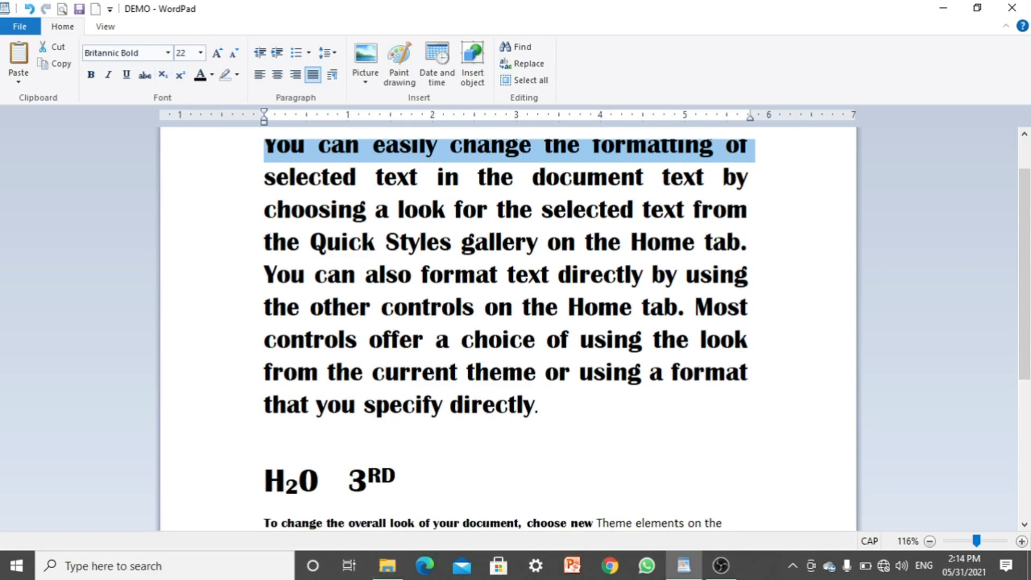
# Step: Remove the subscript formatting from the 2 in "H2O"
pyautogui.click(298, 488)
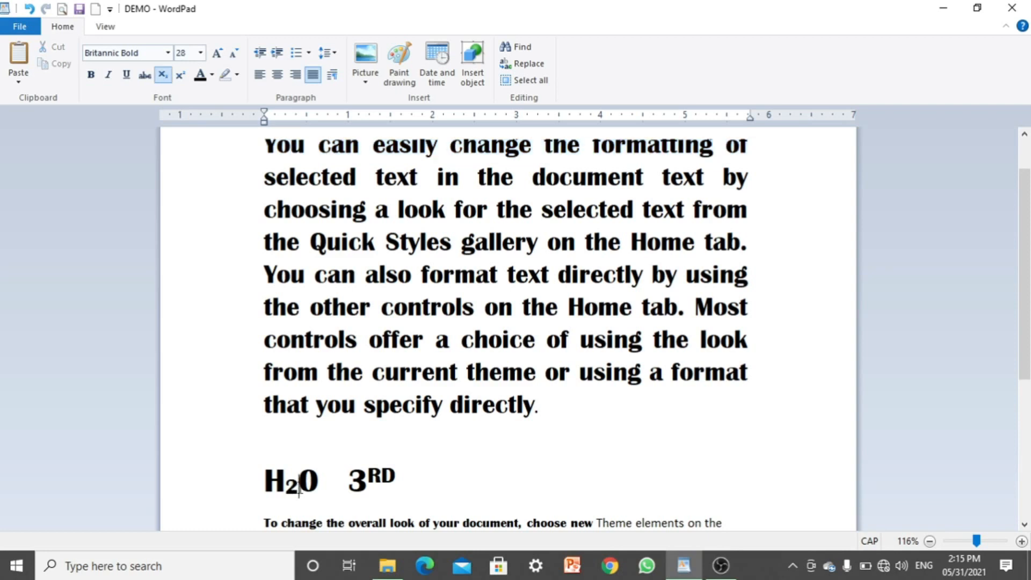
pyautogui.moveTo(298, 489); pyautogui.dragTo(286, 489)
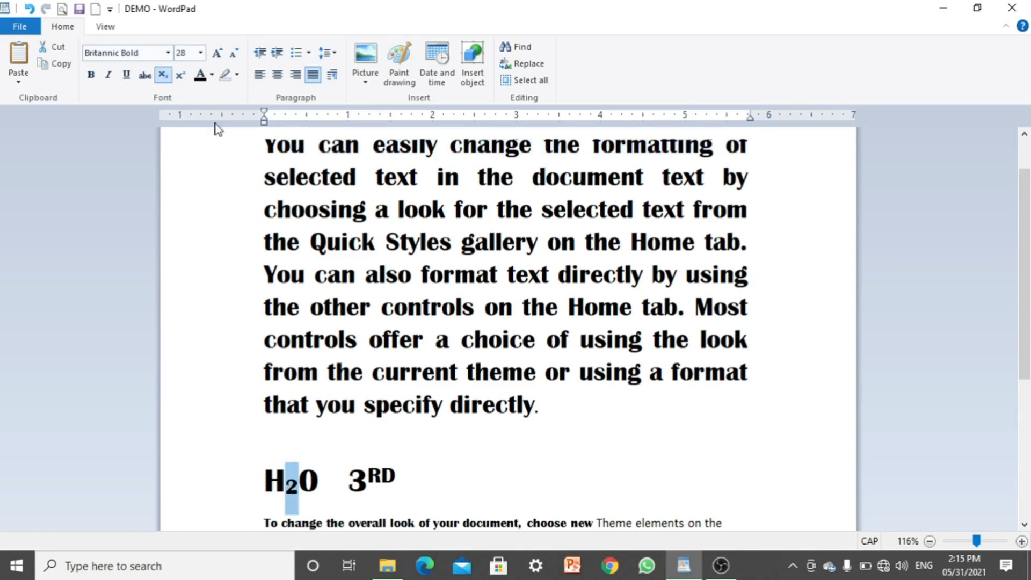
pyautogui.click(166, 77)
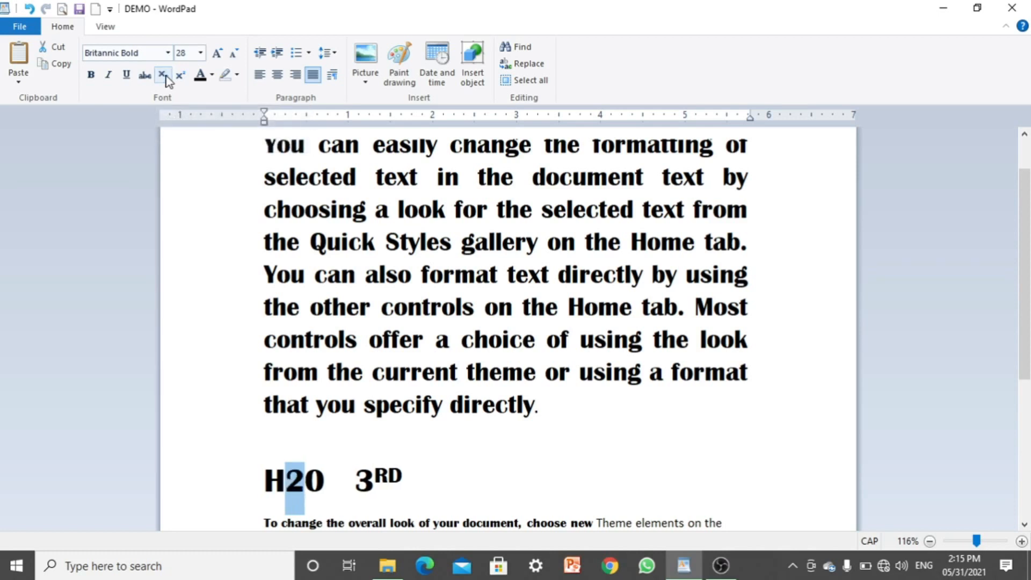
# Step: Apply subscript to the 2 in "H2O" and select the superscript "RD" in "3RD"
pyautogui.click(166, 76)
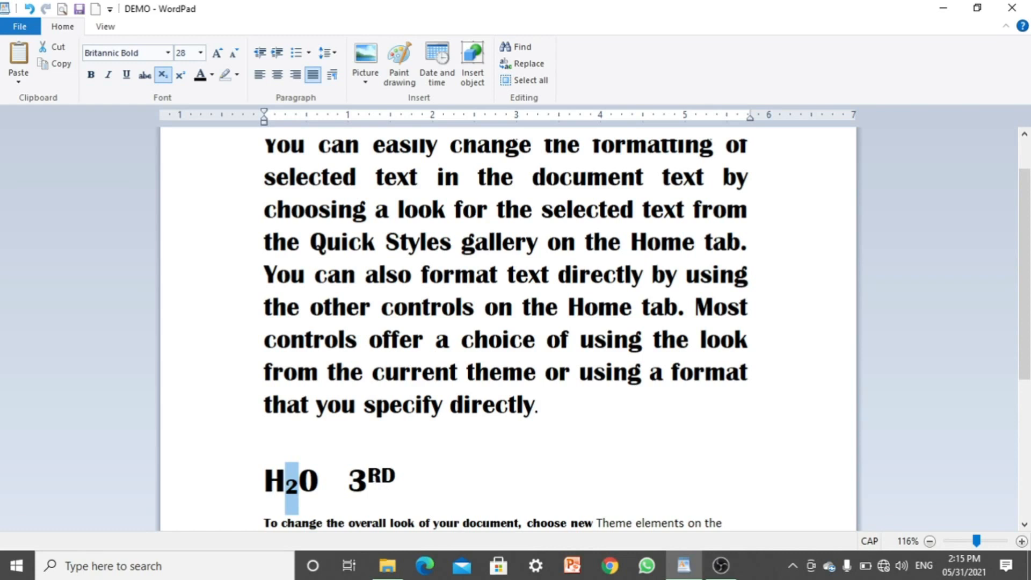
pyautogui.moveTo(367, 478); pyautogui.dragTo(406, 481)
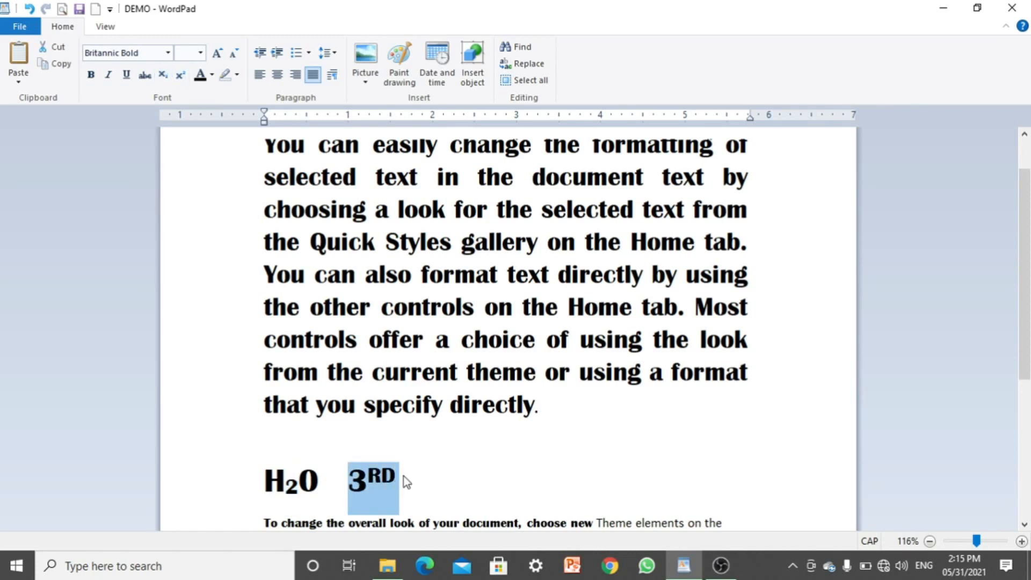
pyautogui.click(395, 469)
pyautogui.click(373, 467)
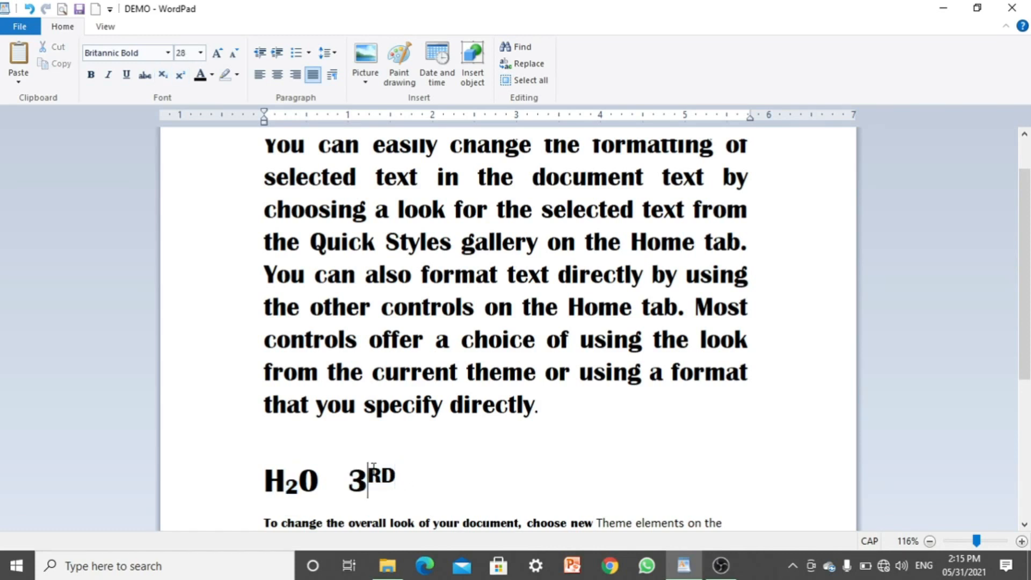
pyautogui.moveTo(368, 475); pyautogui.dragTo(397, 475)
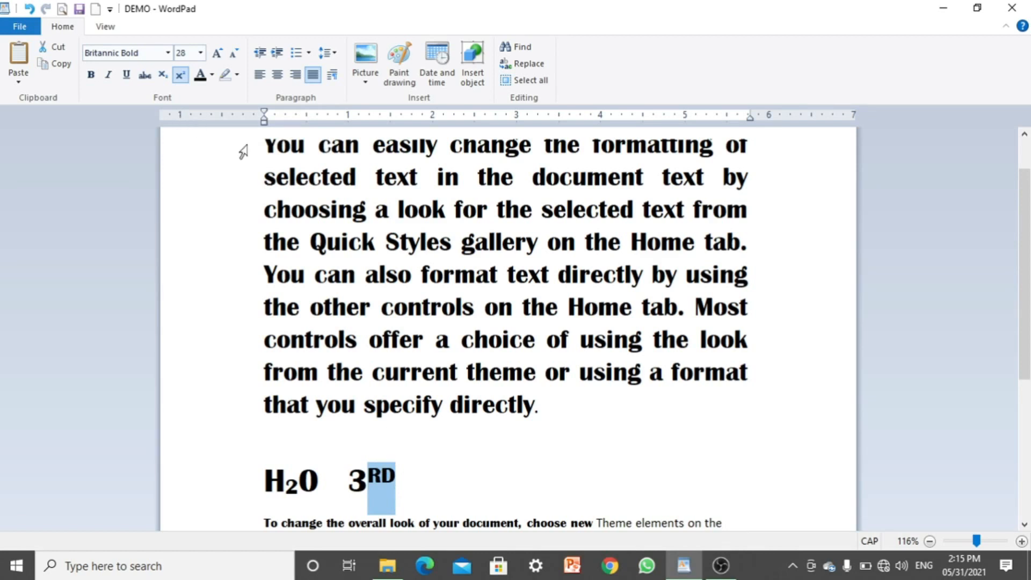
# Step: Try red as the text color of the first paragraph, and set it to light purple
pyautogui.moveTo(243, 152); pyautogui.dragTo(516, 453)
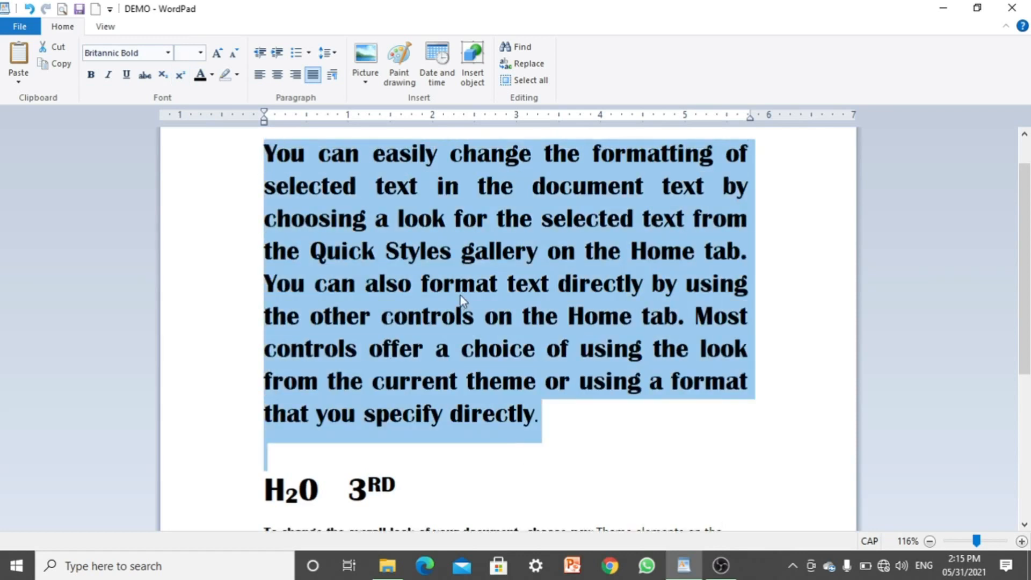
pyautogui.click(213, 76)
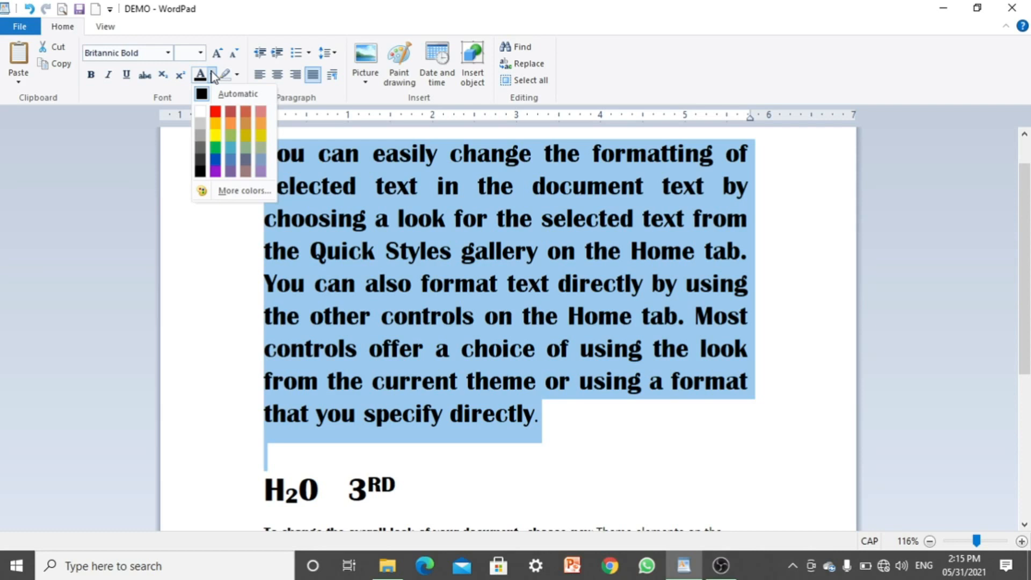
pyautogui.click(215, 112)
pyautogui.click(213, 75)
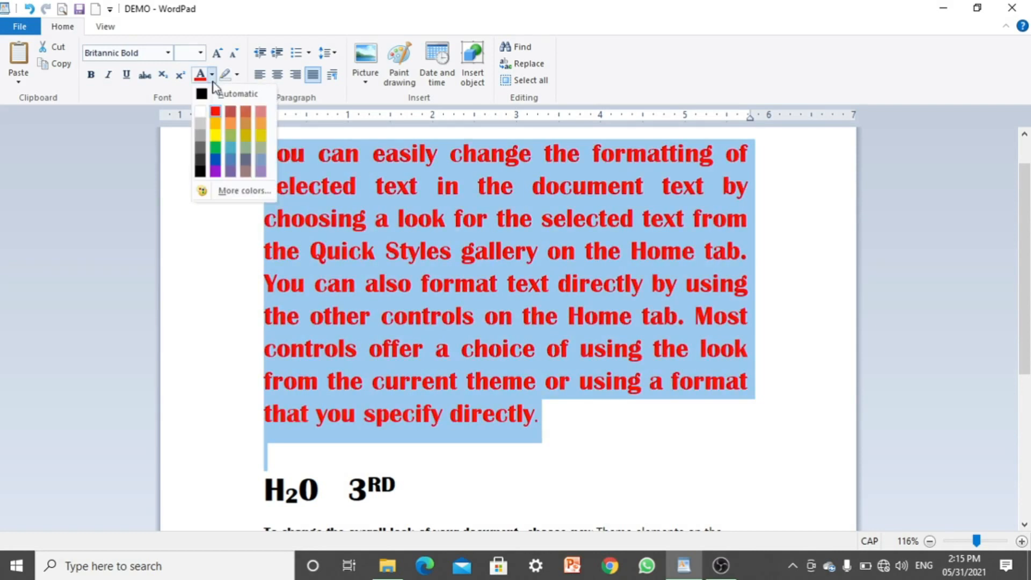
pyautogui.click(261, 171)
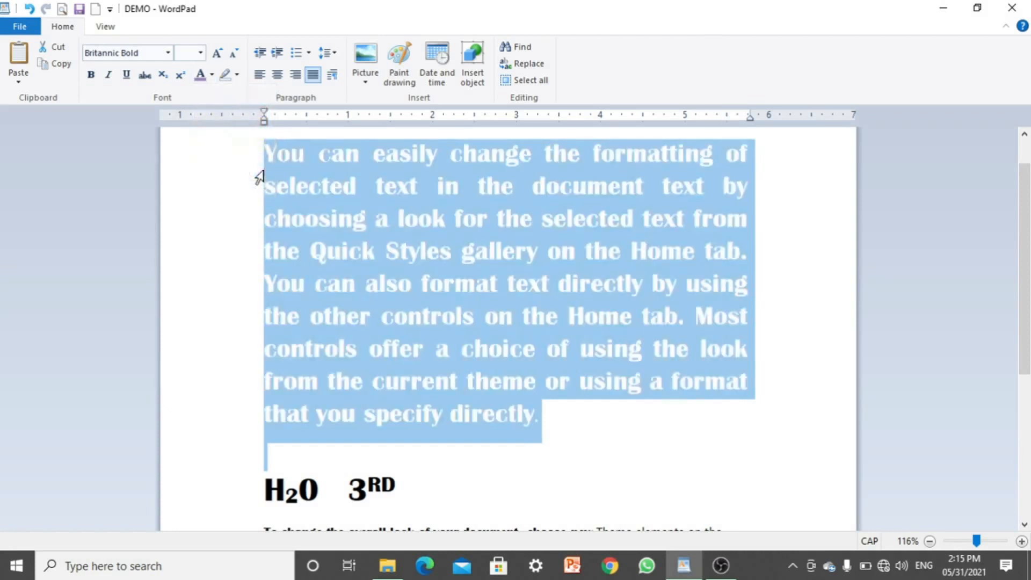
pyautogui.click(353, 263)
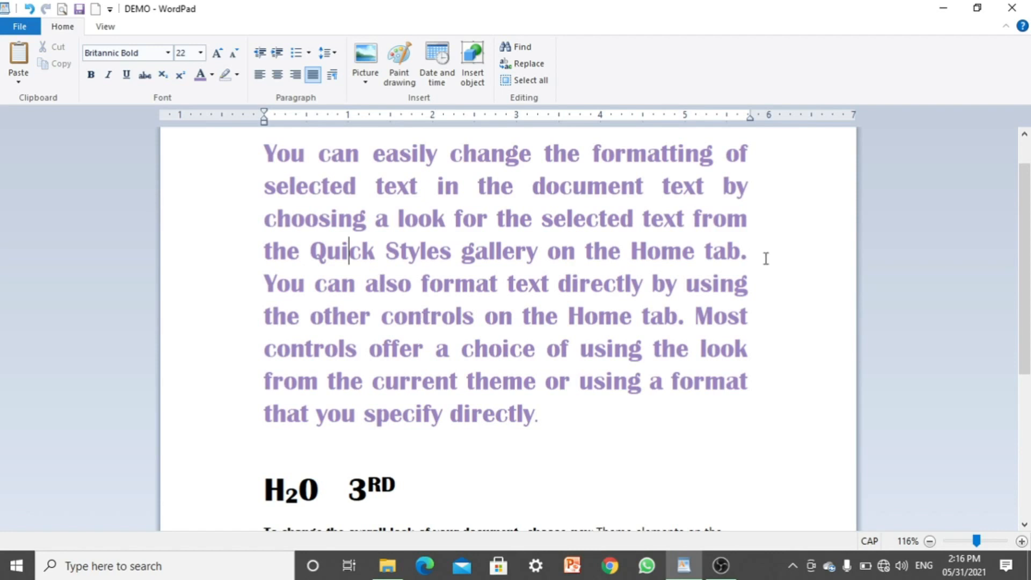
# Step: Highlight the "DOCUMENT" heading in bright green
pyautogui.scroll(1, 1027, 169)
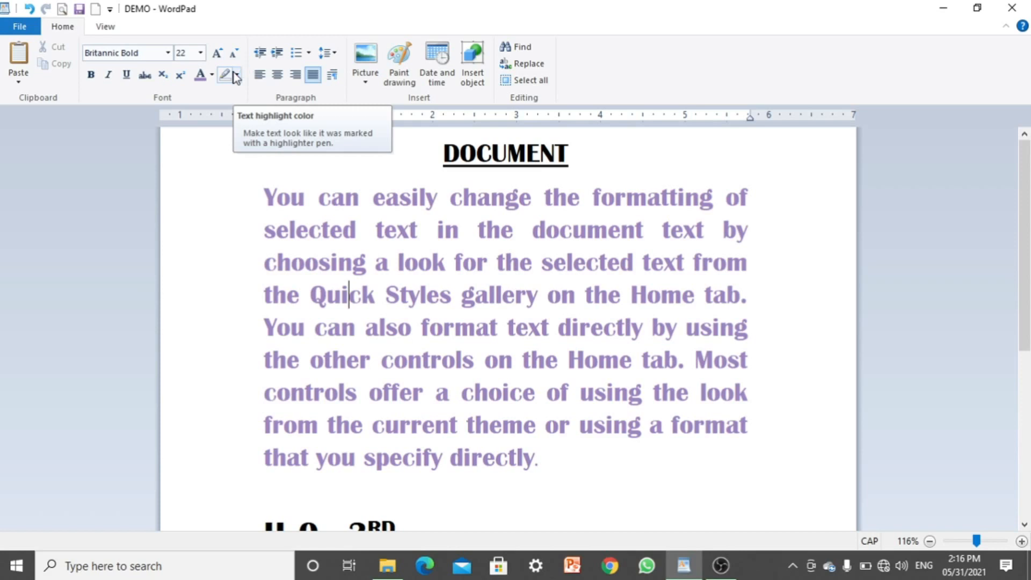
pyautogui.click(414, 163)
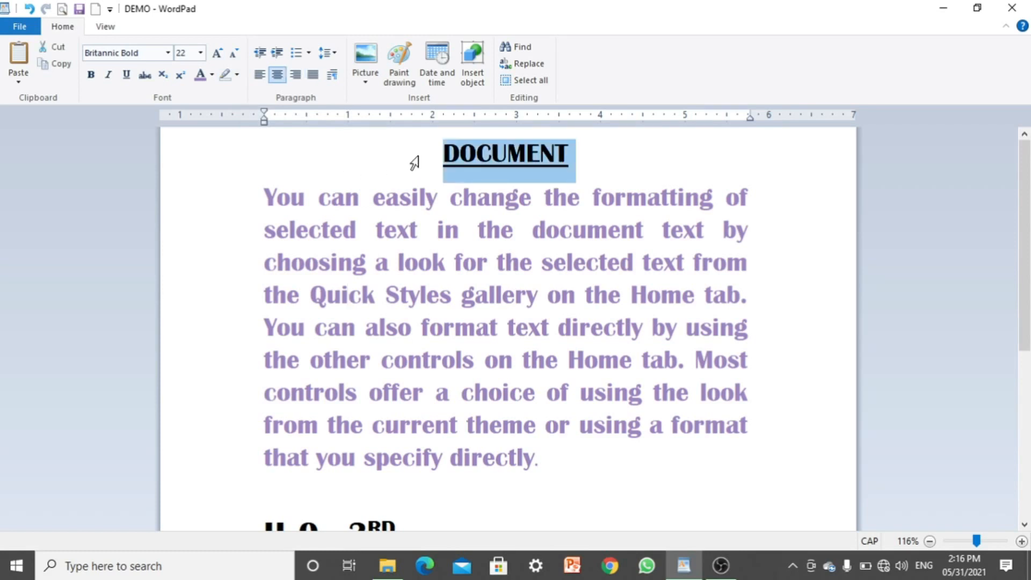
pyautogui.click(236, 75)
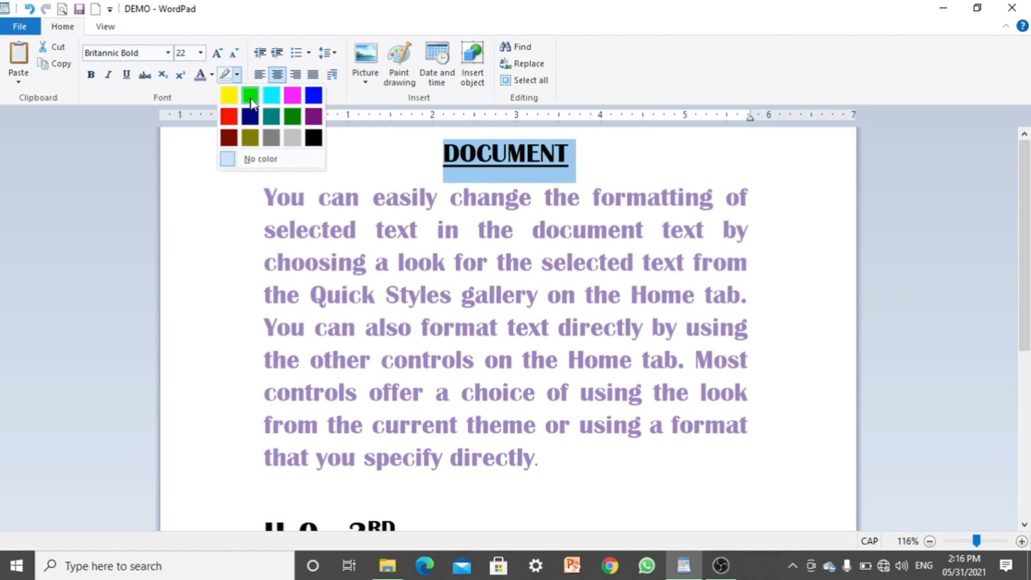
pyautogui.click(251, 96)
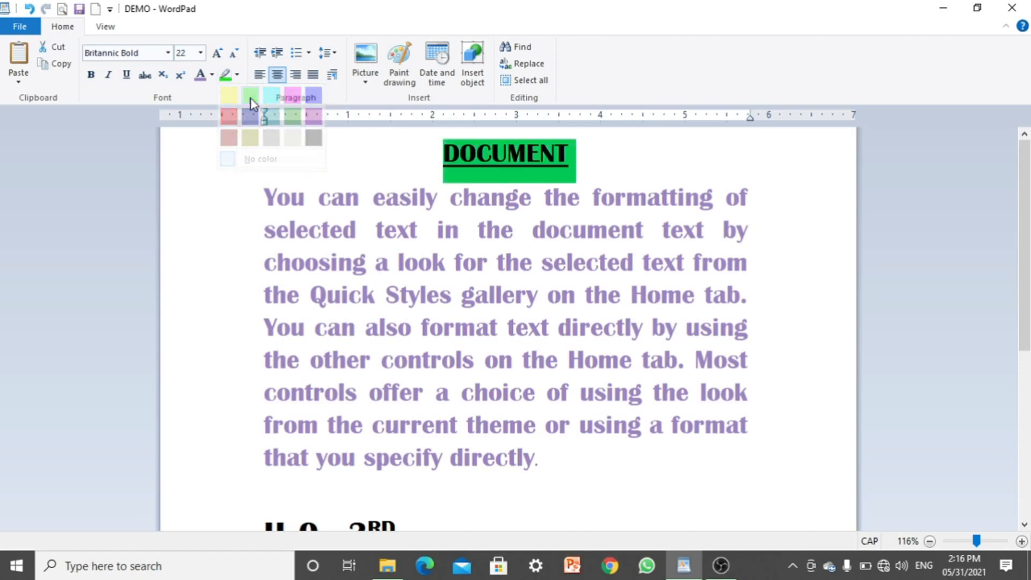
pyautogui.click(591, 155)
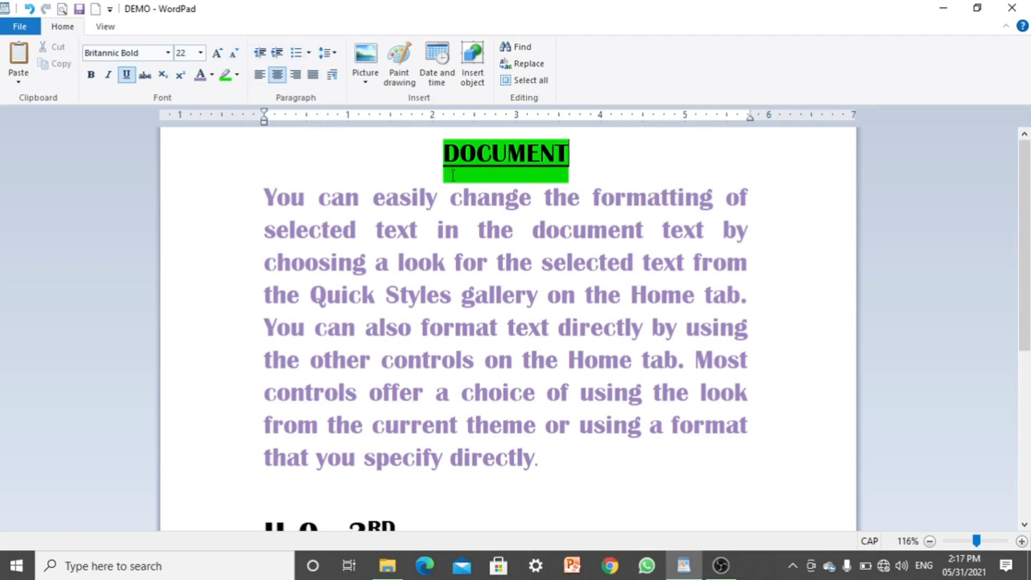
# Step: Try increasing the indent of the "DOCUMENT" heading several levels, and decrease it back to the margin
pyautogui.click(418, 160)
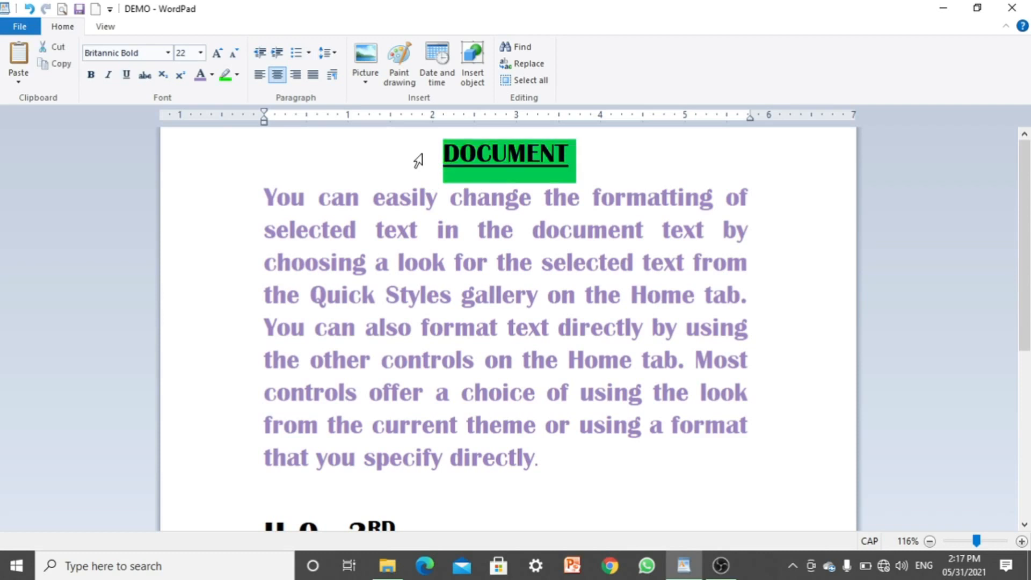
pyautogui.click(284, 59)
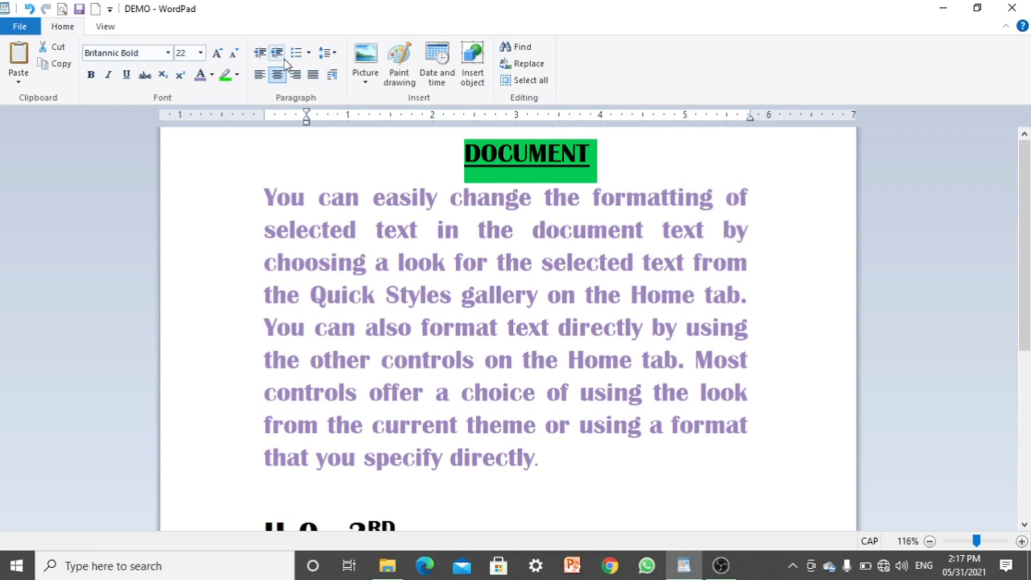
pyautogui.click(285, 59)
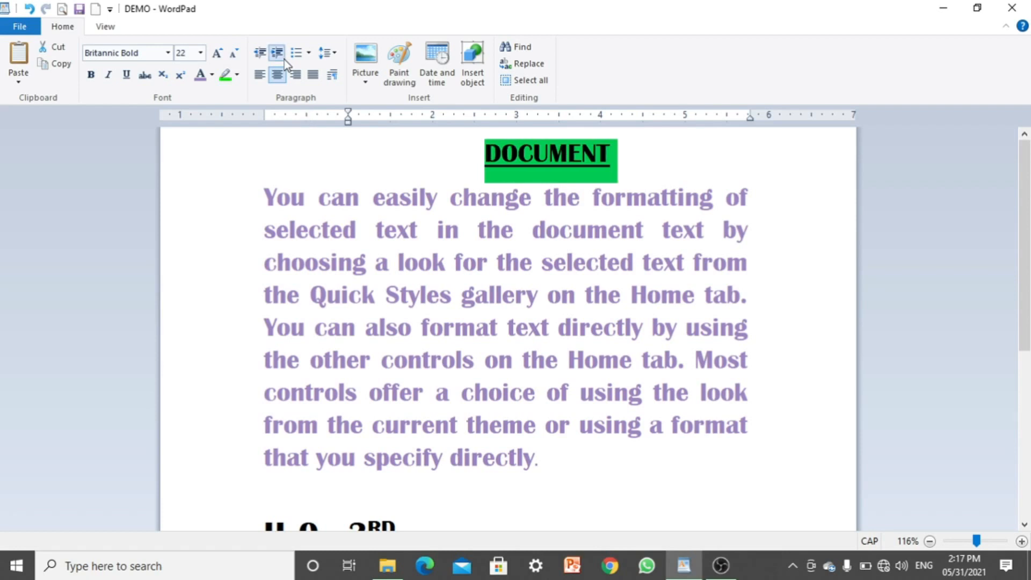
pyautogui.click(285, 59)
pyautogui.click(263, 53)
pyautogui.click(264, 52)
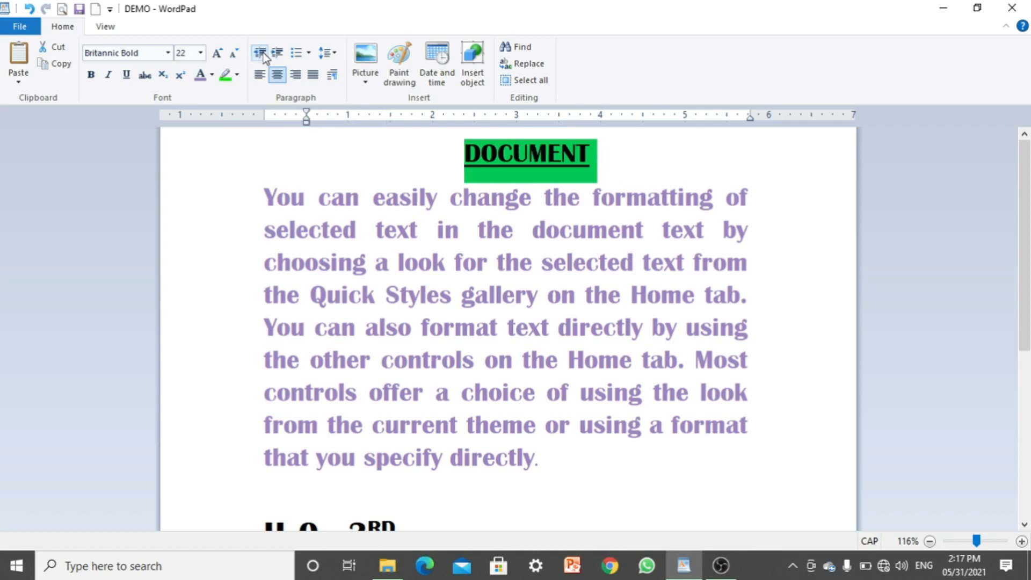
pyautogui.click(263, 52)
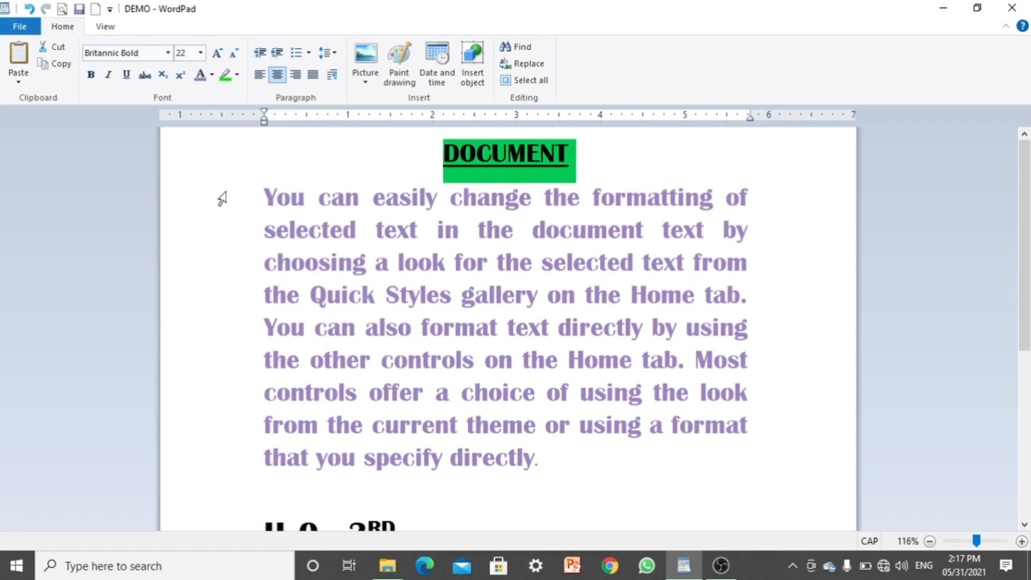
# Step: Try indenting the purple paragraph by two levels, and decrease its indent back to the margin
pyautogui.moveTo(221, 200); pyautogui.dragTo(289, 470)
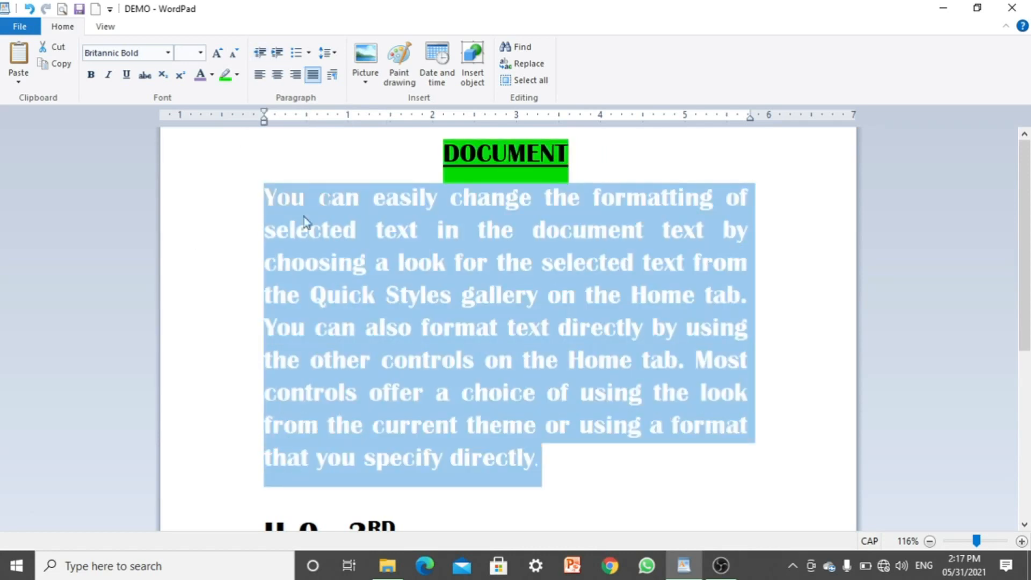
pyautogui.click(276, 56)
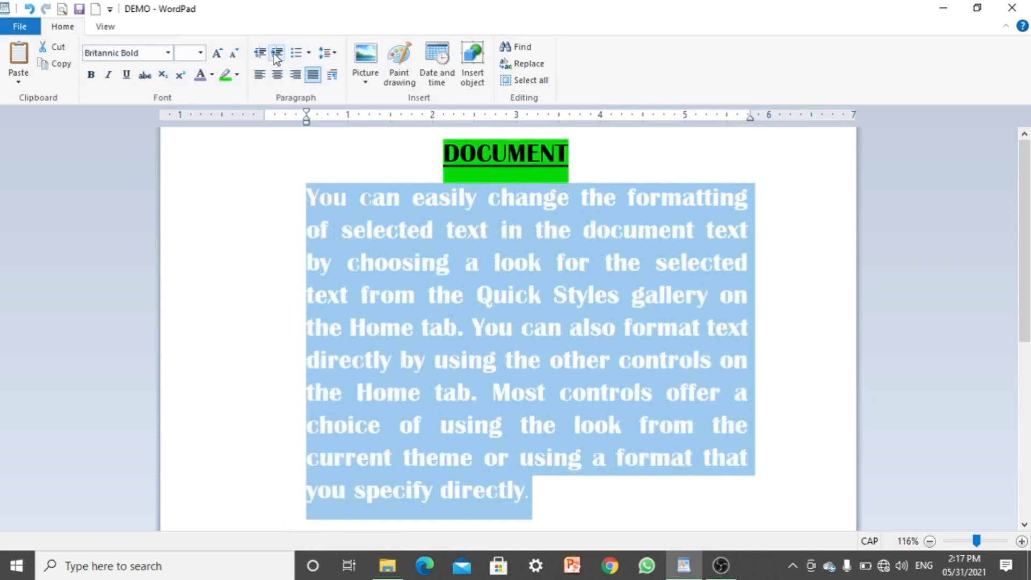
pyautogui.click(276, 56)
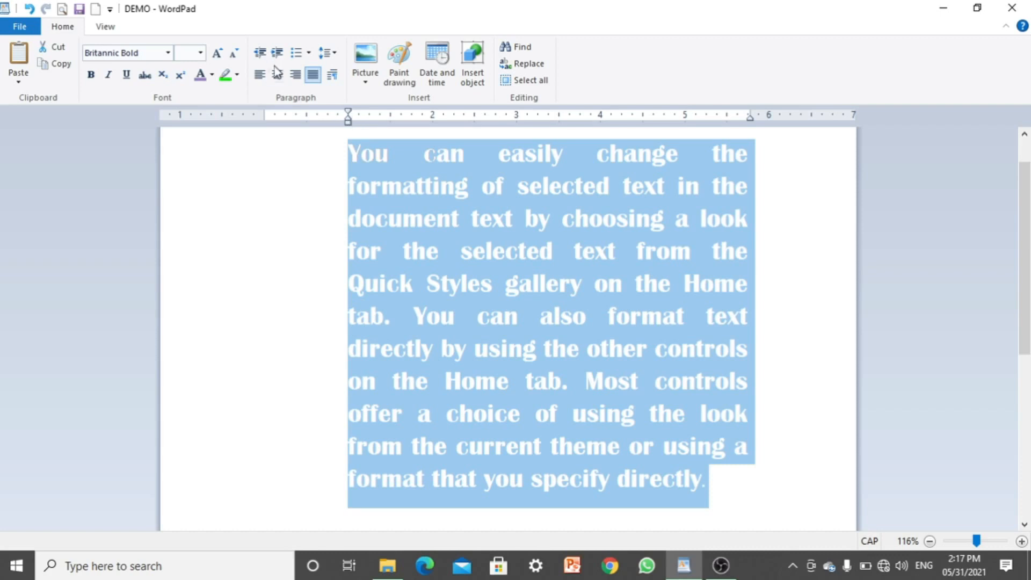
pyautogui.click(262, 54)
pyautogui.click(262, 55)
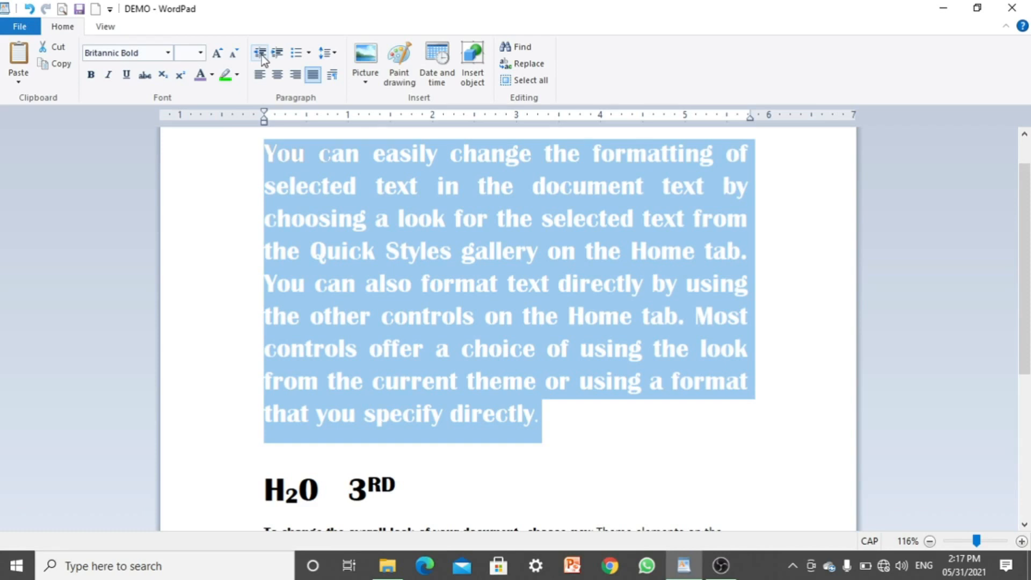
# Step: Format the paragraph beginning "To change the overall look of your document" as a round-bulleted list item
pyautogui.click(309, 54)
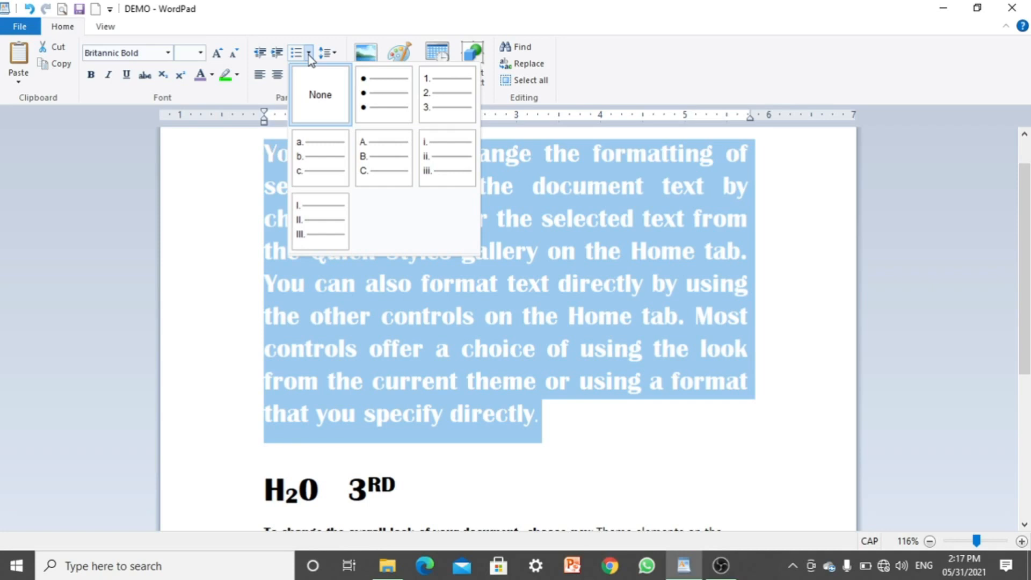
pyautogui.click(649, 446)
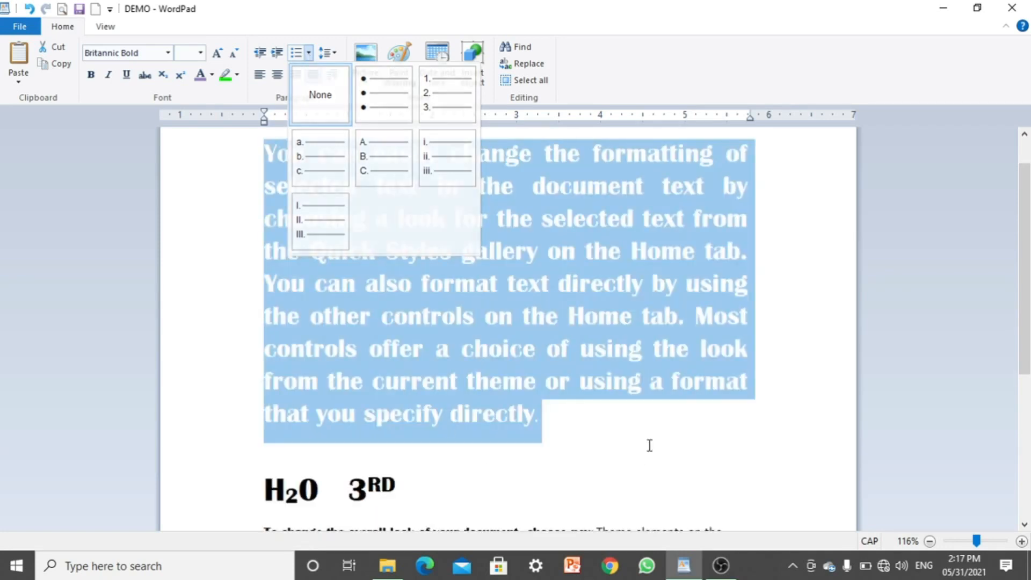
pyautogui.click(1024, 524)
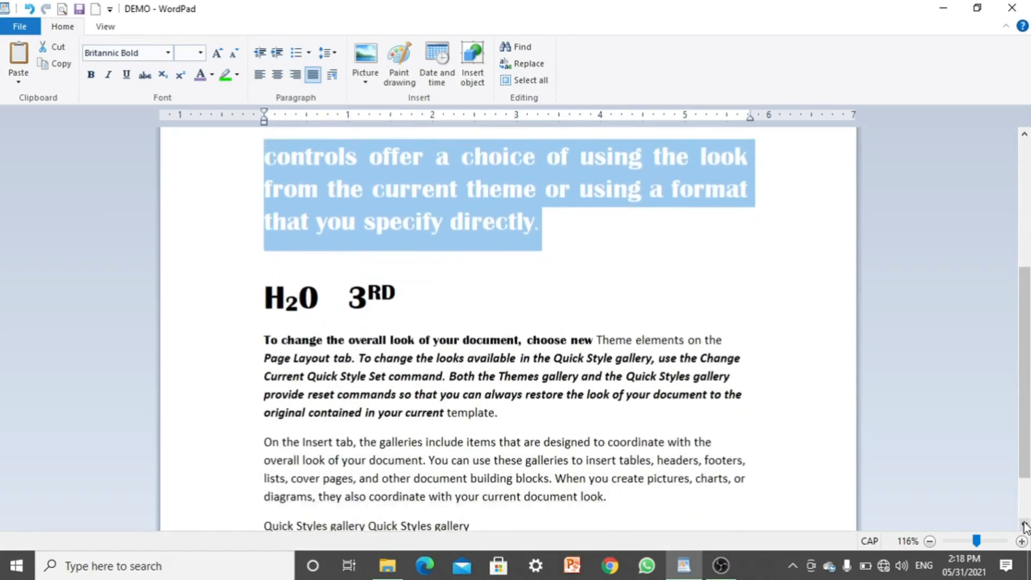
pyautogui.click(563, 475)
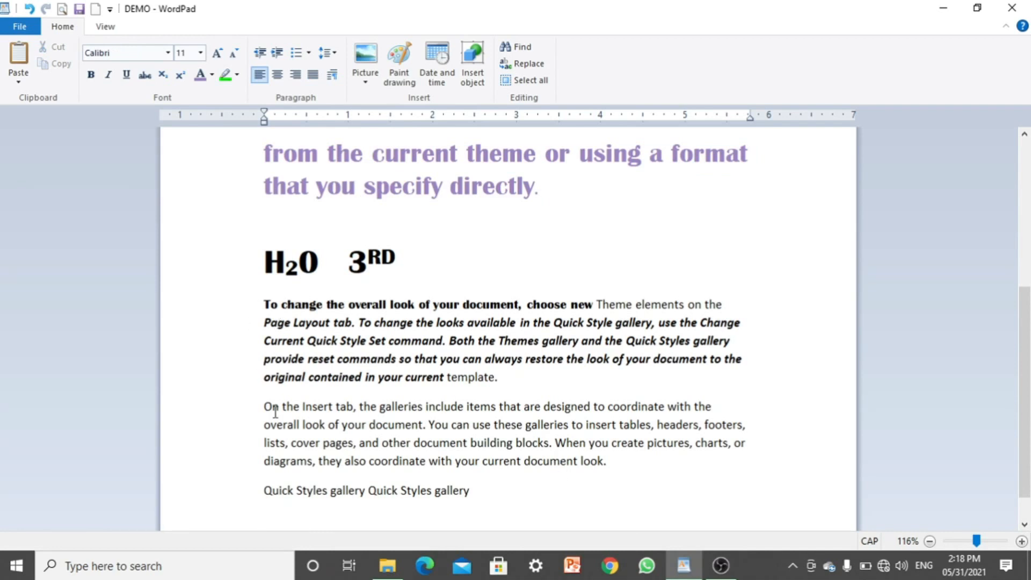
pyautogui.click(262, 304)
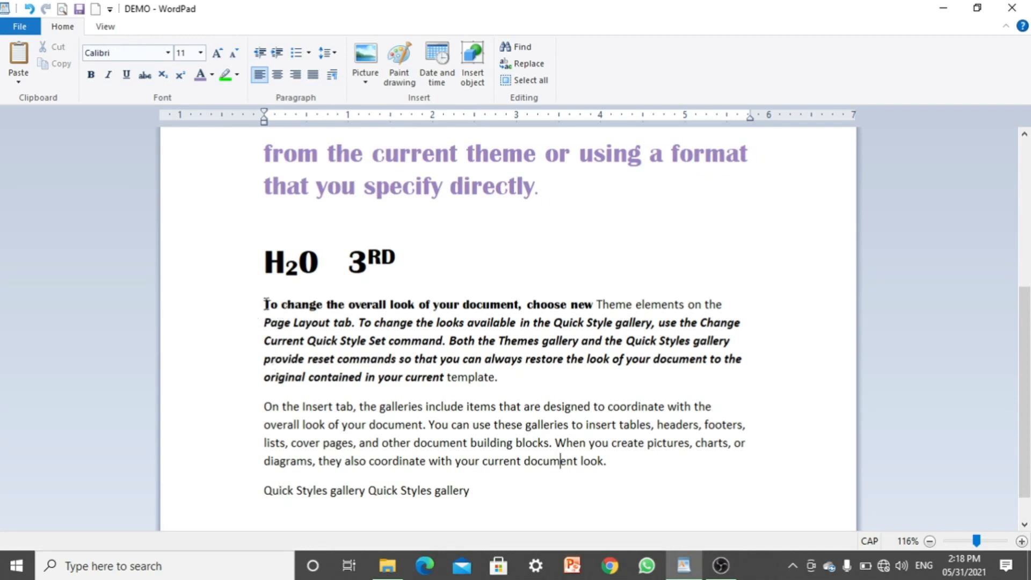
pyautogui.click(309, 53)
pyautogui.click(369, 108)
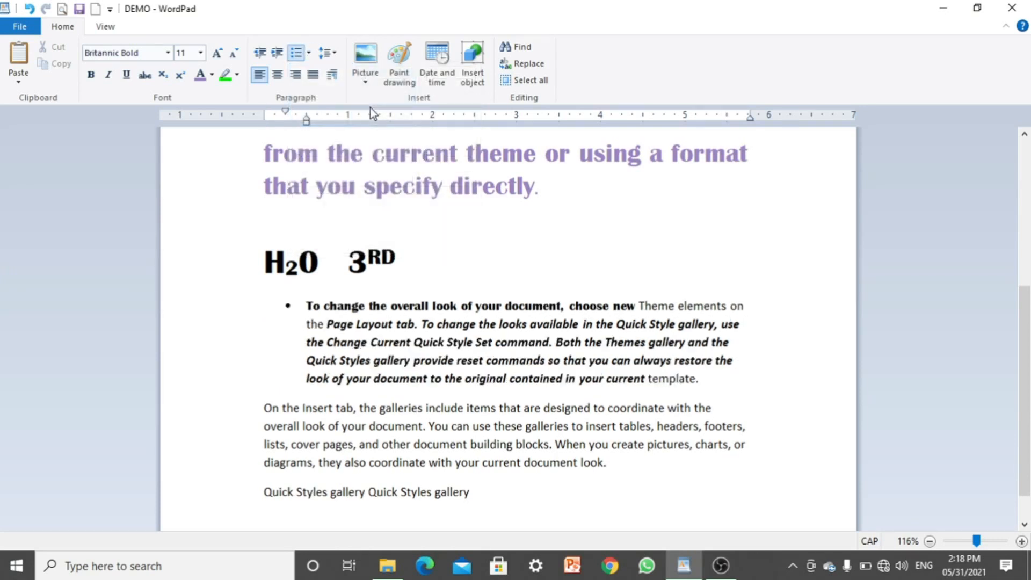
# Step: Add a second bulleted item below it with the text "TUYUYUUIIOION YYTYTY"
pyautogui.click(724, 374)
pyautogui.press('Return')
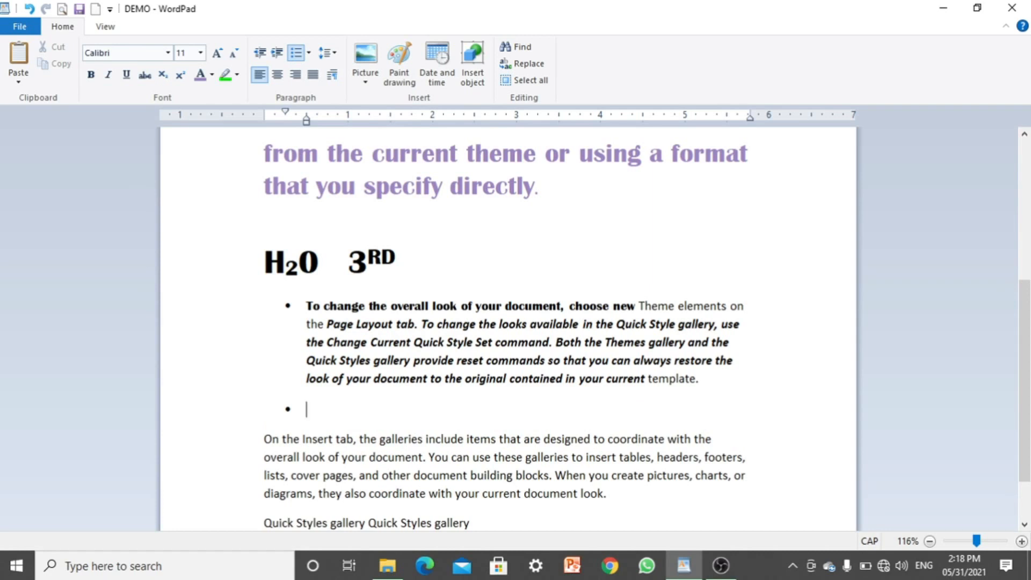
pyautogui.write('TUYUYUUIIOION YYTYTY')
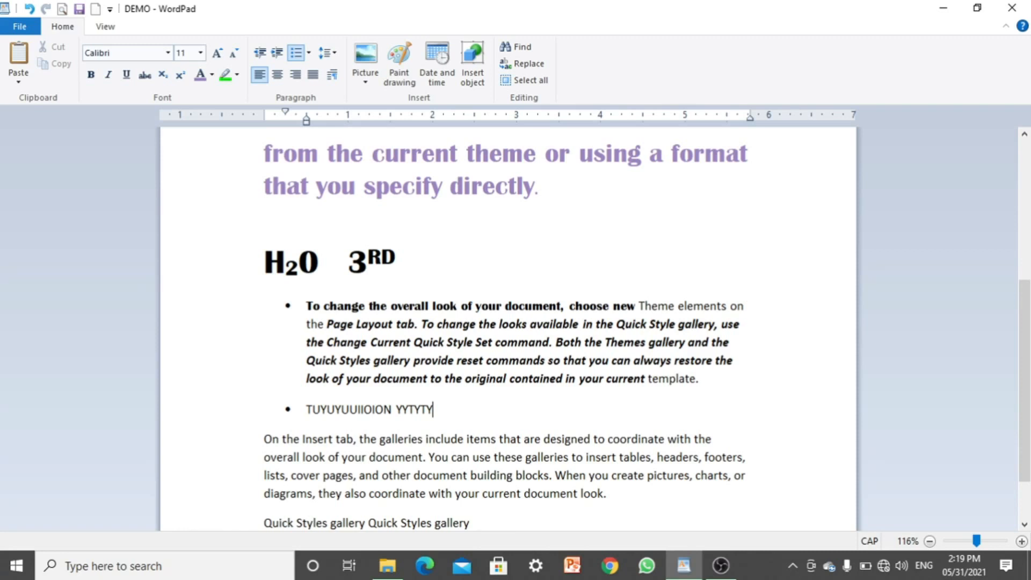
# Step: Change the two bulleted items below the "H2O 3RD" line to a 1, 2, 3 numbered list
pyautogui.click(310, 53)
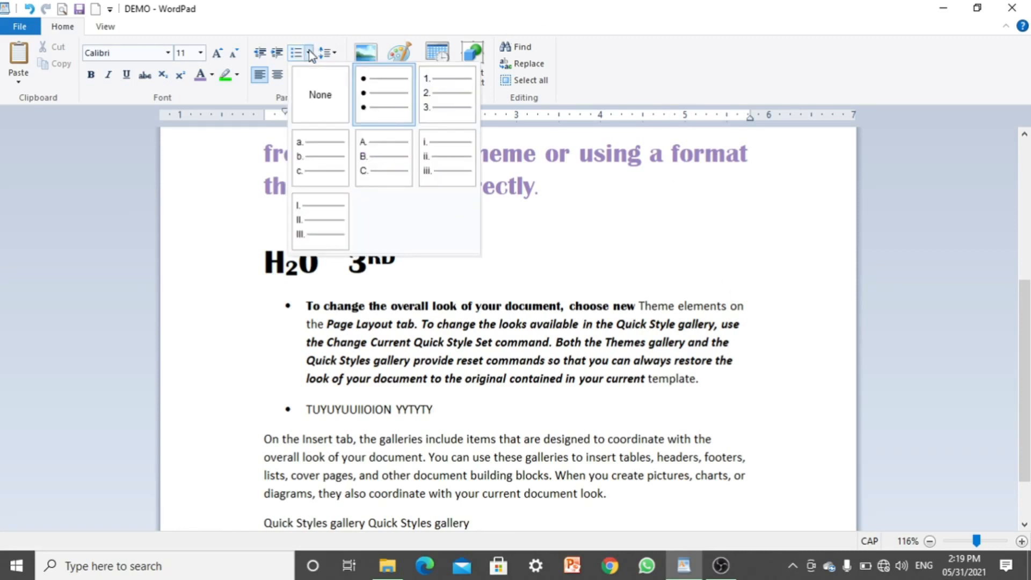
pyautogui.click(308, 310)
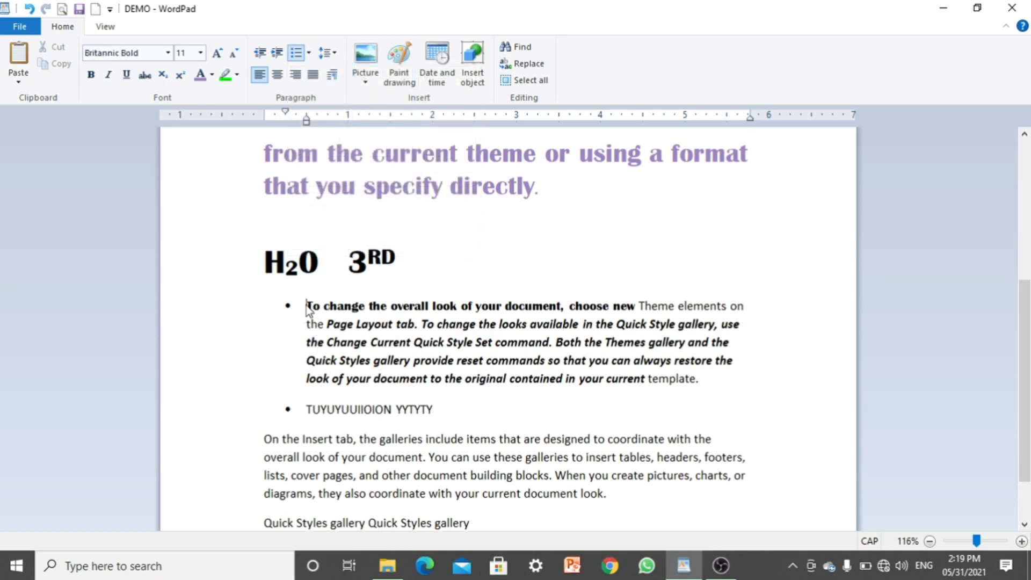
pyautogui.moveTo(308, 310); pyautogui.dragTo(441, 418)
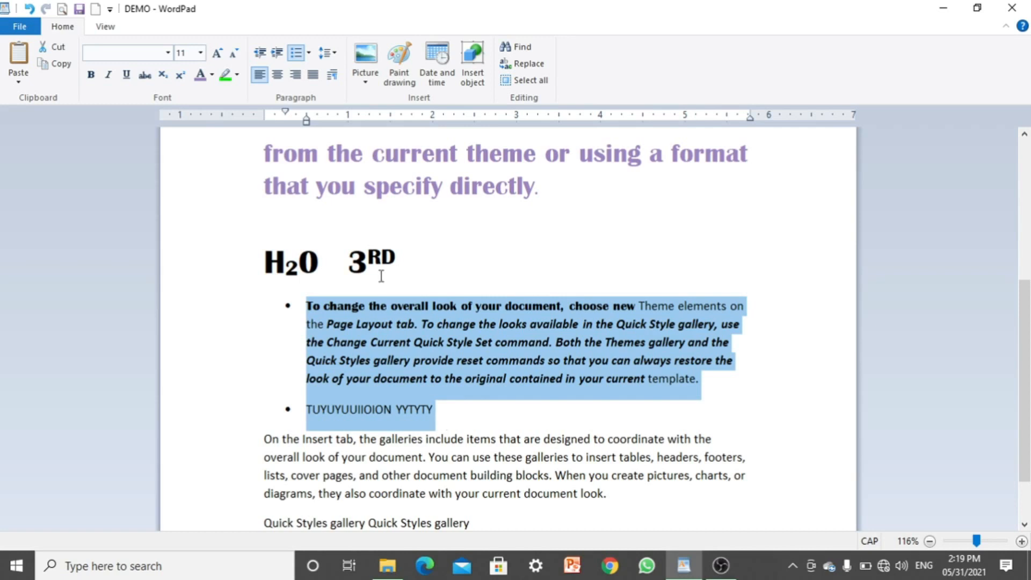
pyautogui.click(307, 56)
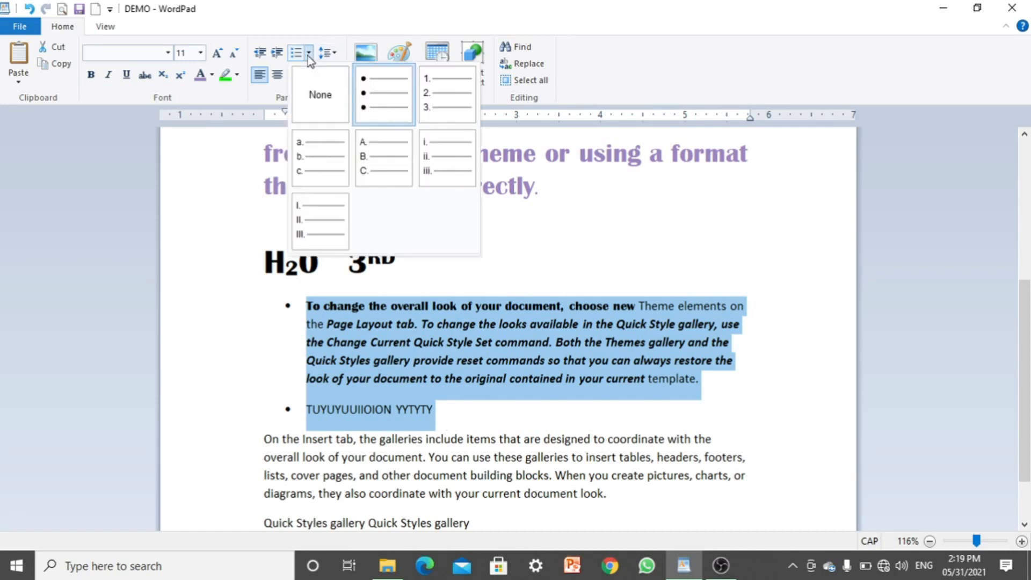
pyautogui.click(464, 109)
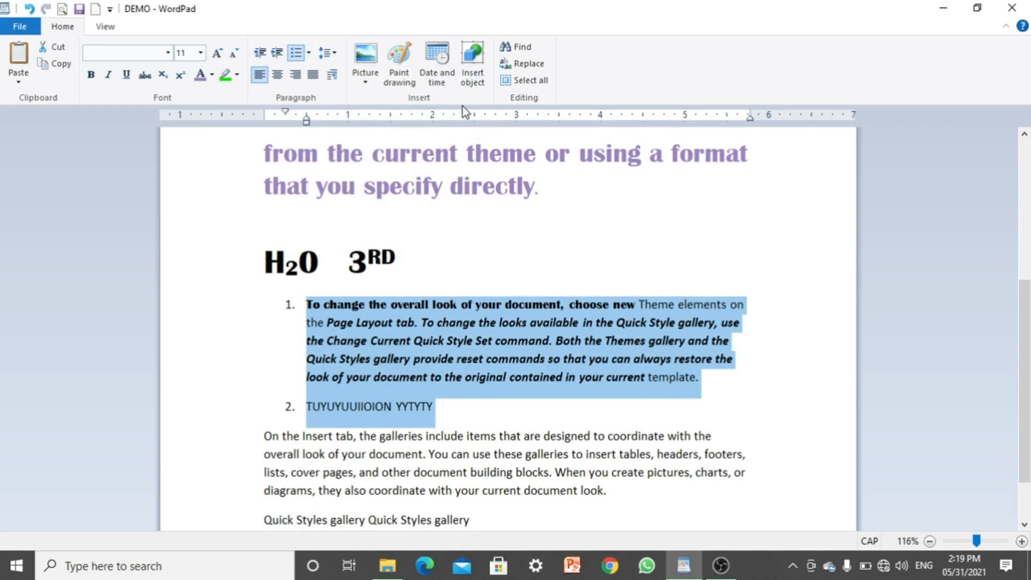
# Step: Add numbered items "HJHJJ JKJKJ GHGHGH" and "67U" after the second list item, followed by an empty fifth item
pyautogui.click(383, 413)
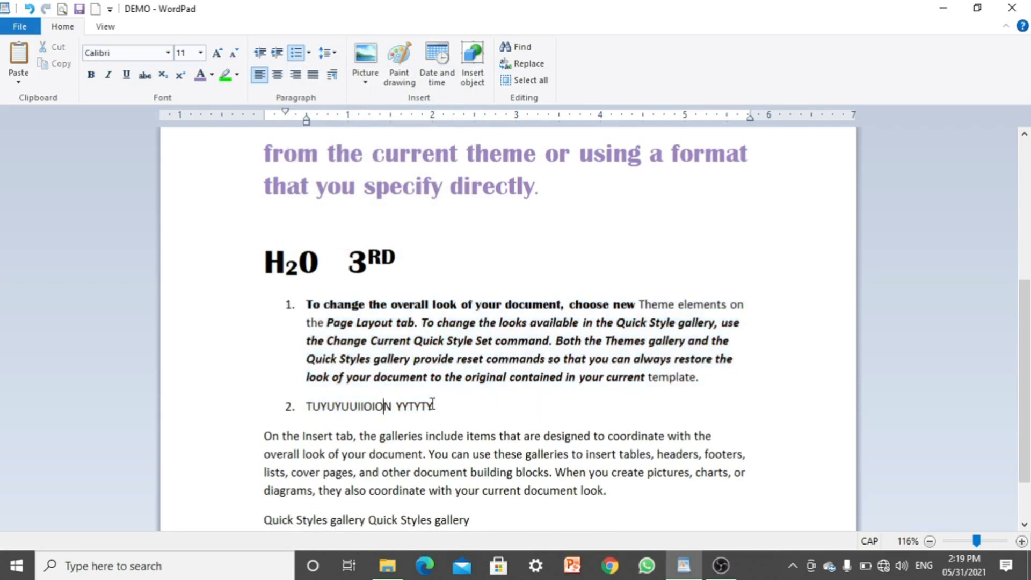
pyautogui.click(440, 404)
pyautogui.press('Return')
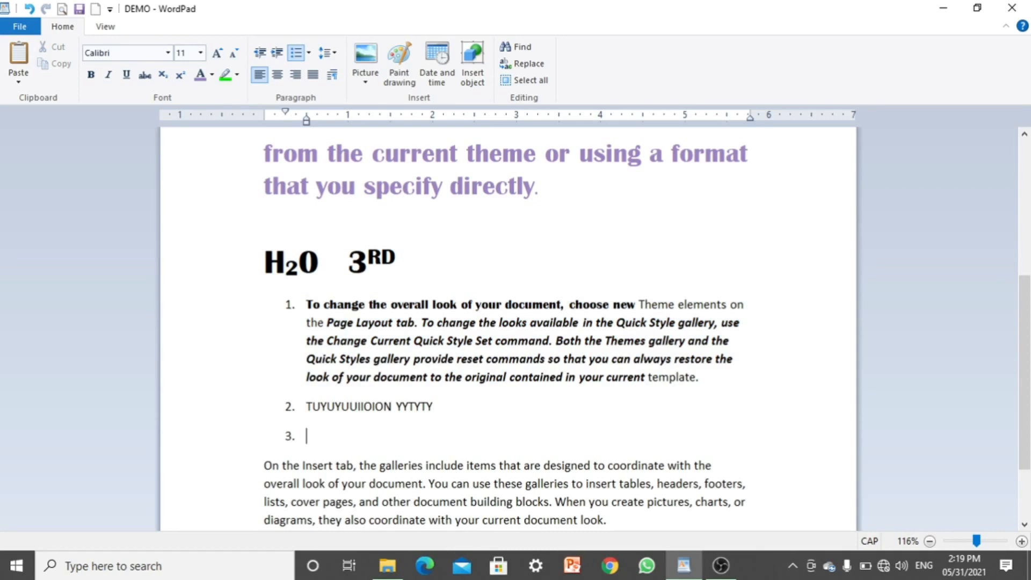
pyautogui.write('HJHJJ JKJKJ GHGH')
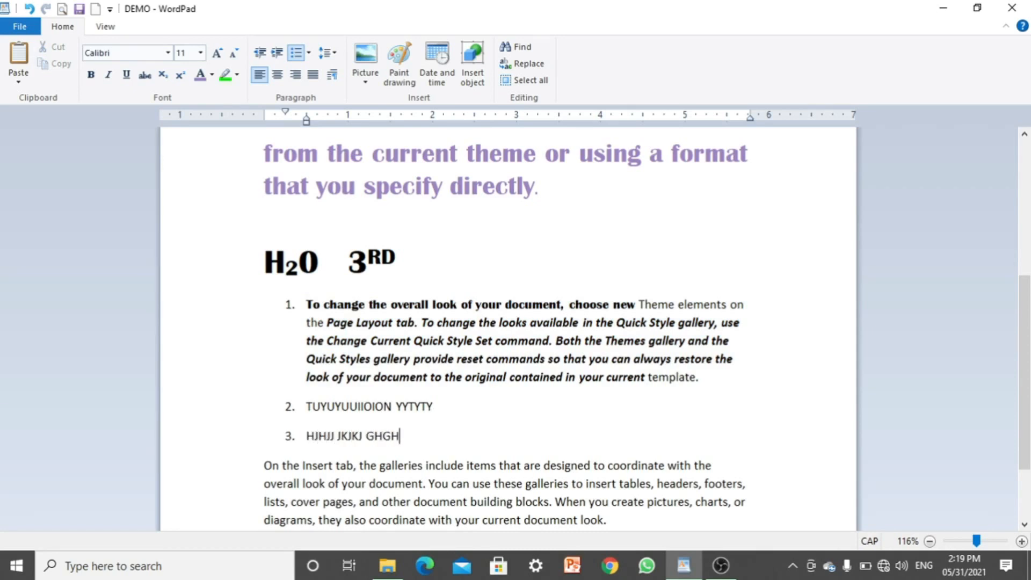
pyautogui.write('GH')
pyautogui.press('Return')
pyautogui.write('6')
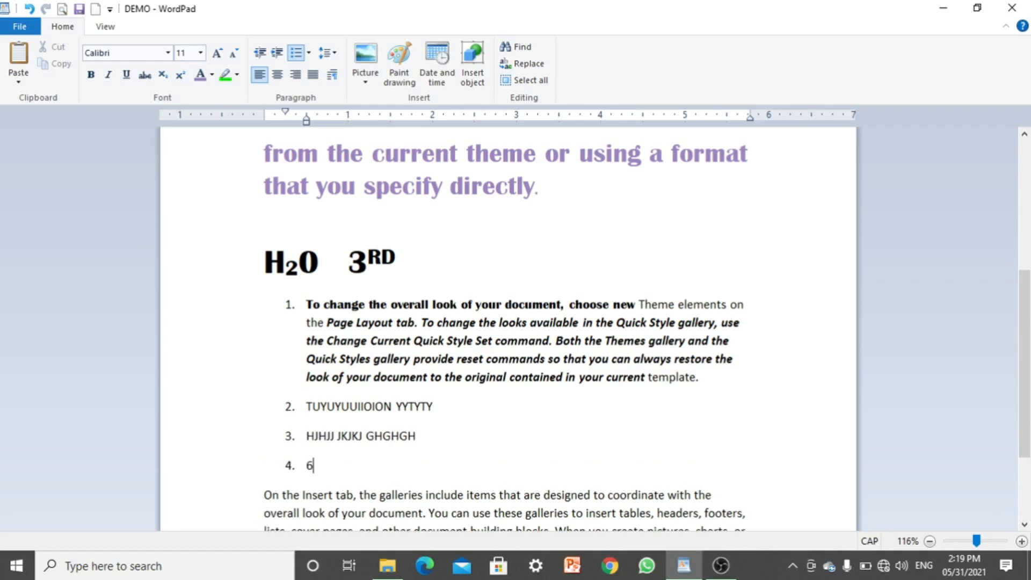
pyautogui.write('7U')
pyautogui.press('Return')
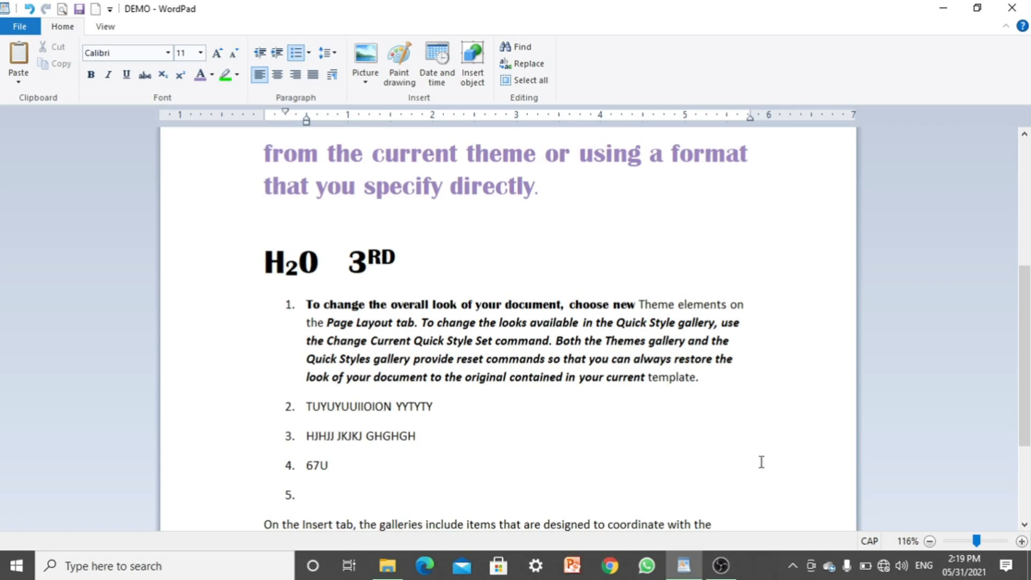
# Step: Undo the list items added after "TUYUYUUIIOION YYTYTY"
pyautogui.click(1024, 526)
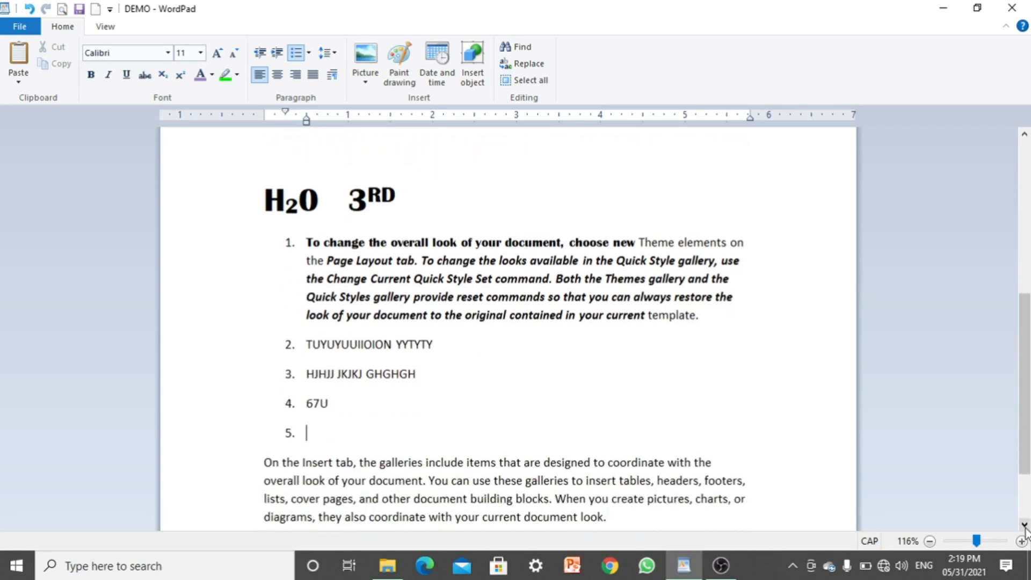
pyautogui.click(1024, 526)
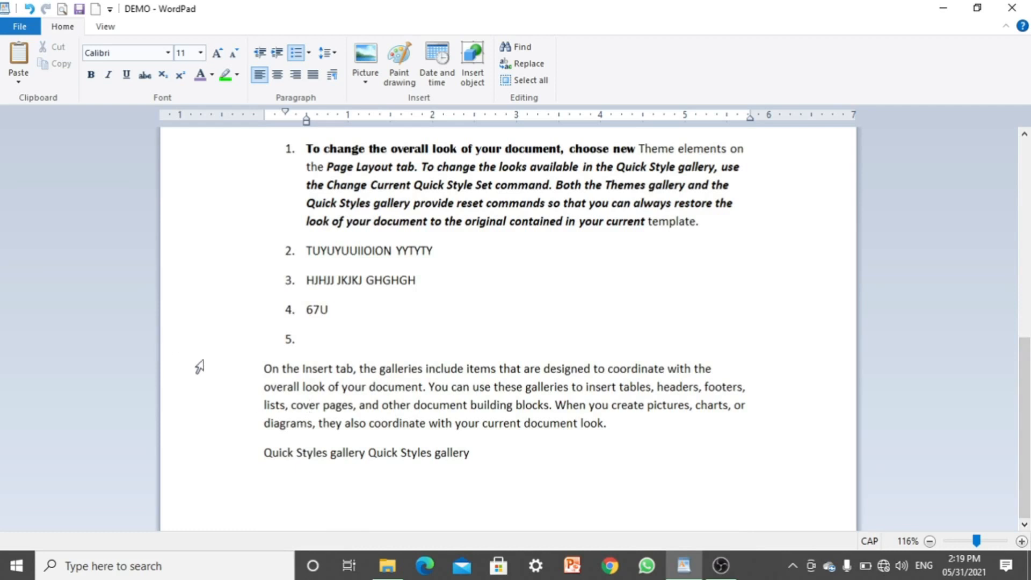
pyautogui.moveTo(236, 381); pyautogui.dragTo(247, 430)
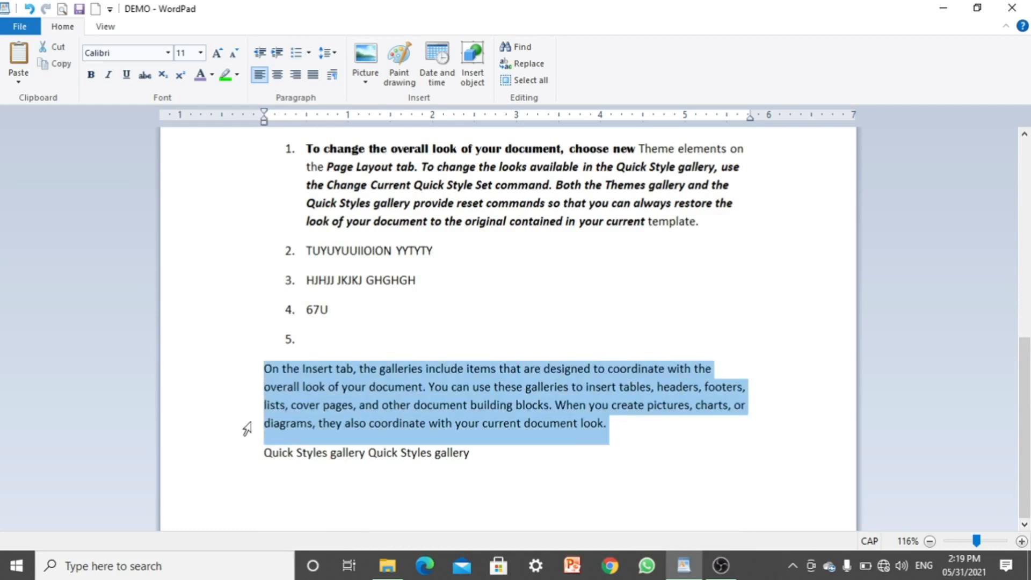
pyautogui.press('Up')
pyautogui.press('Up')
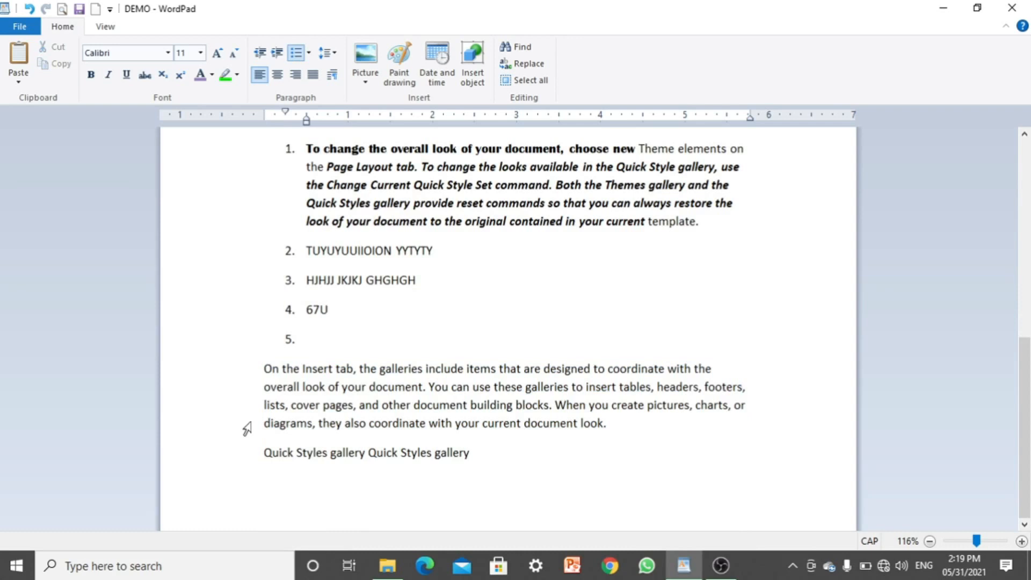
pyautogui.hotkey('ctrl', 'z')
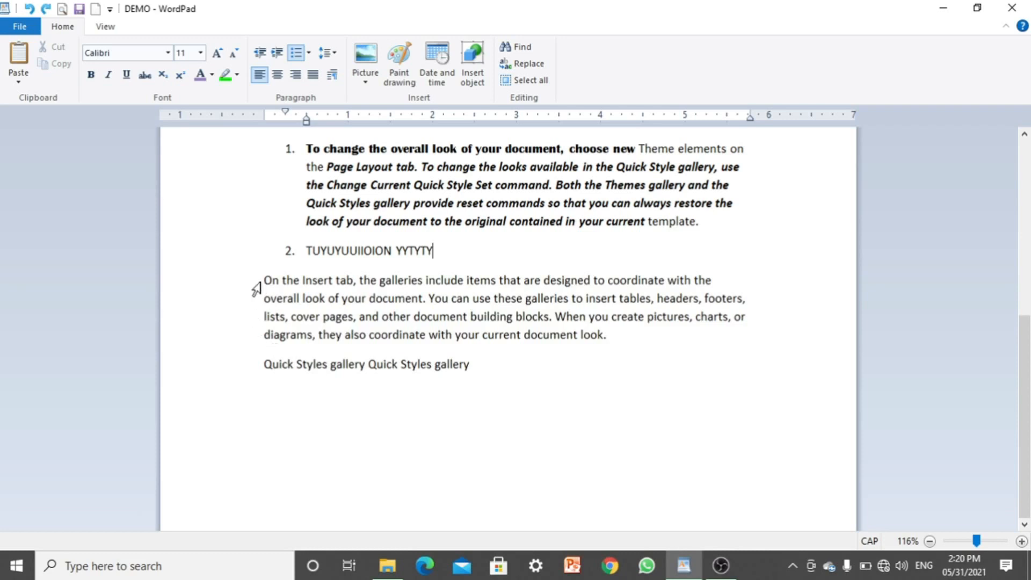
# Step: Try line spacings of 1.5 and 2 on the paragraph beginning "On the Insert tab", and set its spacing to 1.0
pyautogui.moveTo(256, 289); pyautogui.dragTo(268, 338)
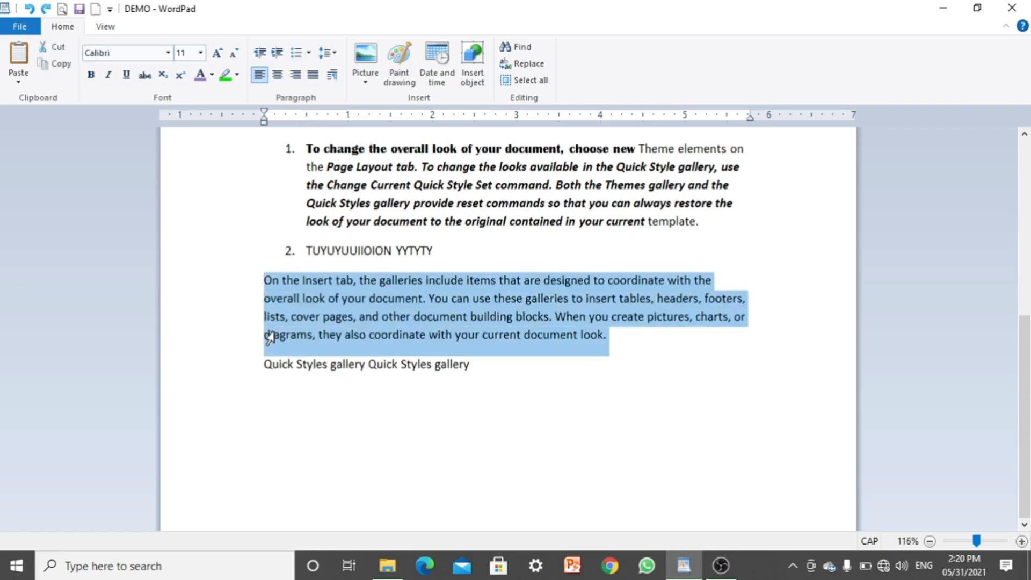
pyautogui.click(331, 58)
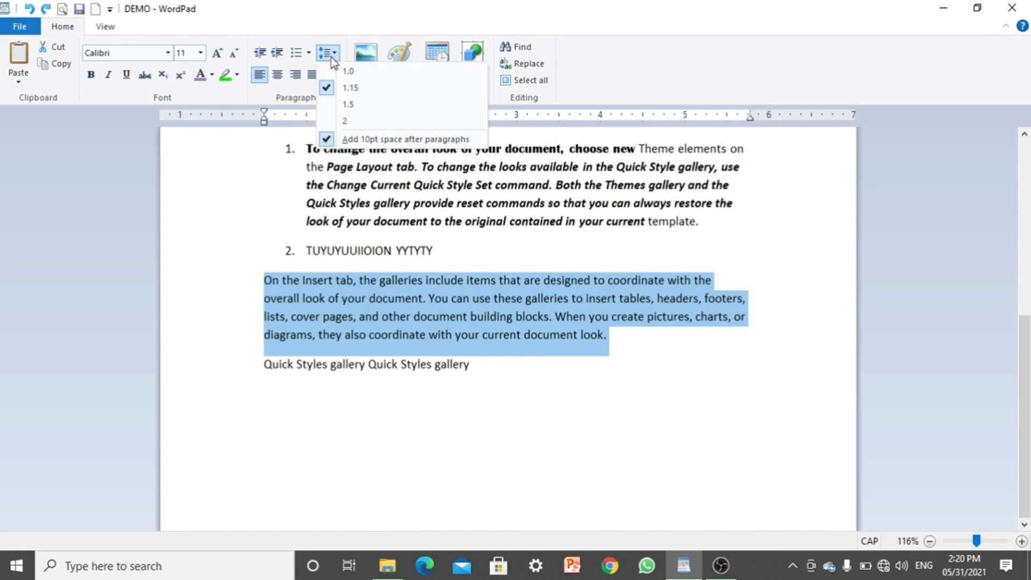
pyautogui.click(359, 104)
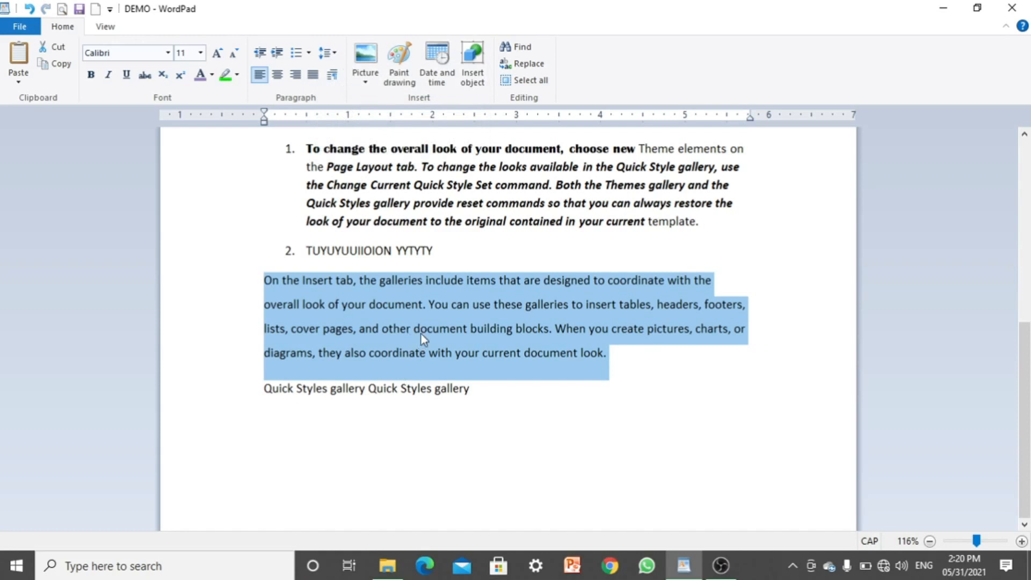
pyautogui.click(339, 58)
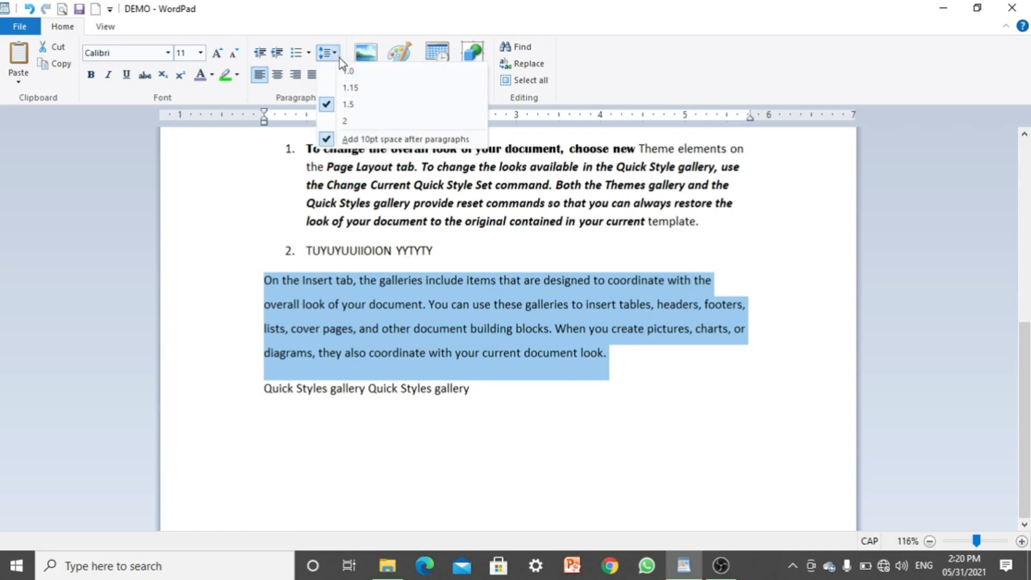
pyautogui.click(352, 120)
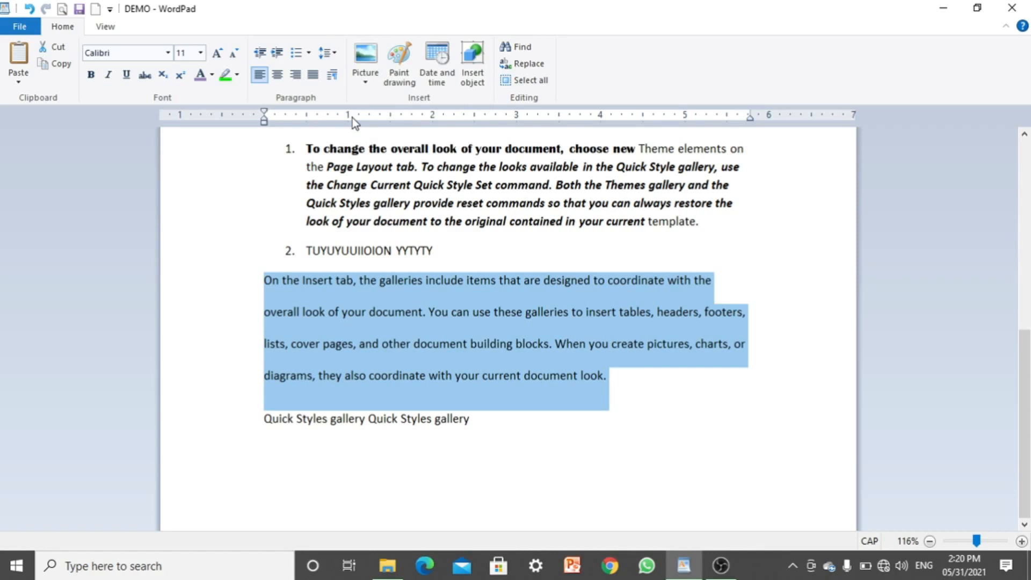
pyautogui.click(337, 53)
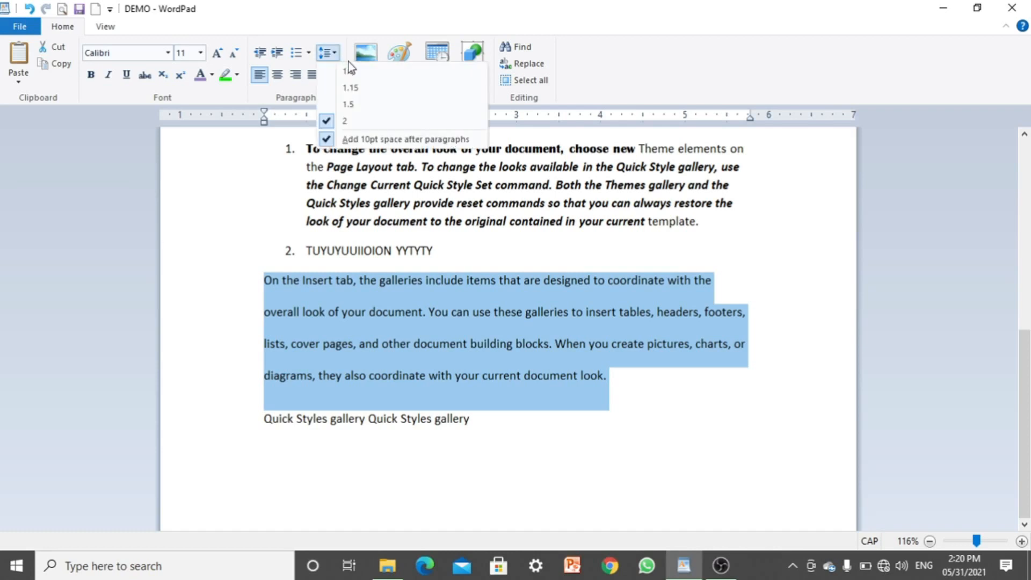
pyautogui.click(351, 72)
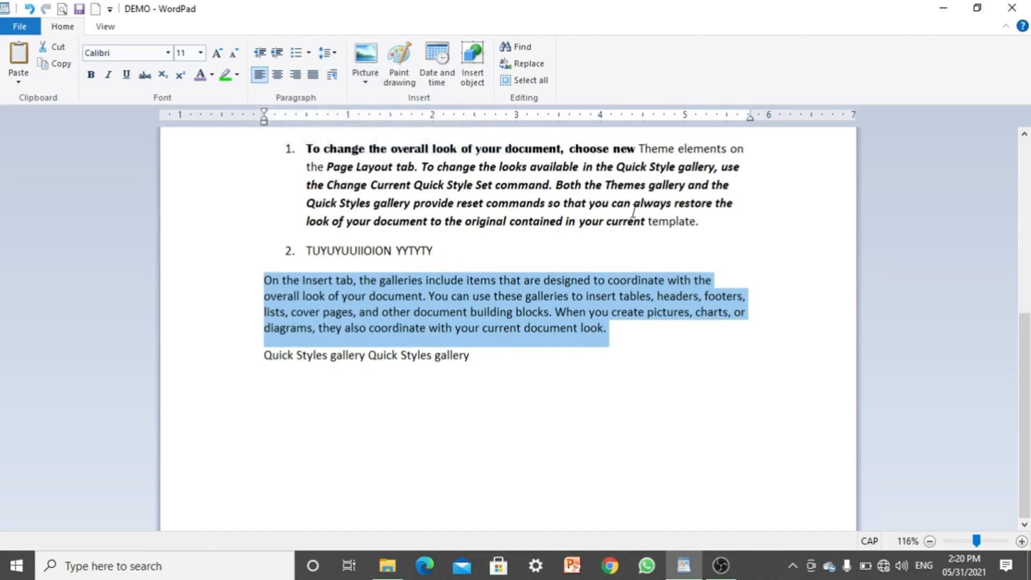
# Step: Try left and right alignment on the "DOCUMENT" heading, and center it again
pyautogui.scroll(5, 777, 195)
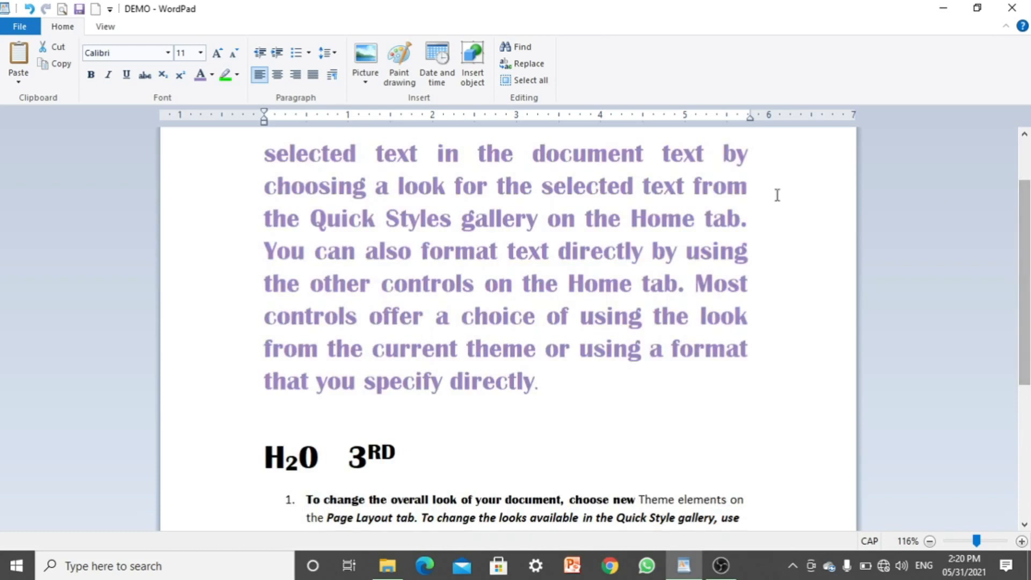
pyautogui.click(1025, 152)
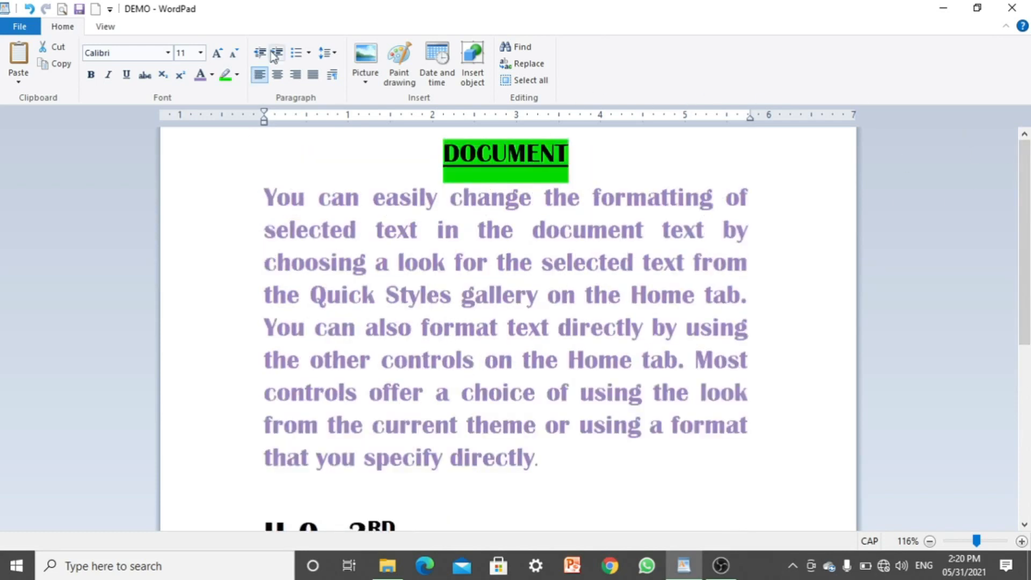
pyautogui.click(337, 150)
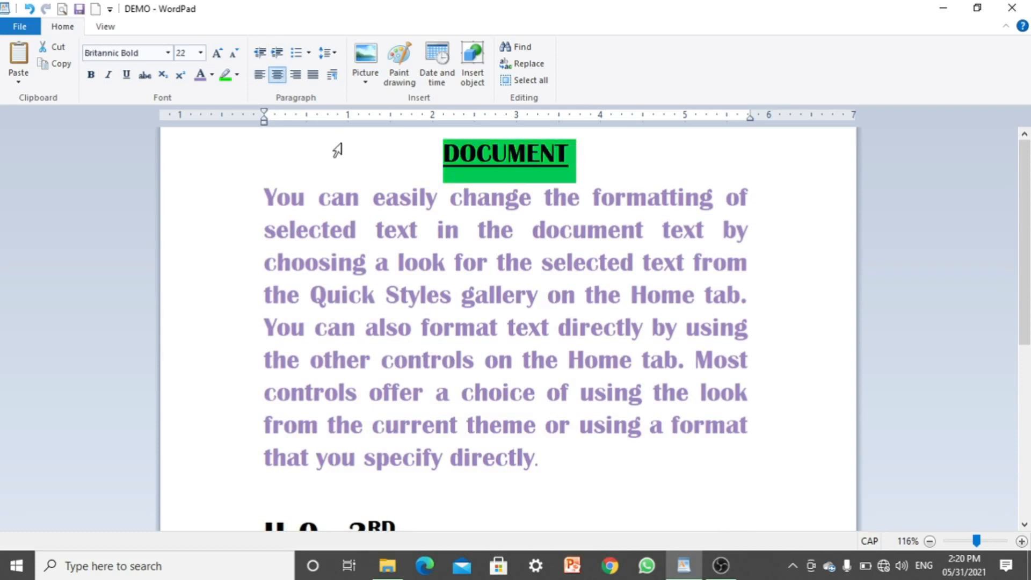
pyautogui.click(265, 78)
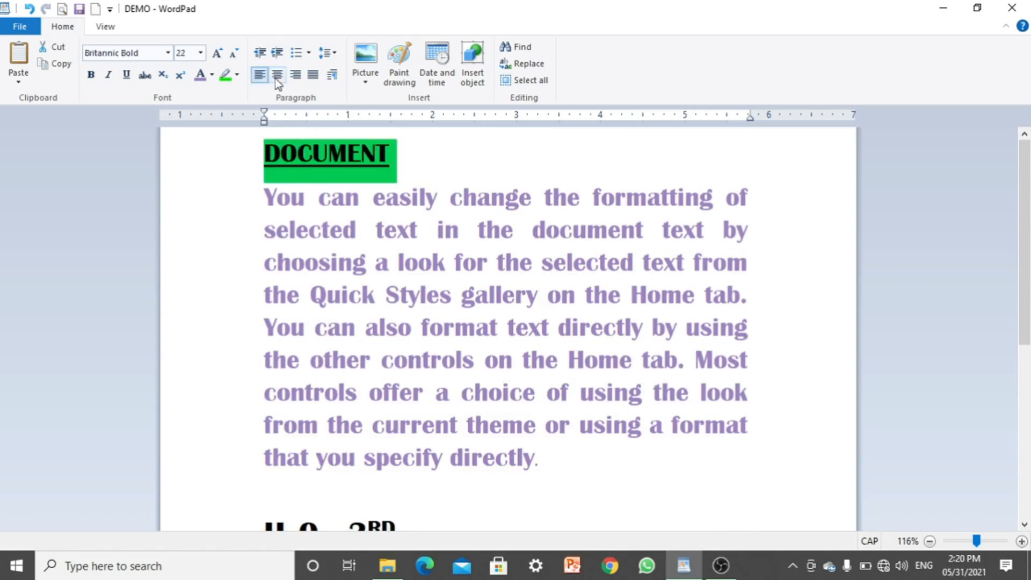
pyautogui.click(277, 79)
pyautogui.click(290, 76)
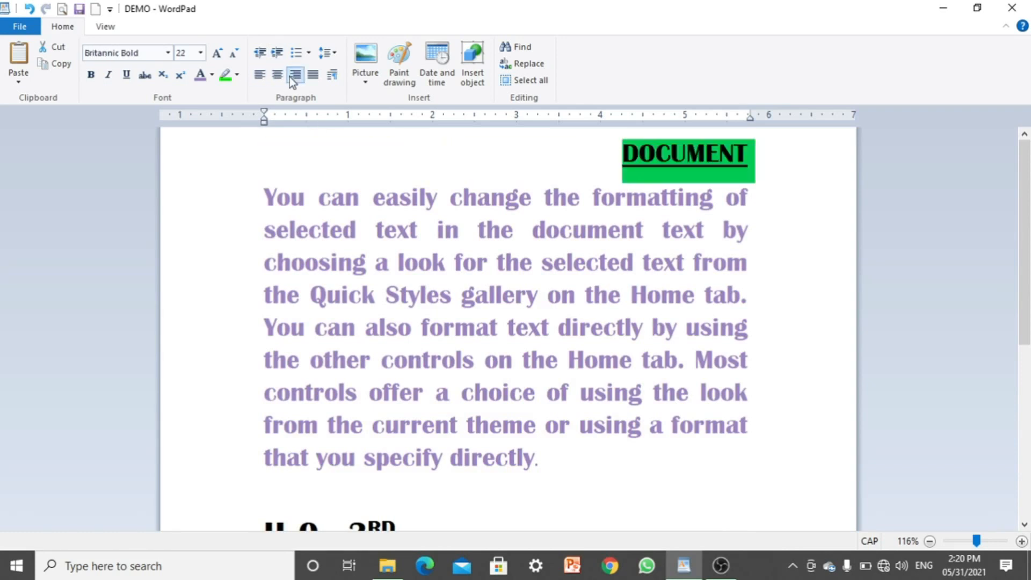
pyautogui.click(277, 77)
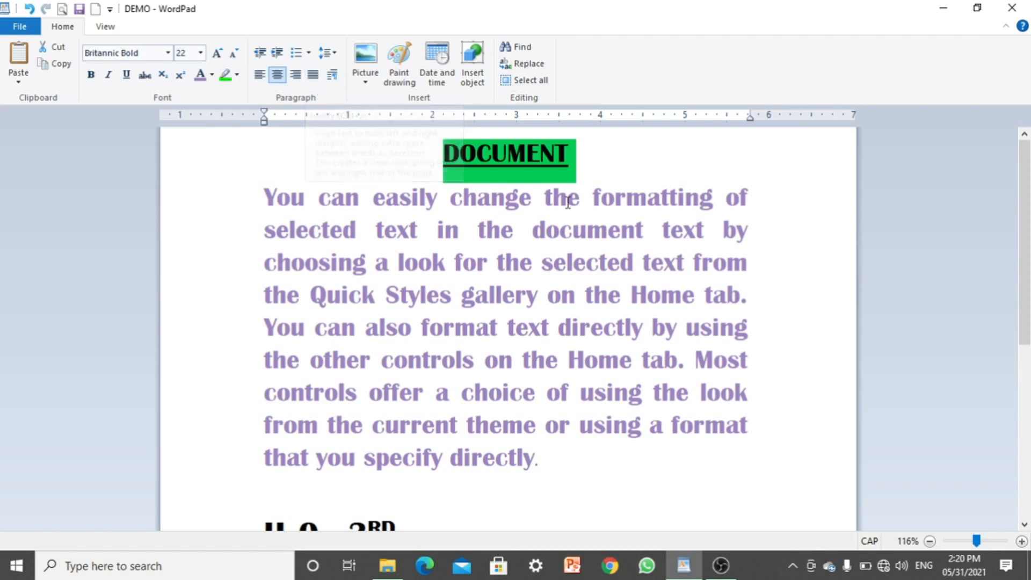
# Step: Justify the first numbered item, beginning "To change the overall look of your document"
pyautogui.click(1027, 459)
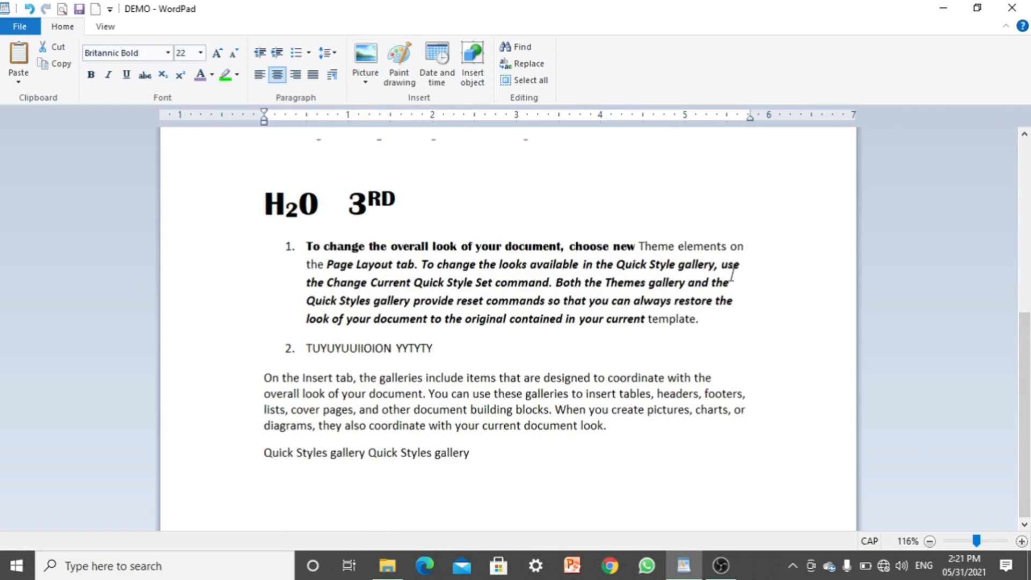
pyautogui.click(670, 224)
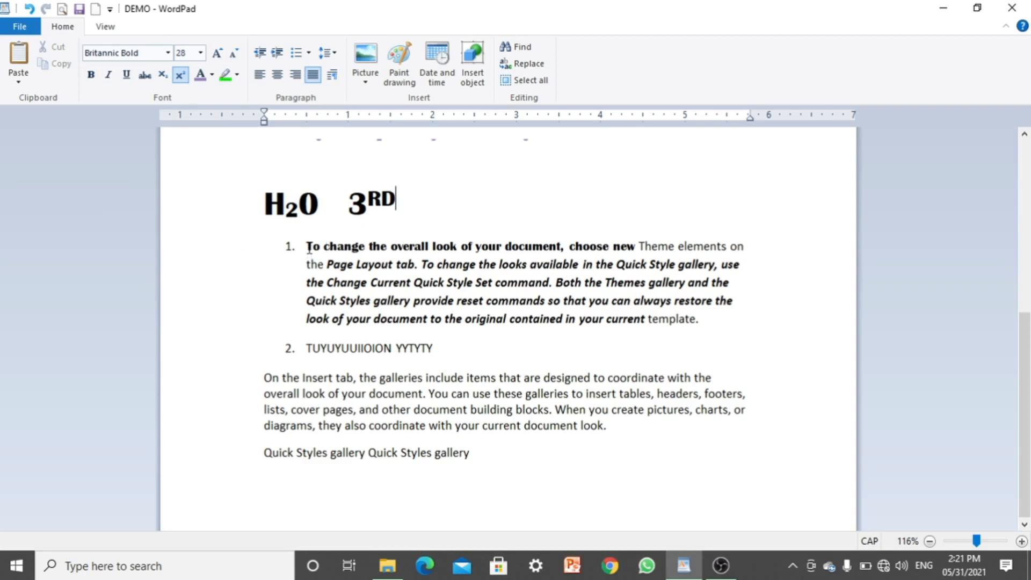
pyautogui.moveTo(304, 247); pyautogui.dragTo(743, 324)
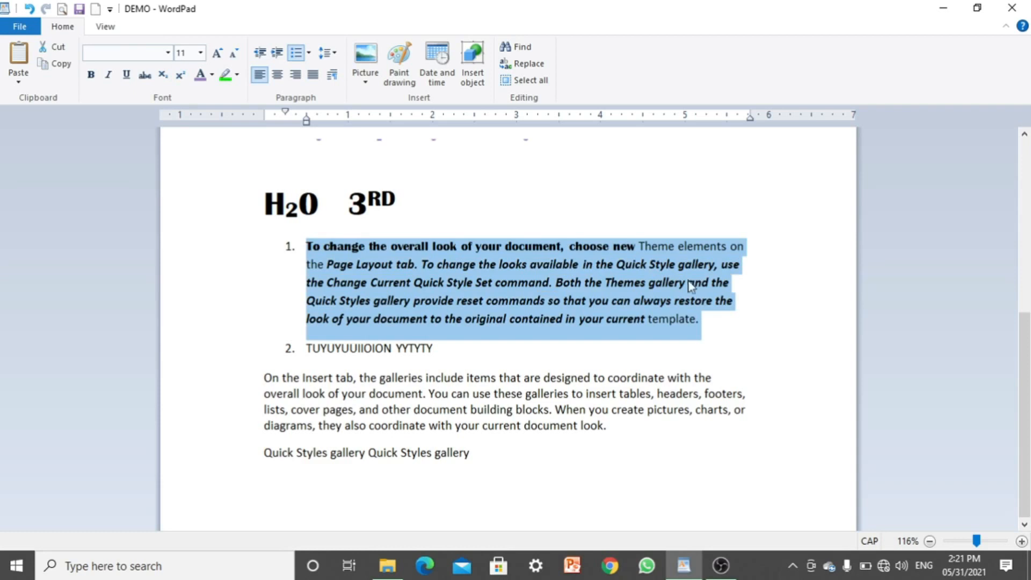
pyautogui.click(314, 75)
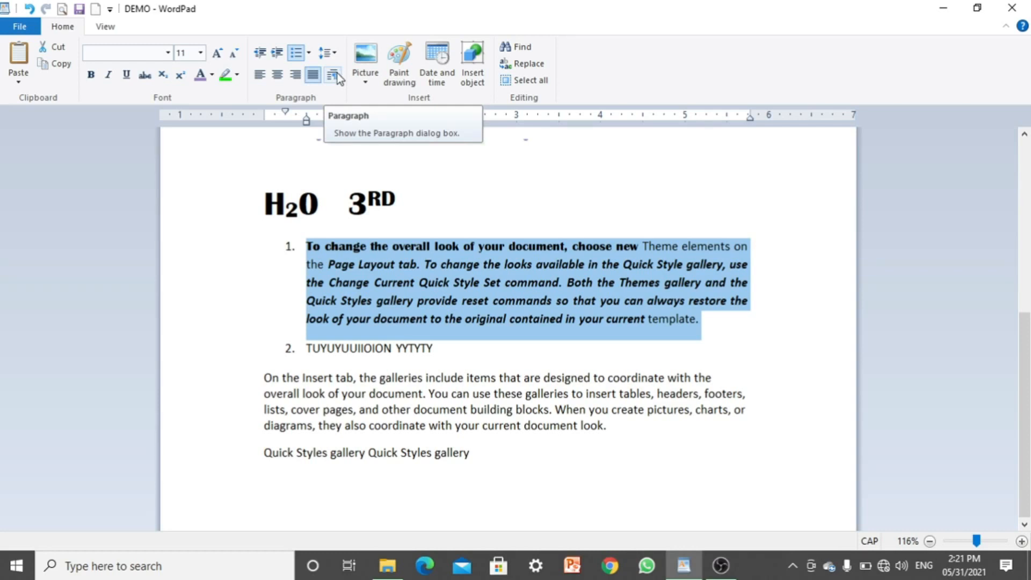
# Step: View the first numbered item's paragraph settings for indentation, spacing and alignment, close them without changes, and deselect the item
pyautogui.click(334, 75)
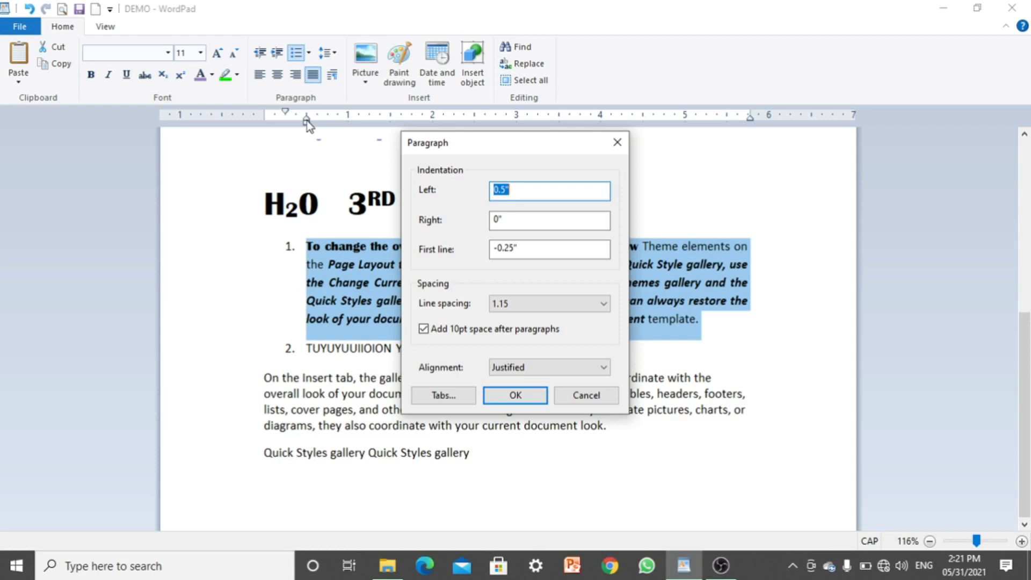
pyautogui.click(588, 394)
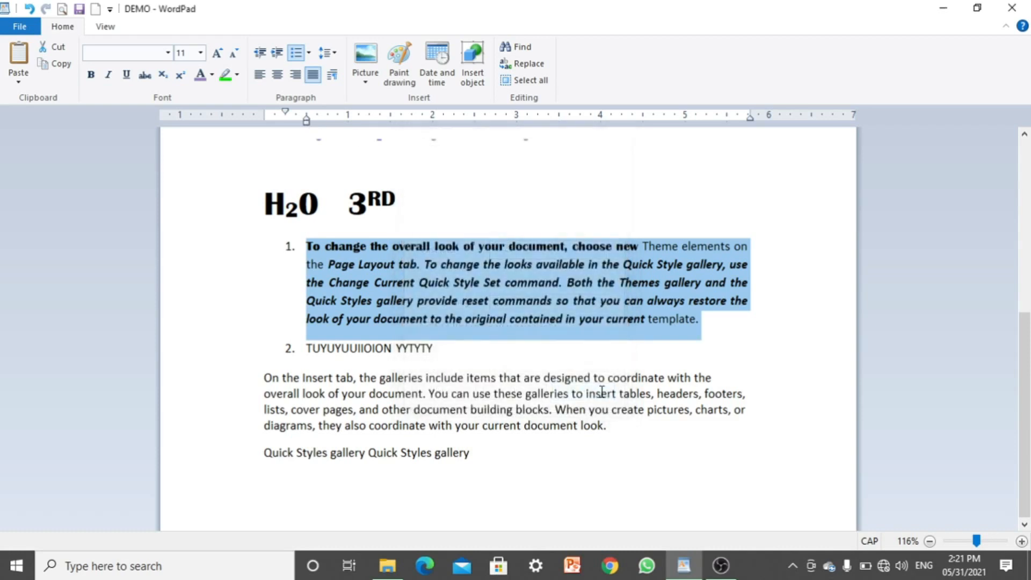
pyautogui.click(521, 455)
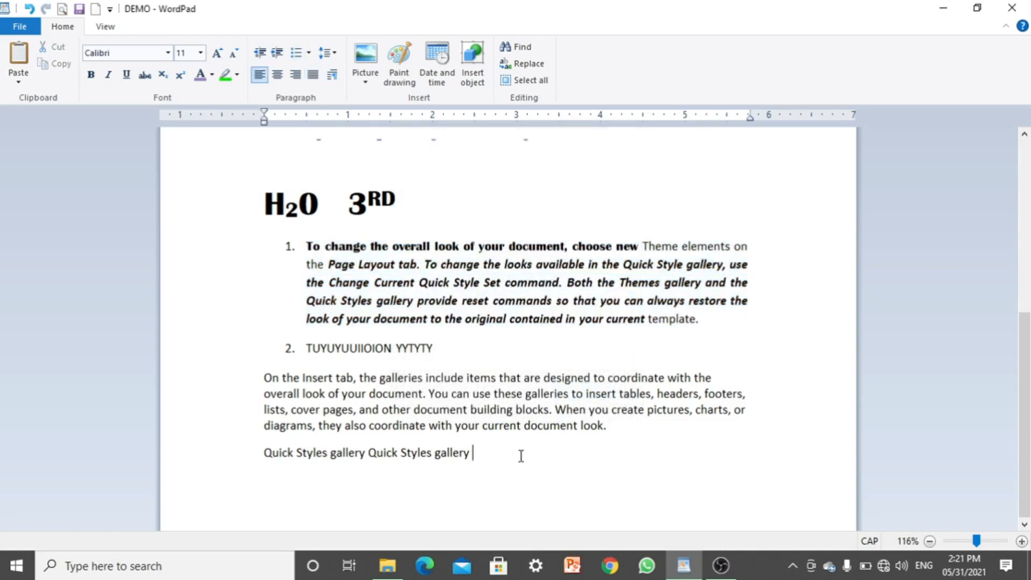
# Step: Try adding 1, 2 and 3 on separate lines below the final "Quick Styles gallery" line, and undo the additions
pyautogui.press('Return')
pyautogui.write('1')
pyautogui.press('Return')
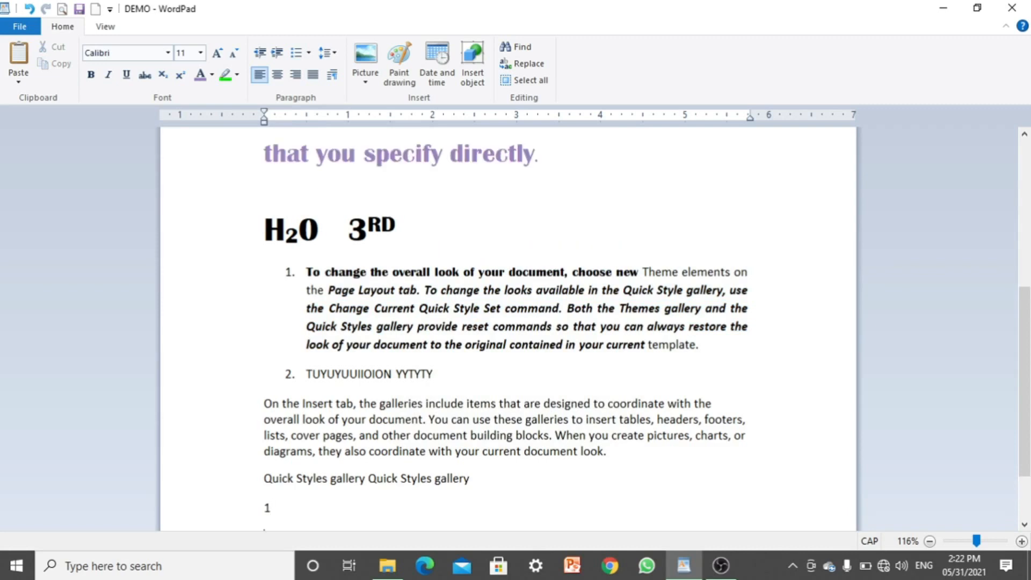
pyautogui.write('2')
pyautogui.press('Return')
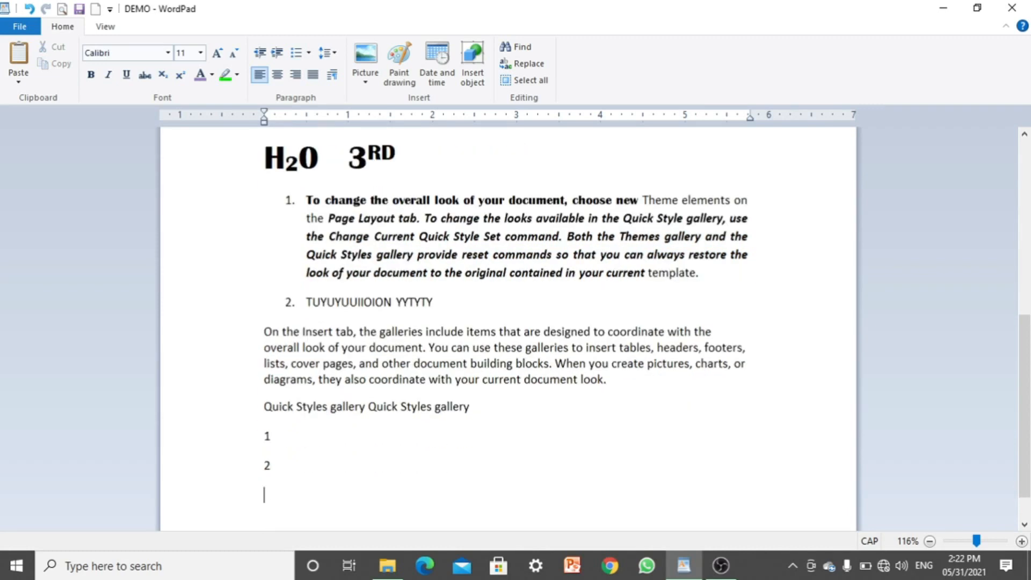
pyautogui.write('3')
pyautogui.click(411, 416)
pyautogui.hotkey('ctrl', 'z')
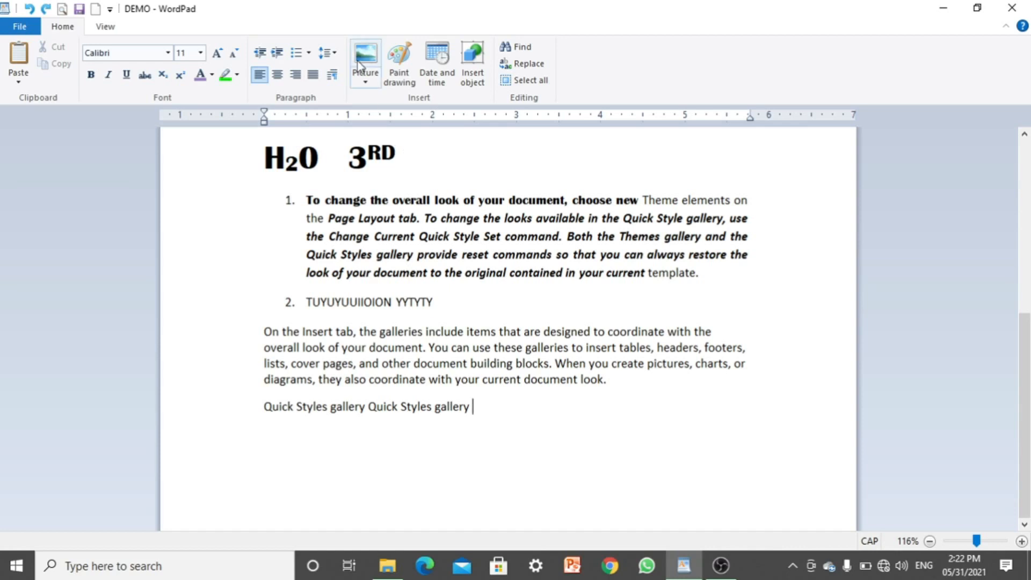
# Step: Set the final "Quick Styles gallery" paragraph's indentation to 5 inches left and 10 inches right
pyautogui.click(333, 75)
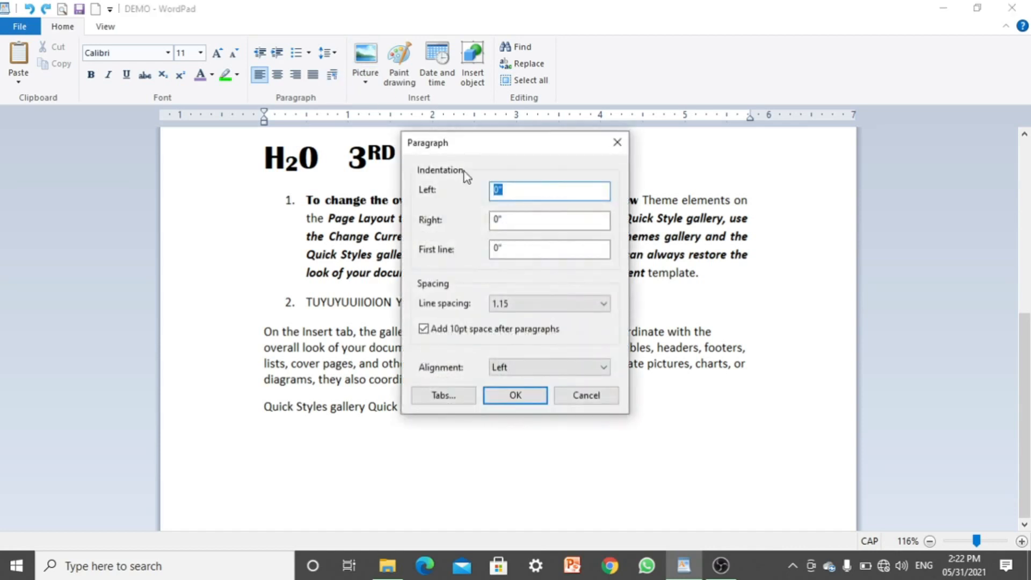
pyautogui.click(532, 194)
pyautogui.press('BackSpace')
pyautogui.press('BackSpace')
pyautogui.write('5')
pyautogui.click(546, 220)
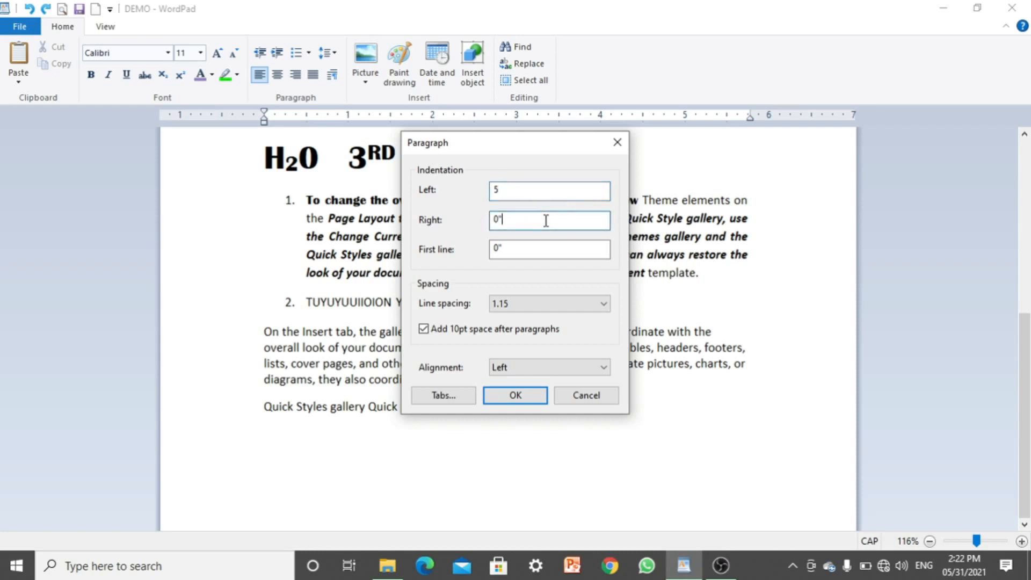
pyautogui.press('BackSpace')
pyautogui.press('BackSpace')
pyautogui.write('10')
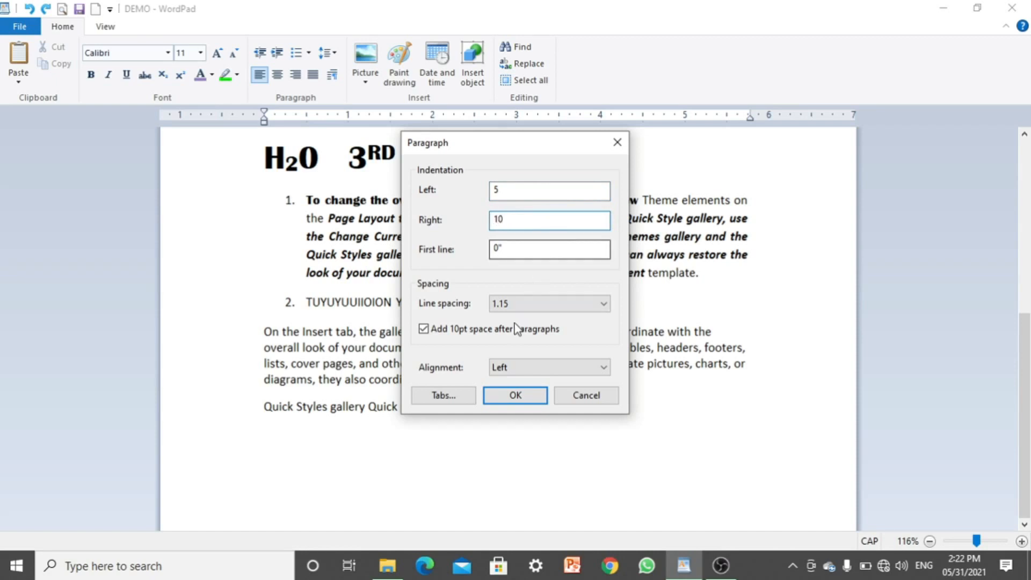
pyautogui.click(515, 395)
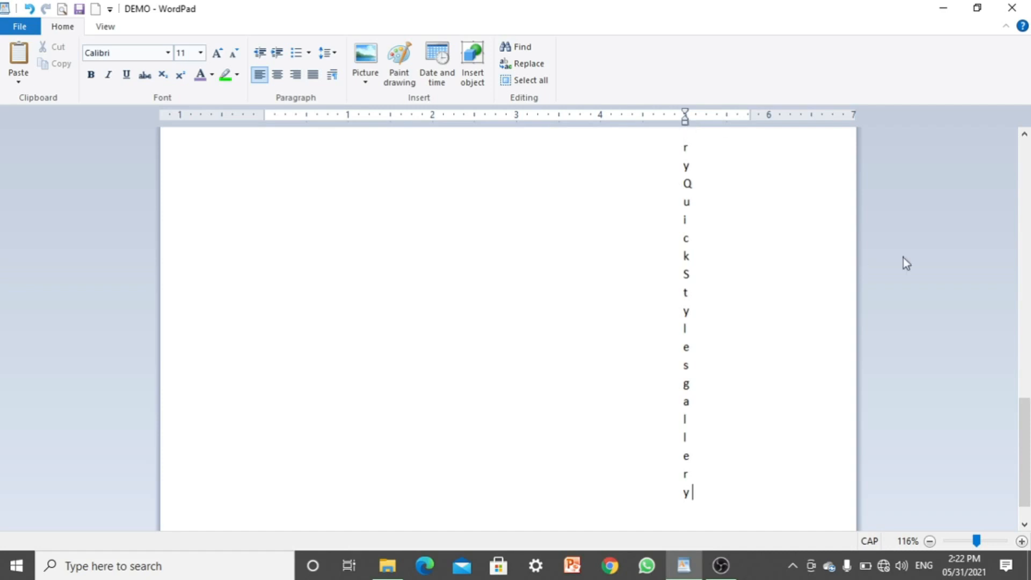
# Step: Examine how the indented "Quick Styles gallery" paragraph is laid out from its beginning to its end
pyautogui.click(1029, 307)
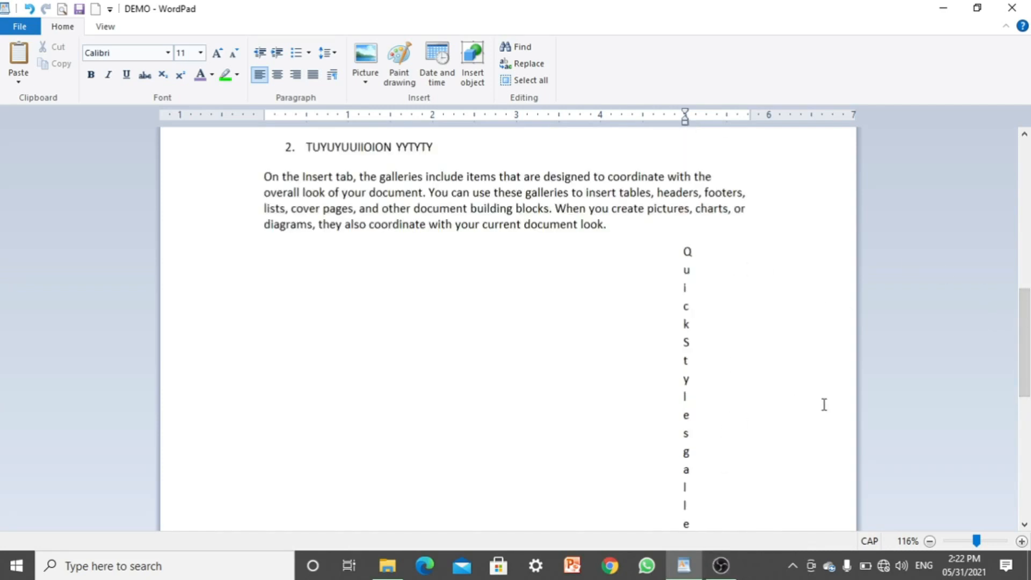
pyautogui.click(1025, 525)
pyautogui.click(1025, 525)
pyautogui.click(1024, 524)
pyautogui.click(1025, 524)
pyautogui.click(1025, 524)
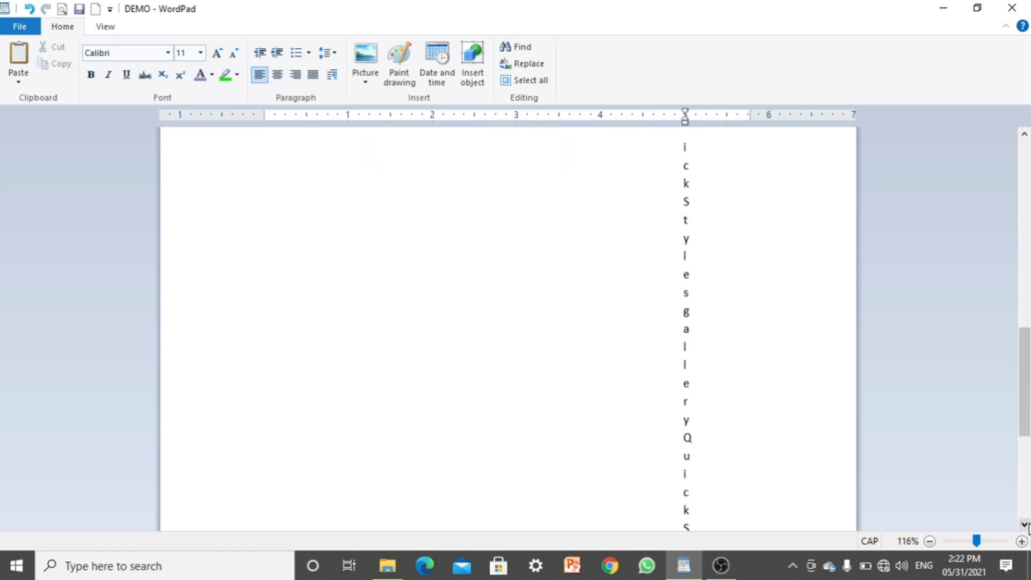
pyautogui.click(1025, 524)
pyautogui.click(1025, 524)
pyautogui.click(1025, 525)
pyautogui.click(1025, 525)
pyautogui.click(1025, 524)
pyautogui.click(1025, 525)
pyautogui.click(1025, 525)
pyautogui.click(1025, 524)
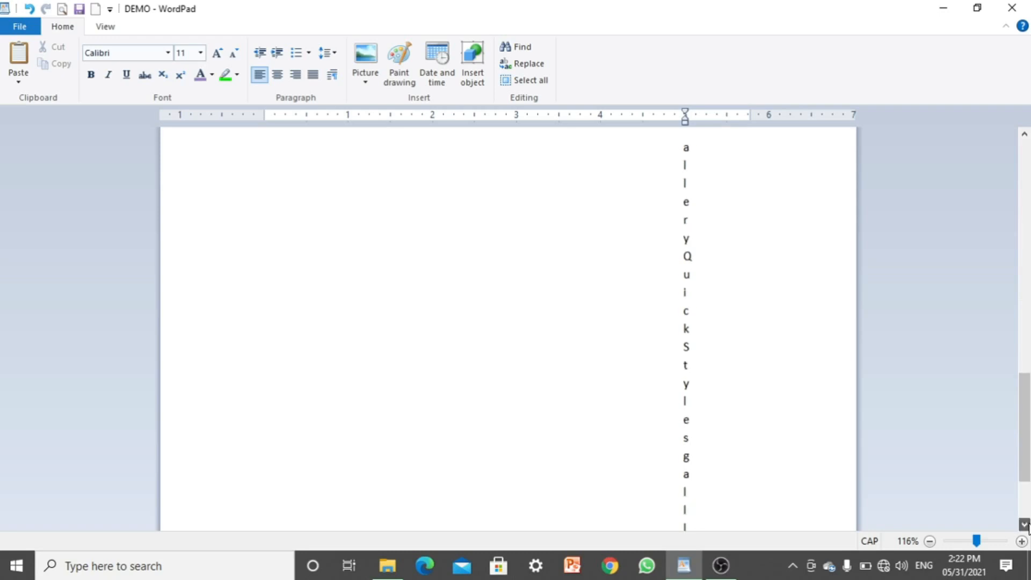
pyautogui.click(1025, 524)
pyautogui.click(1025, 524)
pyautogui.click(1025, 524)
pyautogui.click(1025, 525)
pyautogui.click(1025, 524)
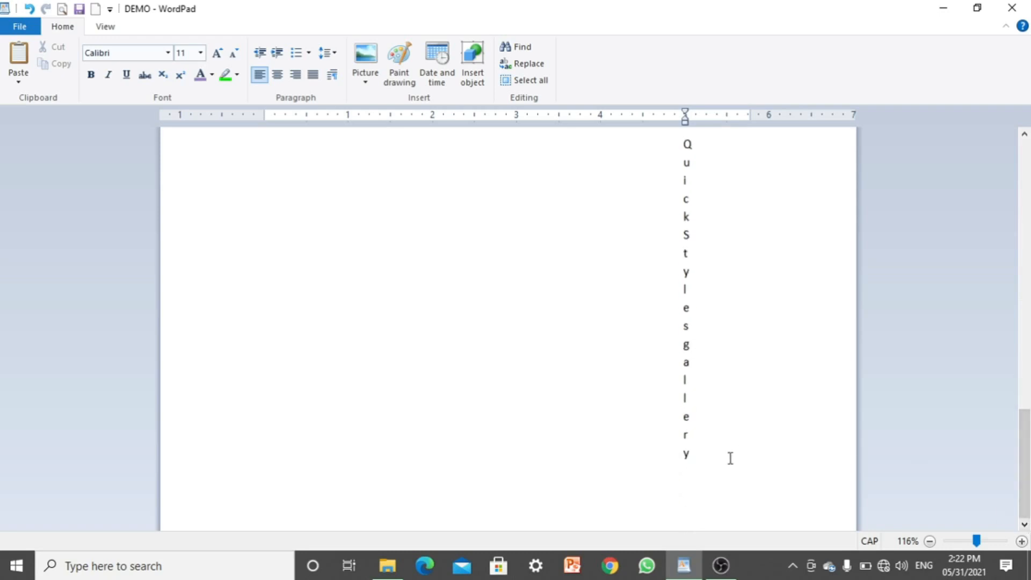
# Step: Add a new paragraph with the digits 1 to 9 below the indented "Quick Styles gallery" text
pyautogui.press('Return')
pyautogui.write('1')
pyautogui.press('Return')
pyautogui.write('2')
pyautogui.press('Return')
pyautogui.write('3')
pyautogui.press('Return')
pyautogui.write('4')
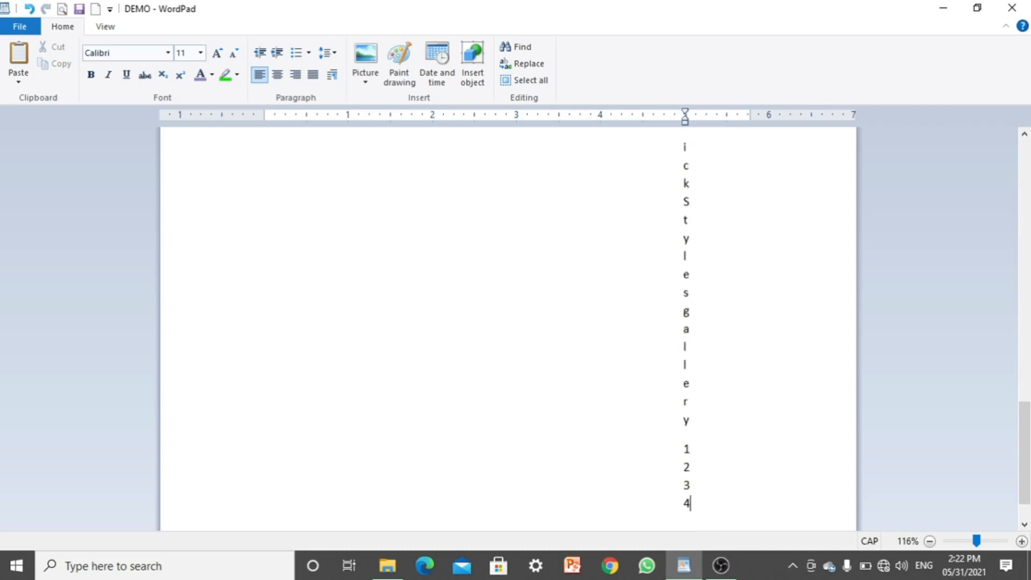
pyautogui.press('Return')
pyautogui.write('5')
pyautogui.press('Return')
pyautogui.write('6')
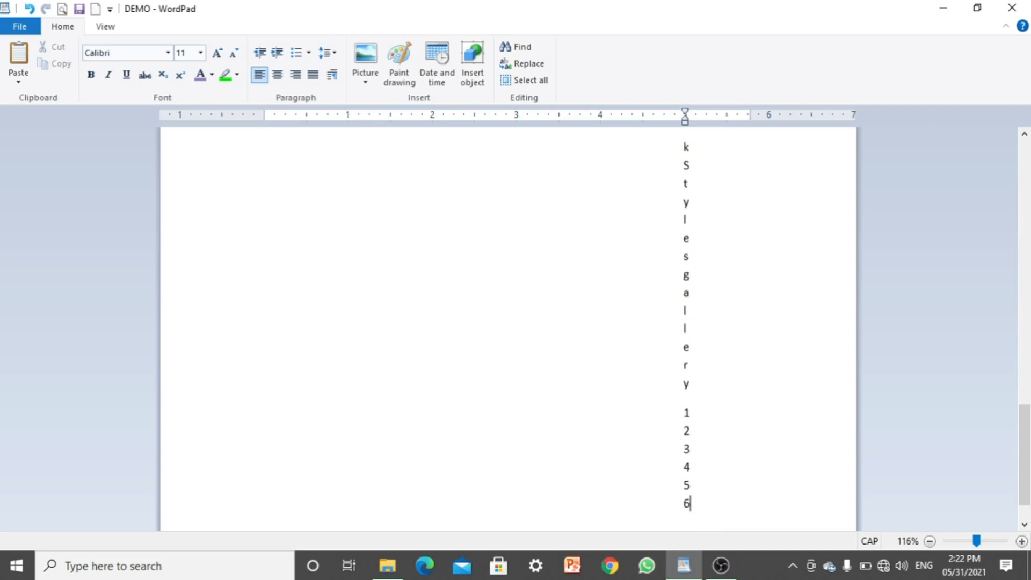
pyautogui.press('Return')
pyautogui.write('7')
pyautogui.press('Return')
pyautogui.write('8')
pyautogui.press('Return')
pyautogui.write('9')
pyautogui.press('Return')
pyautogui.write('0')
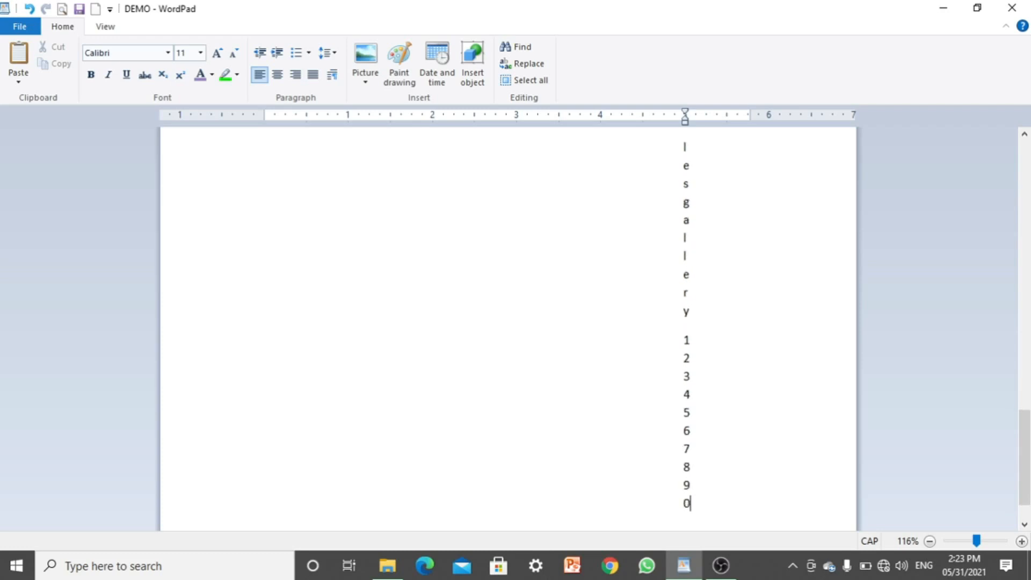
pyautogui.press('BackSpace')
pyautogui.press('BackSpace')
# Step: Set the digits paragraph's indentation to 0.5 inch left and 0 right
pyautogui.click(334, 80)
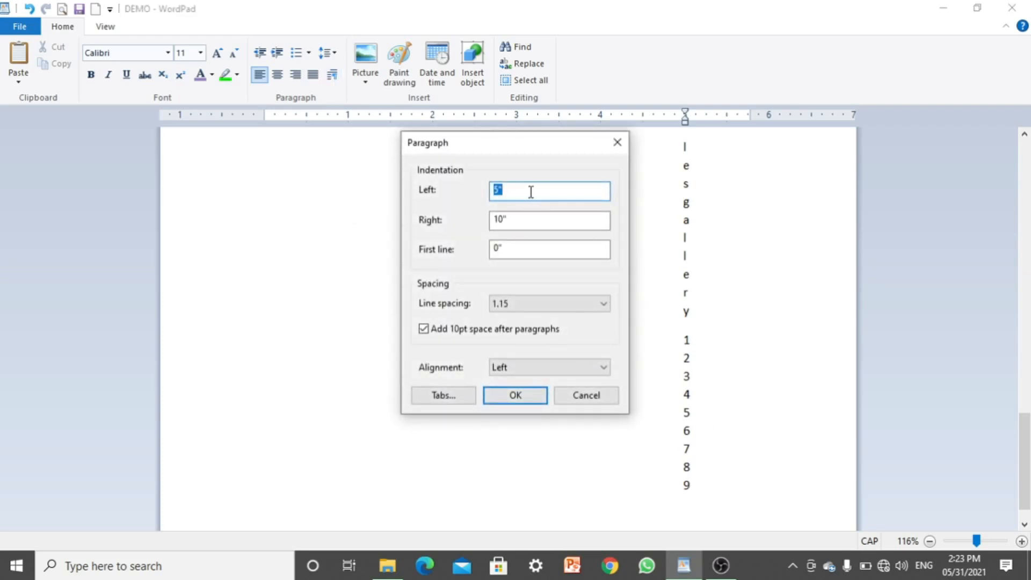
pyautogui.write('0')
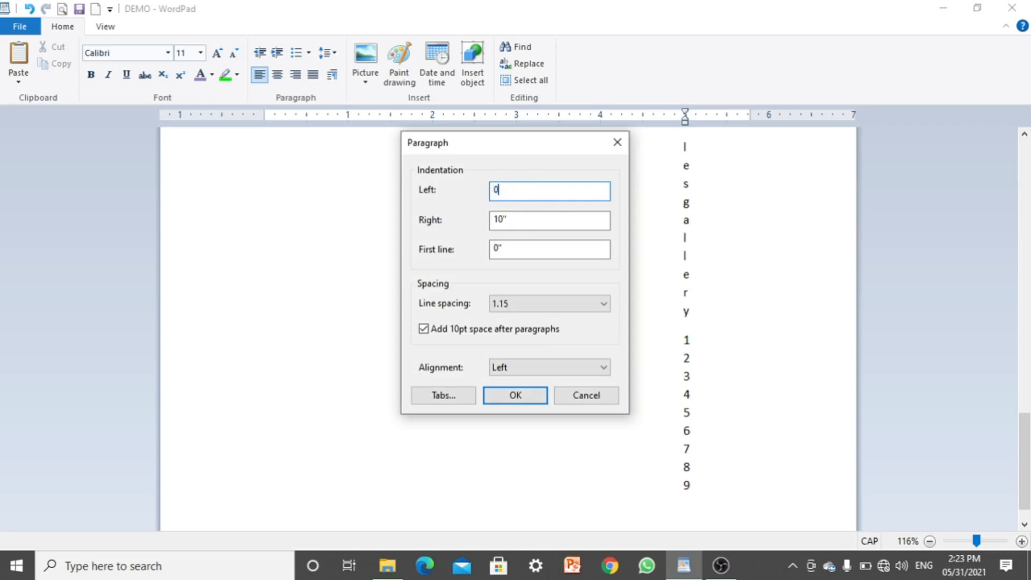
pyautogui.click(510, 221)
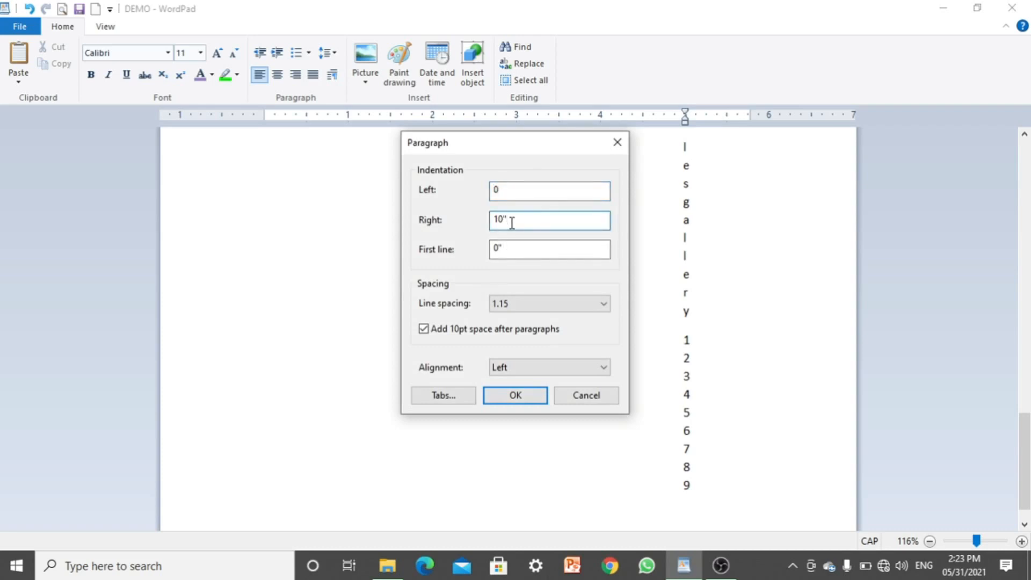
pyautogui.press('BackSpace')
pyautogui.press('BackSpace')
pyautogui.press('BackSpace')
pyautogui.write('0')
pyautogui.click(513, 192)
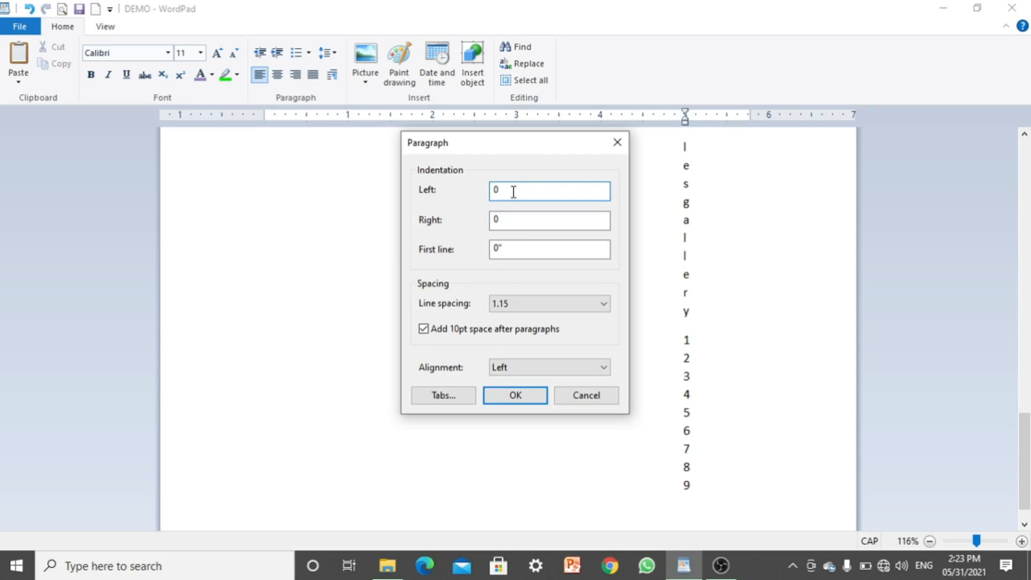
pyautogui.write('.5')
pyautogui.click(529, 395)
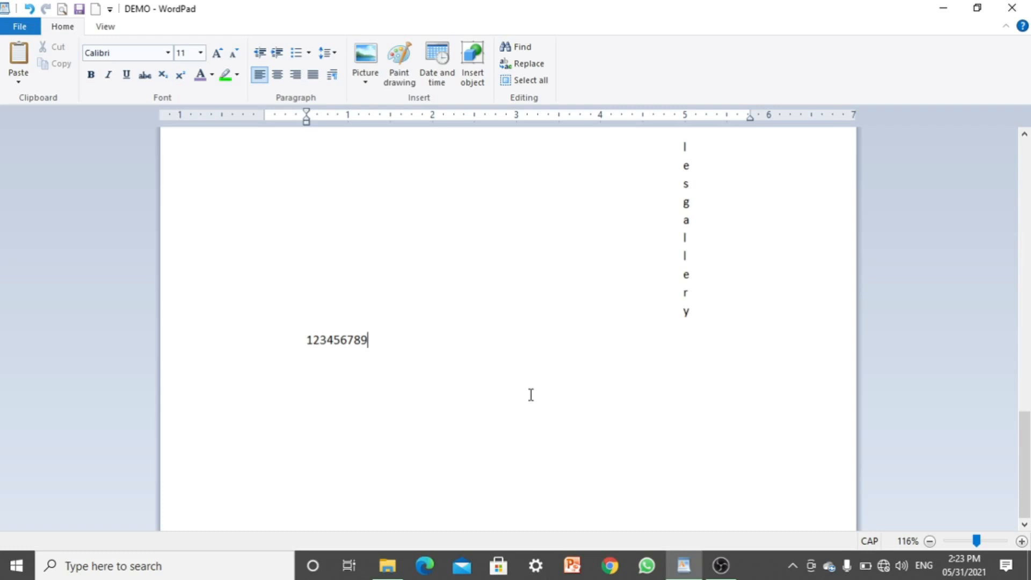
# Step: Close the DEMO document without saving the changes
pyautogui.hotkey('alt', 'F4')
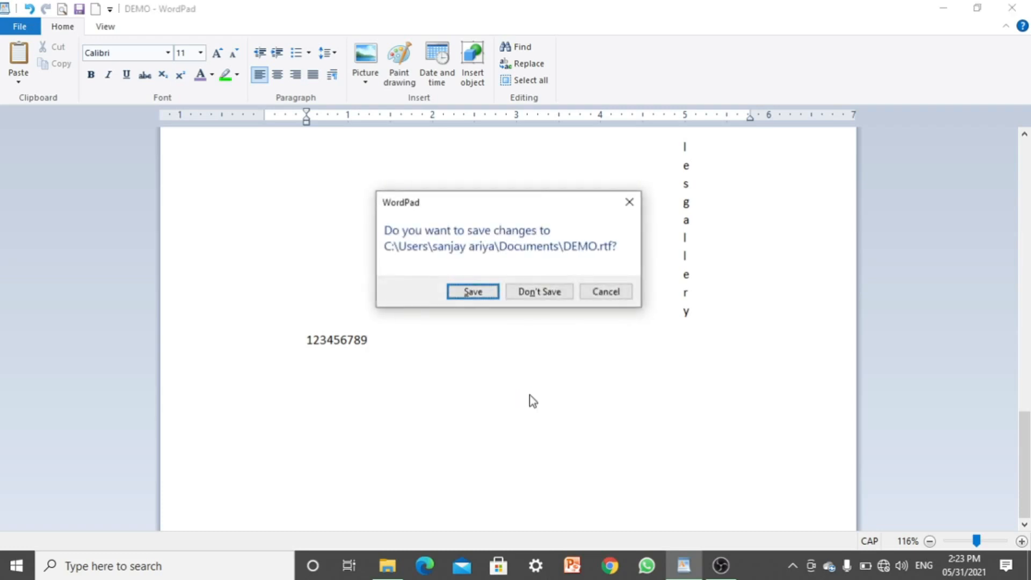
pyautogui.click(548, 291)
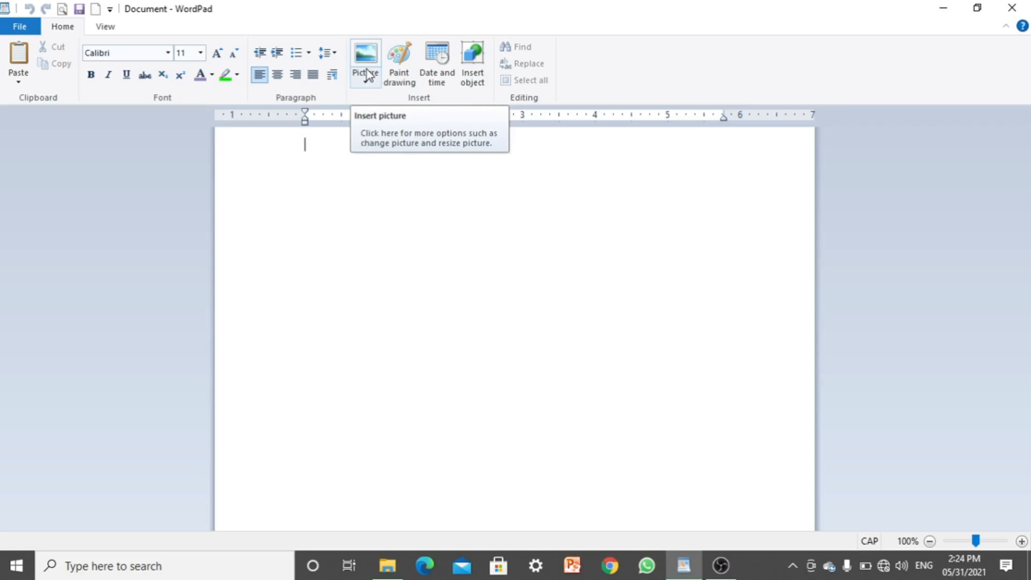
# Step: Fill the blank document with a six-line paragraph that repeats the phrase "Quick Styles gallery"
pyautogui.write('Quick Styles gallery')
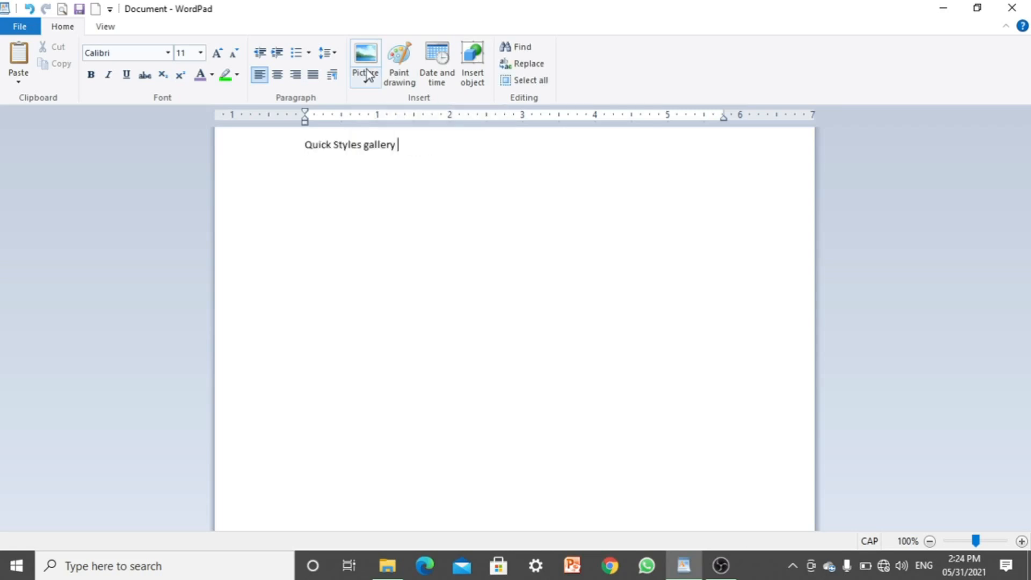
pyautogui.hotkey('ctrl', 'v')
pyautogui.hotkey('ctrl', 'v')
pyautogui.hotkey('ctrl', 'v')
pyautogui.hotkey('ctrl', 'v')
pyautogui.hotkey('ctrl', 'v')
pyautogui.hotkey('ctrl', 'v')
pyautogui.hotkey('ctrl', 'v')
pyautogui.hotkey('ctrl', 'v')
pyautogui.hotkey('ctrl', 'v')
pyautogui.hotkey('ctrl', 'v')
pyautogui.hotkey('ctrl', 'v')
pyautogui.hotkey('ctrl', 'v')
pyautogui.hotkey('ctrl', 'v')
pyautogui.hotkey('ctrl', 'v')
pyautogui.hotkey('ctrl', 'v')
pyautogui.hotkey('ctrl', 'v')
pyautogui.hotkey('ctrl', 'v')
pyautogui.hotkey('ctrl', 'v')
pyautogui.hotkey('ctrl', 'v')
pyautogui.hotkey('ctrl', 'v')
pyautogui.hotkey('ctrl', 'v')
pyautogui.hotkey('ctrl', 'v')
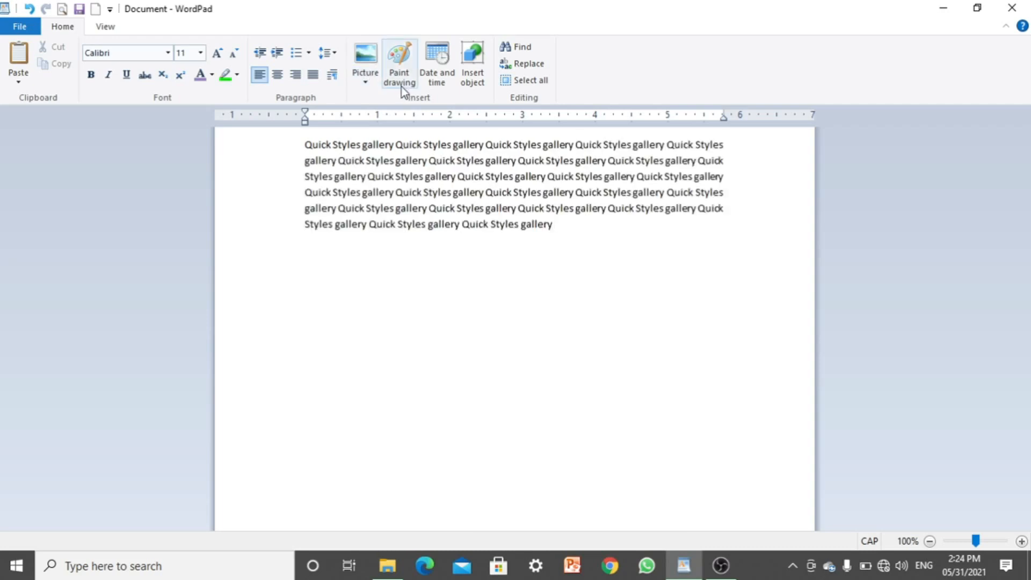
# Step: Add two blank lines above the paragraph and insert the AJGER picture from the Desktop folder there
pyautogui.click(305, 145)
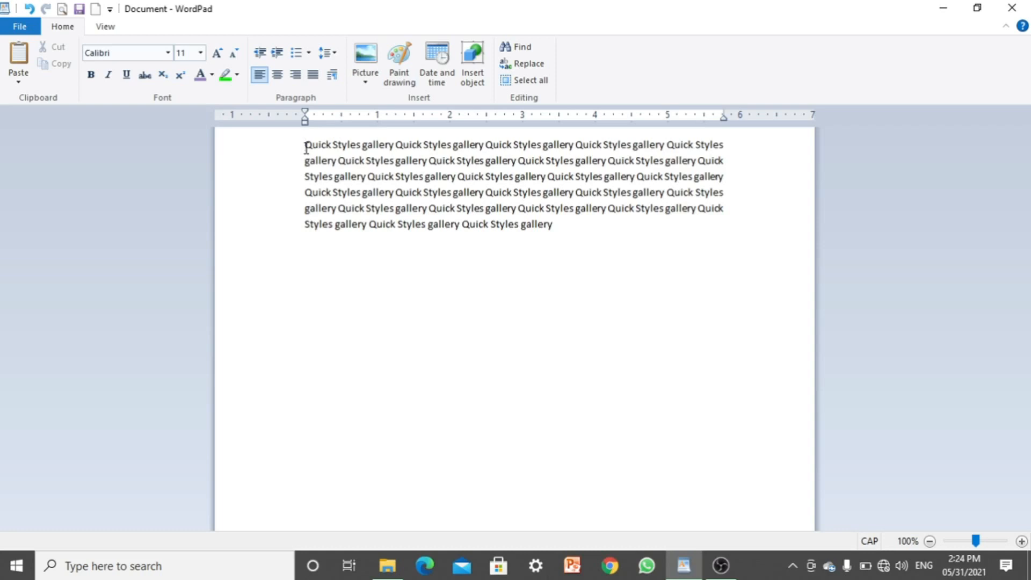
pyautogui.press('Return')
pyautogui.press('Return')
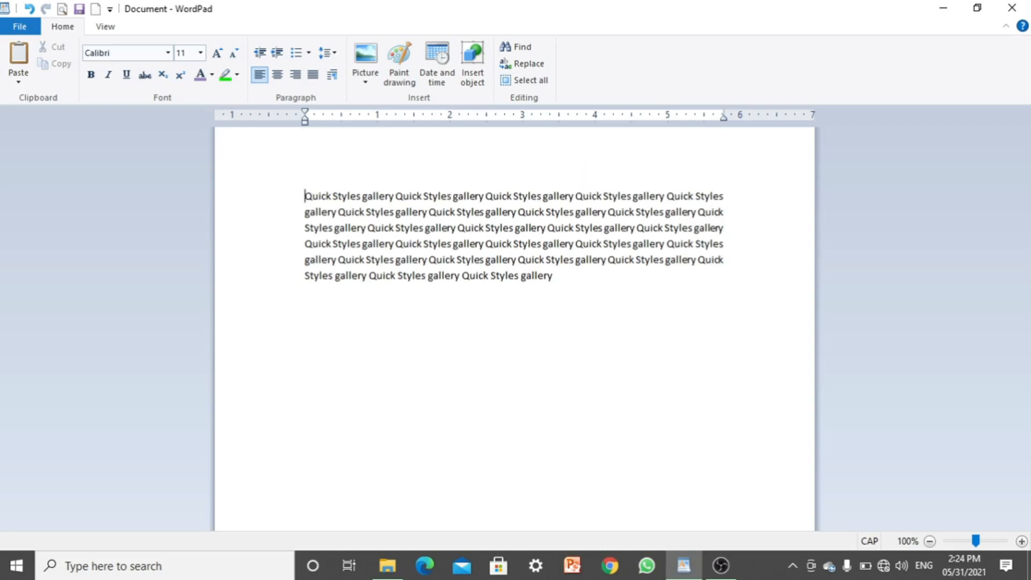
pyautogui.click(341, 174)
pyautogui.click(371, 65)
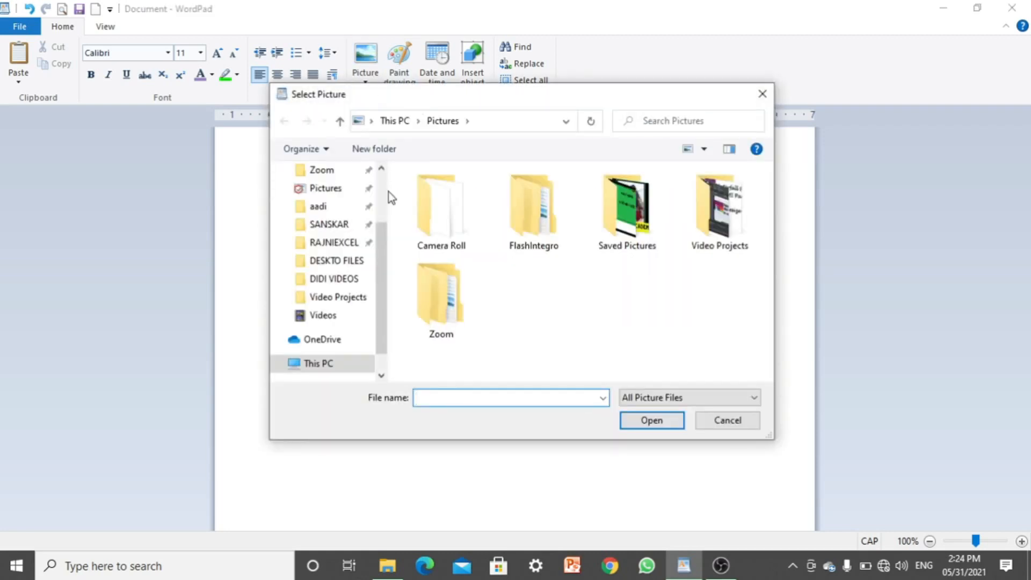
pyautogui.scroll(3, 384, 197)
pyautogui.click(355, 201)
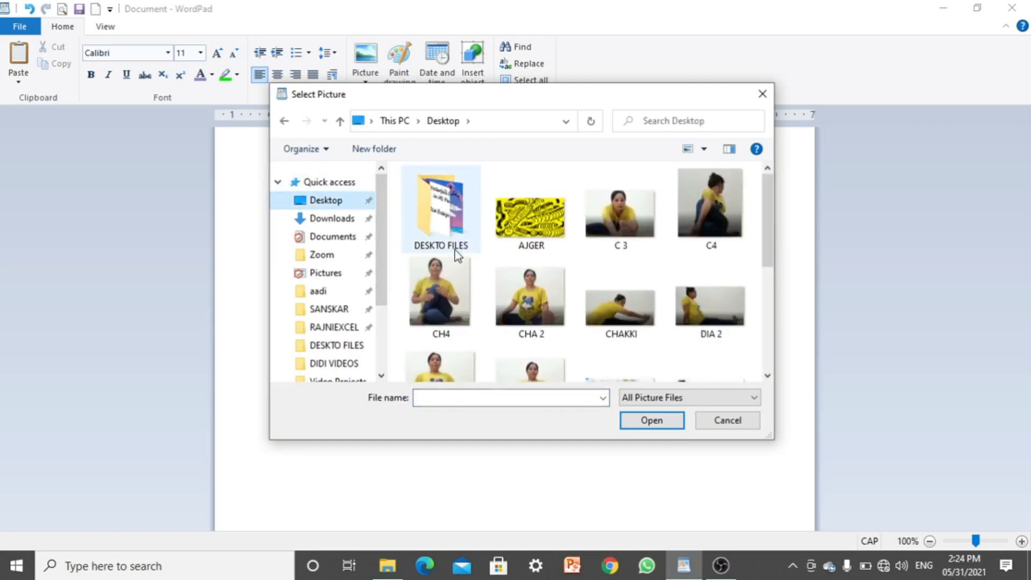
pyautogui.click(553, 221)
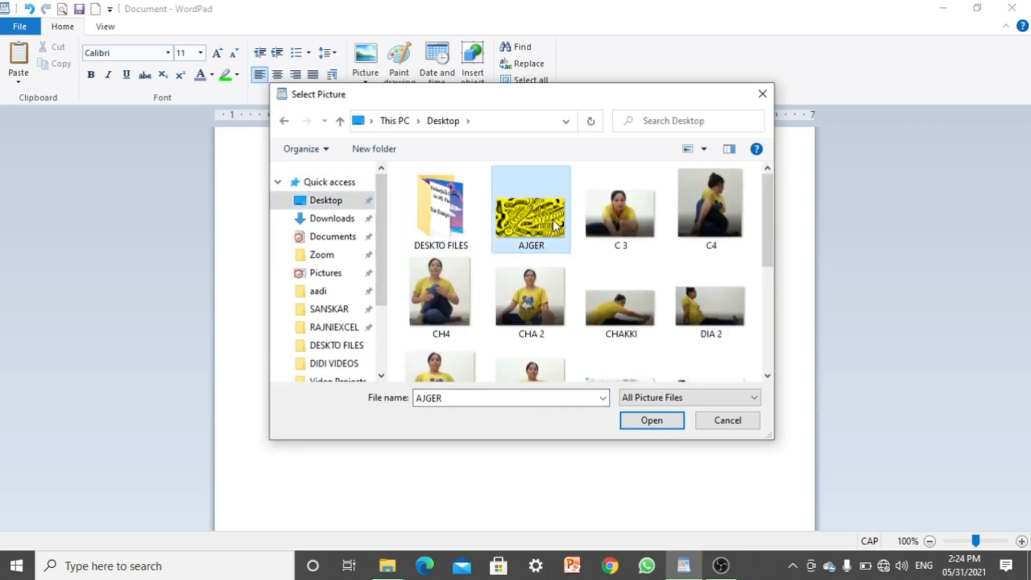
pyautogui.click(639, 421)
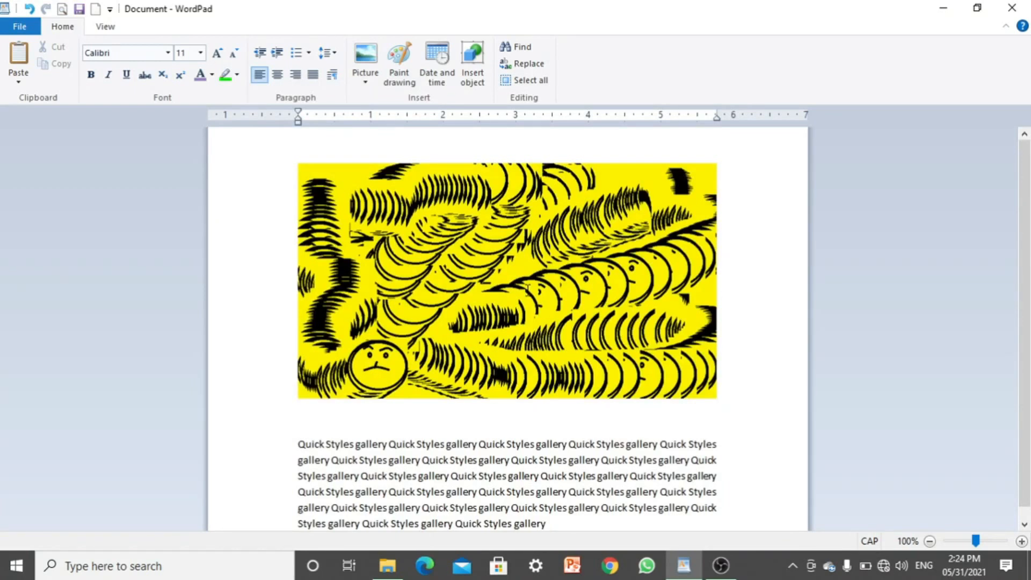
# Step: Shrink the AJGER picture to about 2 inches wide, and reduce its height slightly out of proportion
pyautogui.click(527, 290)
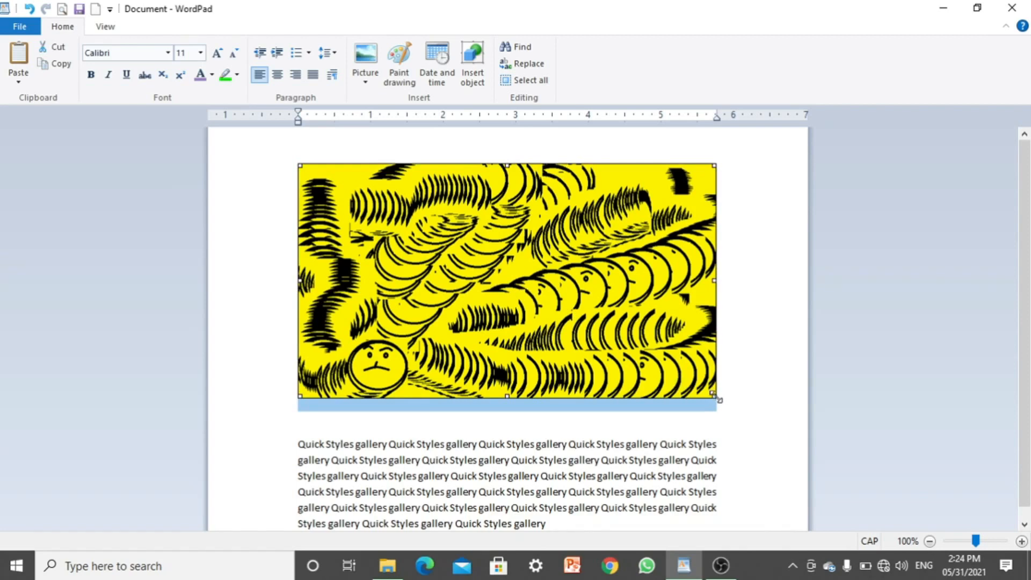
pyautogui.moveTo(719, 399); pyautogui.dragTo(520, 285)
pyautogui.moveTo(417, 257); pyautogui.dragTo(370, 235)
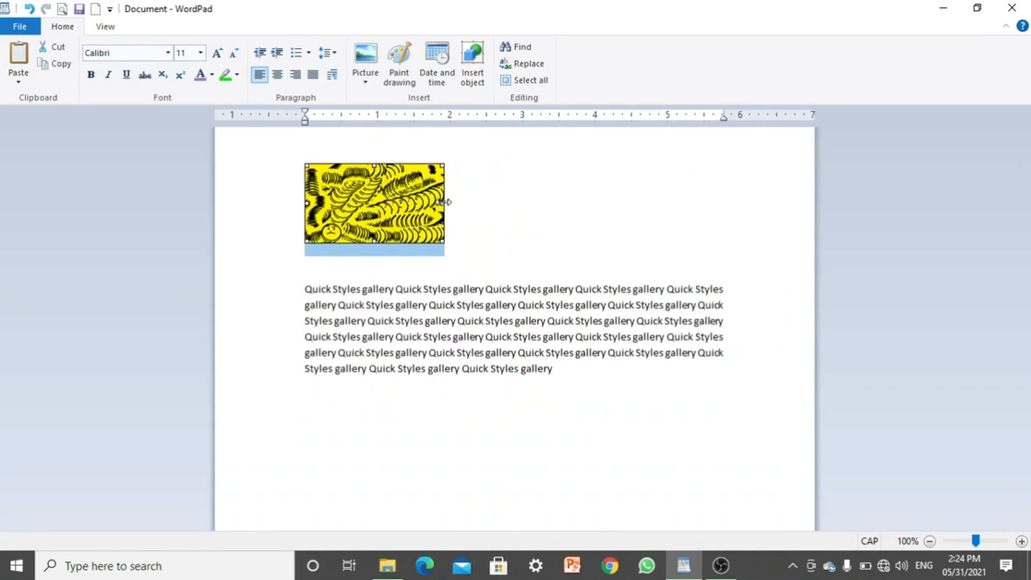
pyautogui.moveTo(444, 202); pyautogui.dragTo(453, 201)
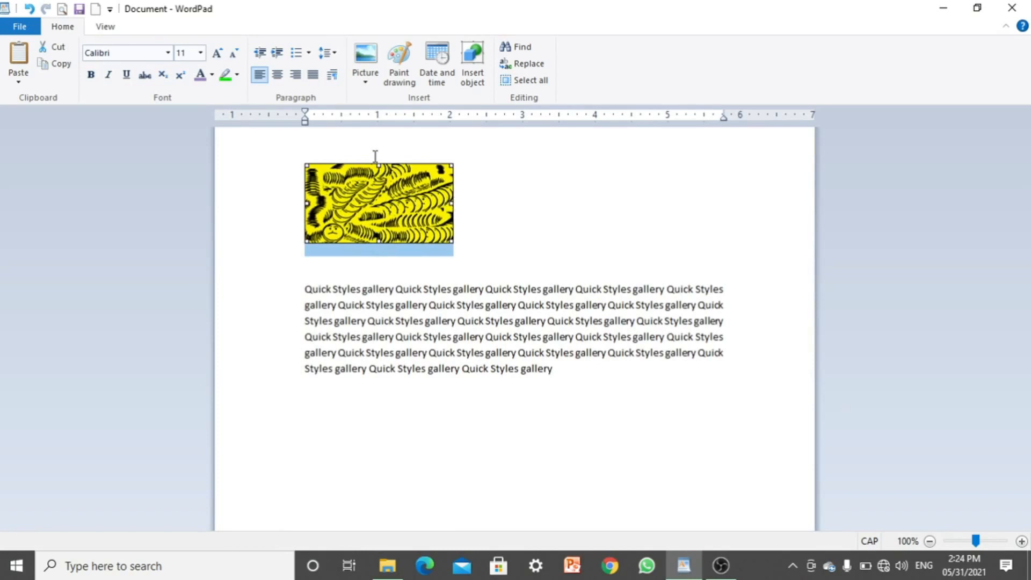
pyautogui.moveTo(378, 160); pyautogui.dragTo(378, 175)
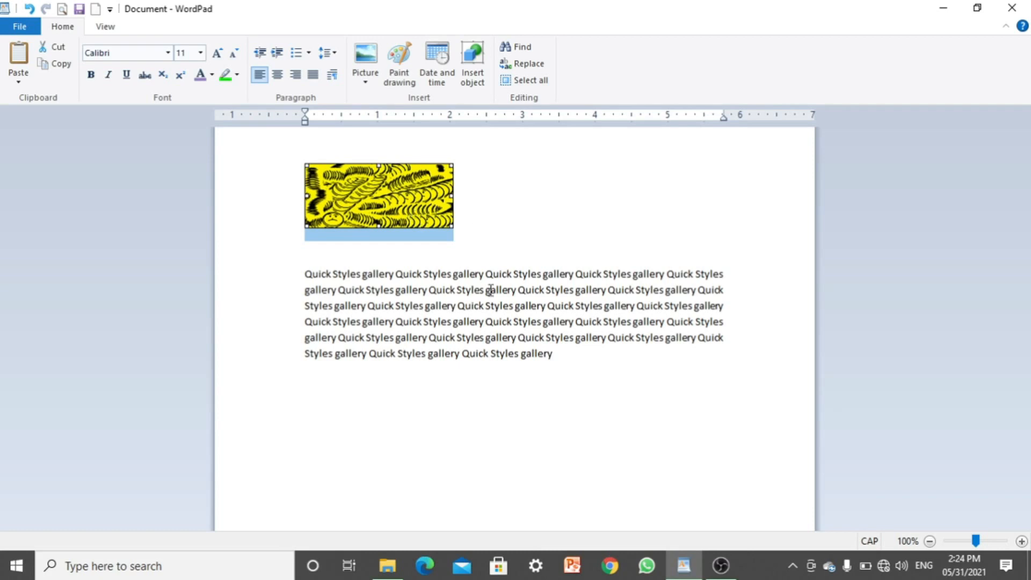
# Step: Start a Paint drawing on a new line below the paragraph and draw a circle about 156 × 146 px
pyautogui.click(558, 356)
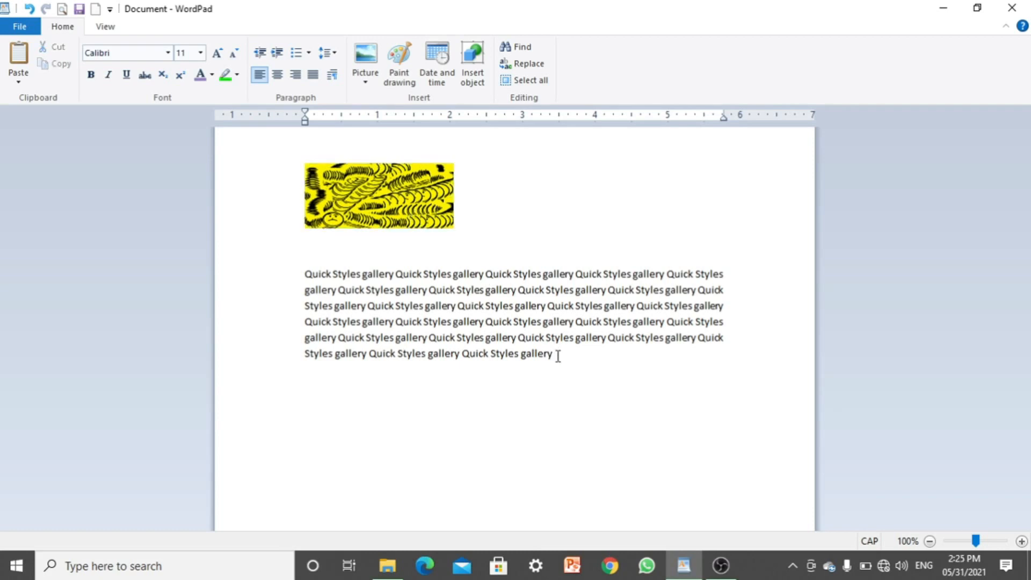
pyautogui.press('Return')
pyautogui.click(404, 77)
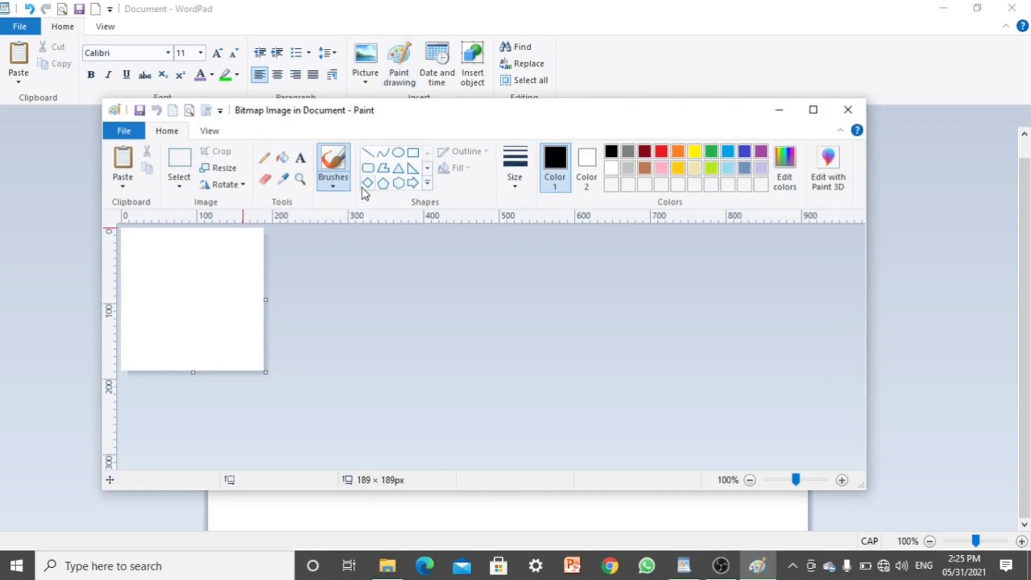
pyautogui.click(399, 155)
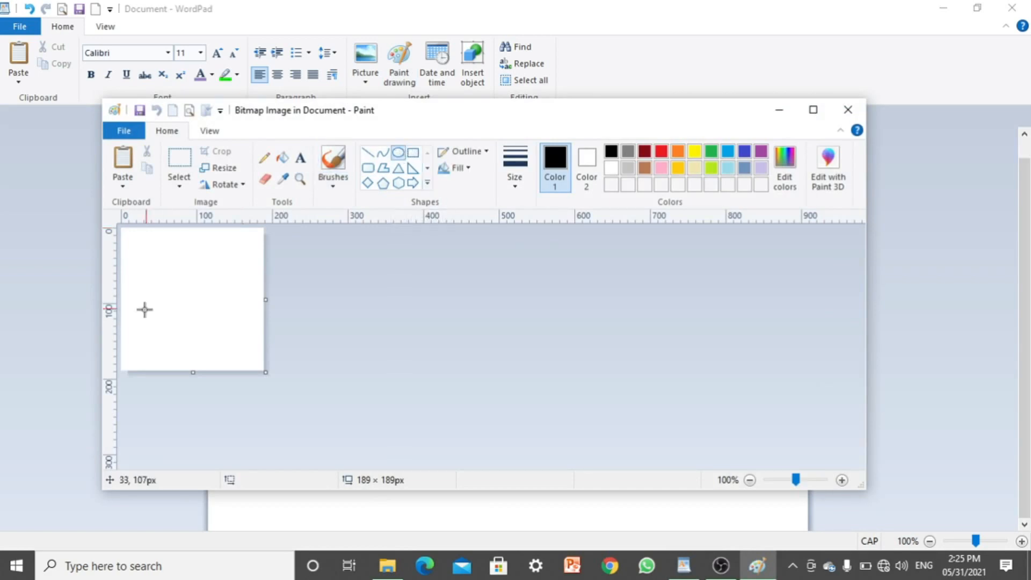
pyautogui.moveTo(137, 245); pyautogui.dragTo(255, 353)
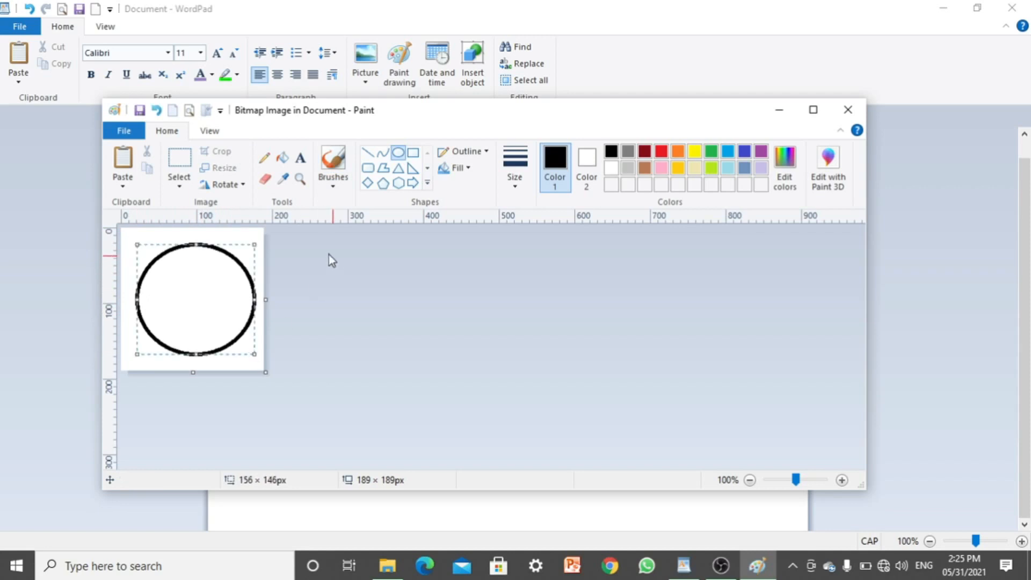
# Step: Complete the smiley with two circular eyes about 22 px wide and a curved mouth about 57 px wide, and return to the document
pyautogui.click(398, 156)
pyautogui.moveTo(208, 271); pyautogui.dragTo(225, 286)
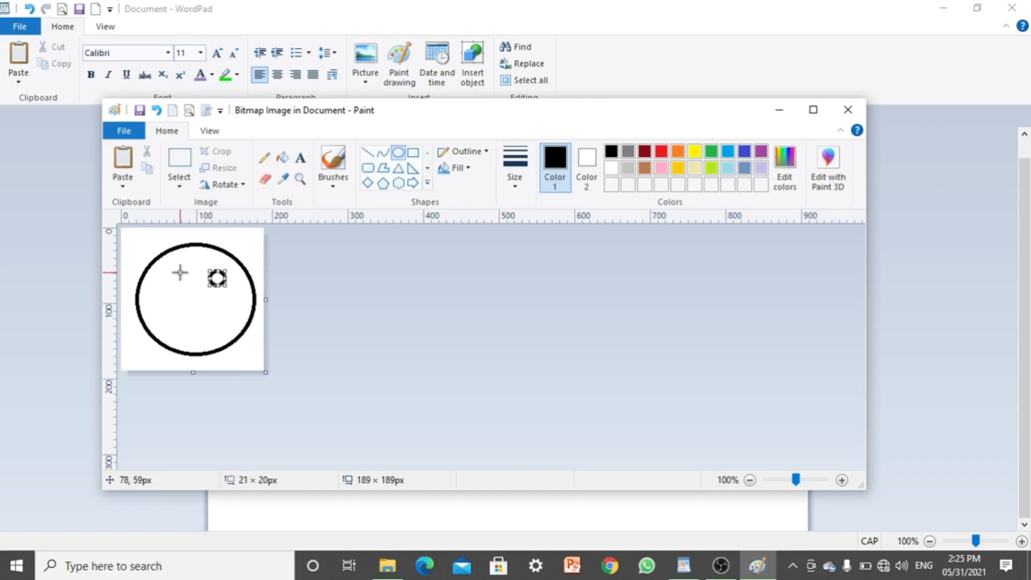
pyautogui.moveTo(169, 271); pyautogui.dragTo(190, 290)
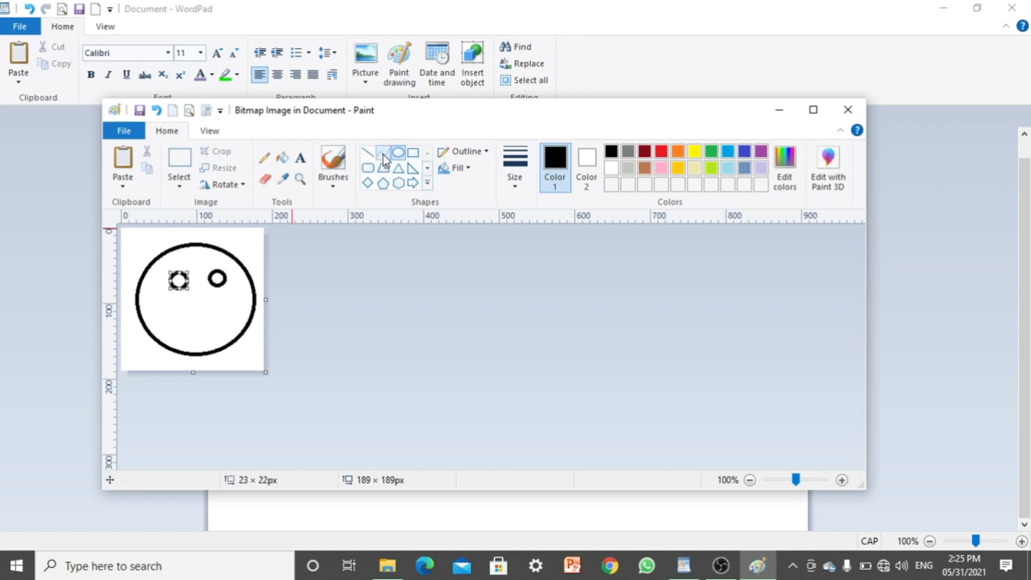
pyautogui.click(383, 153)
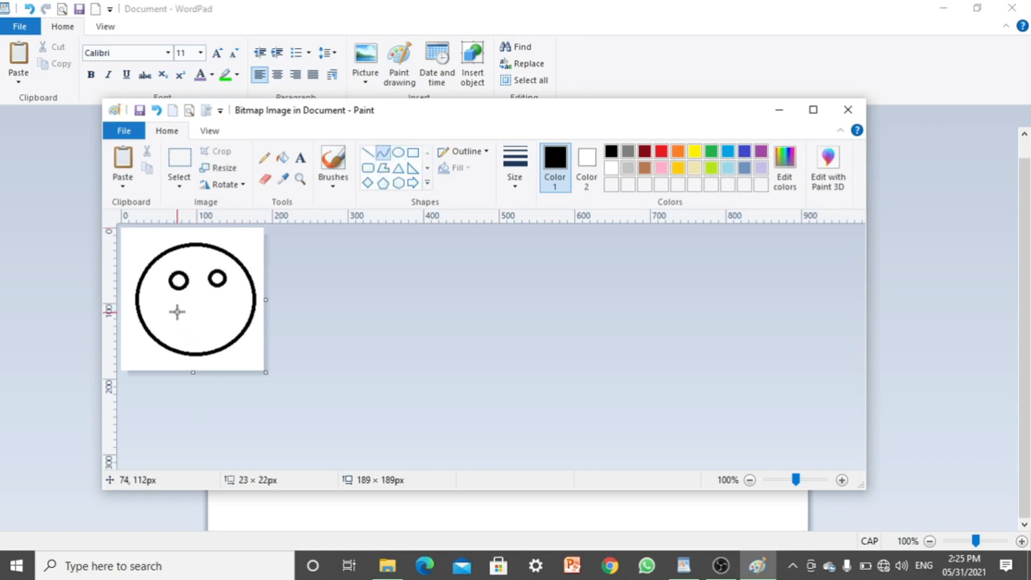
pyautogui.moveTo(176, 310); pyautogui.dragTo(198, 319)
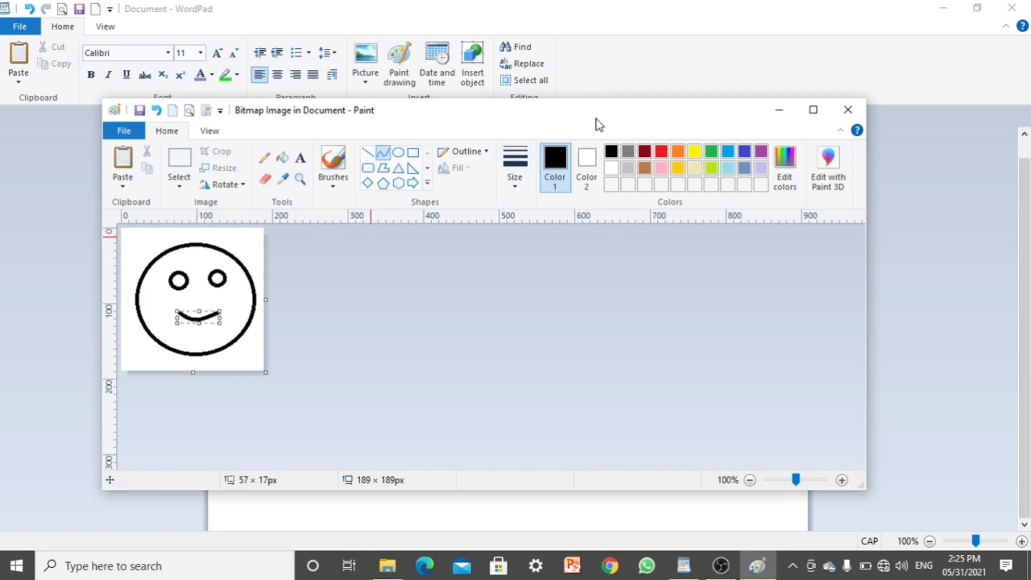
pyautogui.click(849, 110)
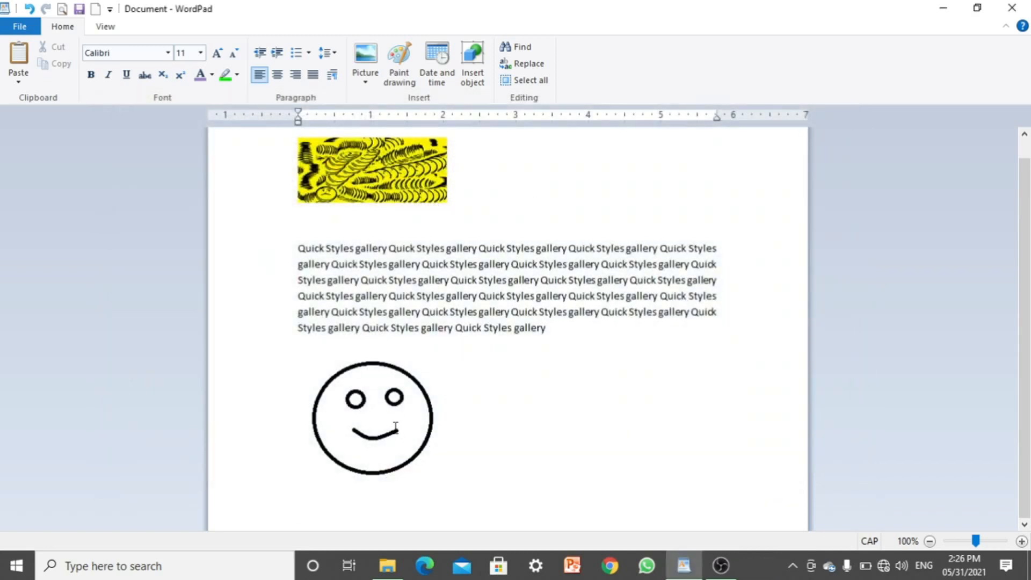
# Step: Shrink the smiley drawing to about 1 inch wide and place the cursor after it
pyautogui.click(395, 427)
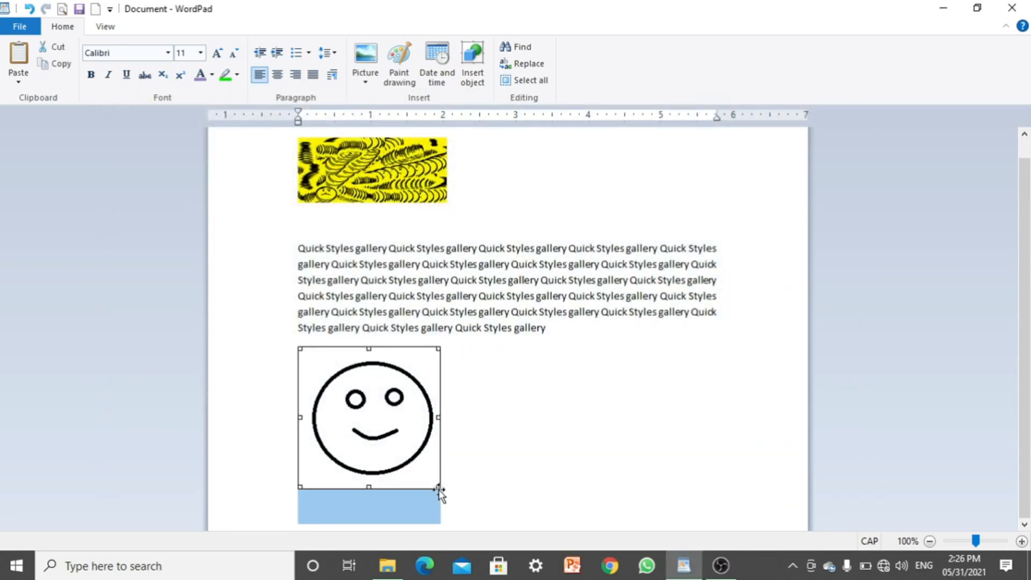
pyautogui.moveTo(440, 490); pyautogui.dragTo(362, 403)
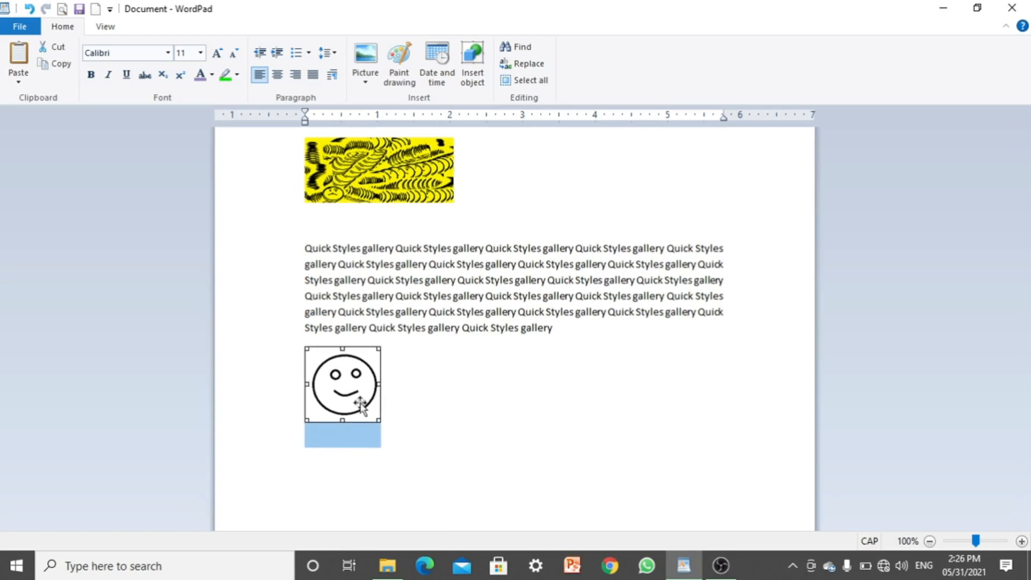
pyautogui.click(421, 404)
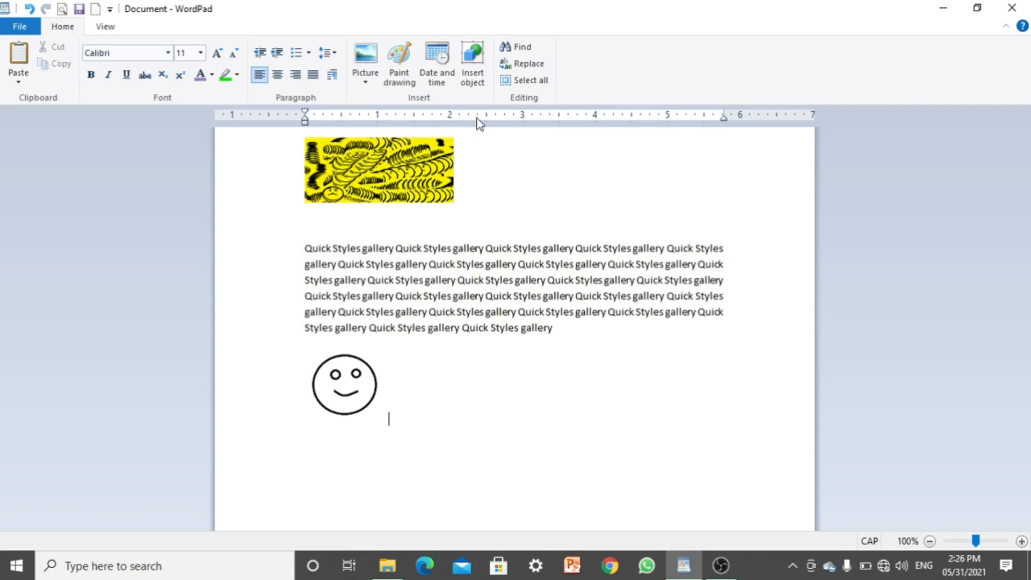
# Step: Insert a Paint drawing beside the smiley showing a slanted line crossing a horizontal one, with a short mark across their angle
pyautogui.click(397, 59)
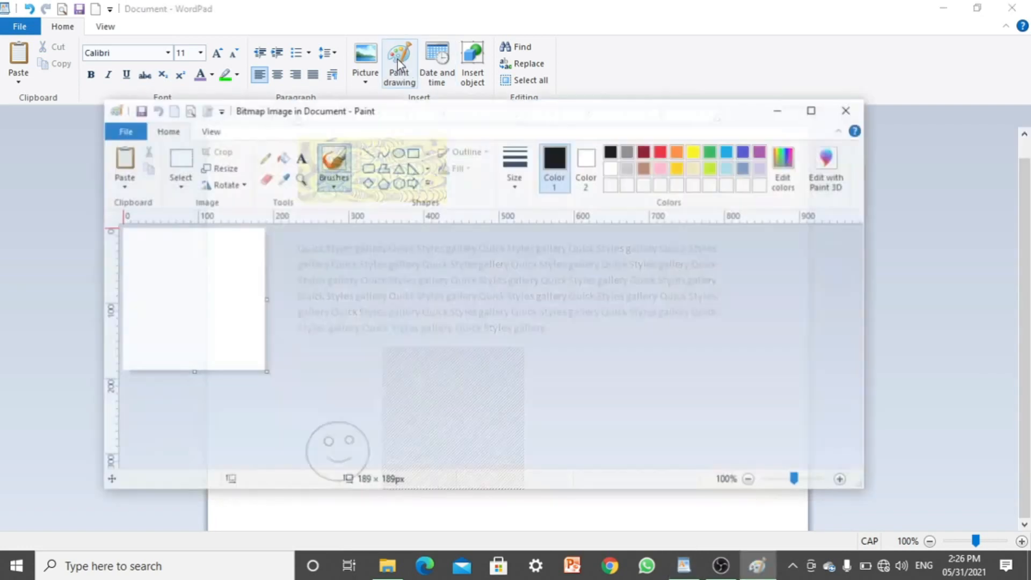
pyautogui.click(370, 159)
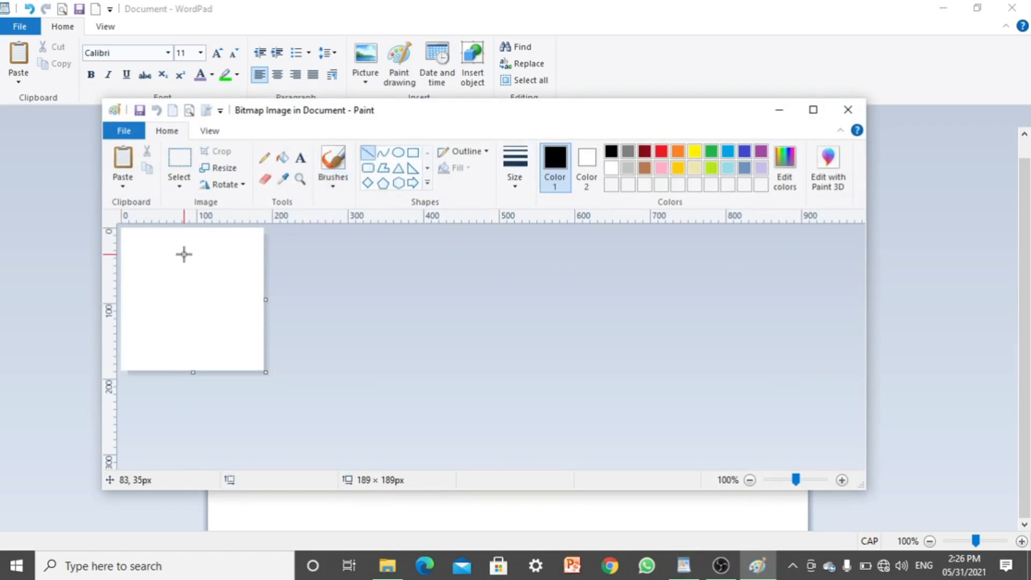
pyautogui.moveTo(183, 253)
pyautogui.mouseDown()
pyautogui.moveTo(136, 359)
pyautogui.moveTo(216, 307)
pyautogui.moveTo(271, 315)
pyautogui.moveTo(250, 327)
pyautogui.moveTo(258, 325)
pyautogui.mouseUp()
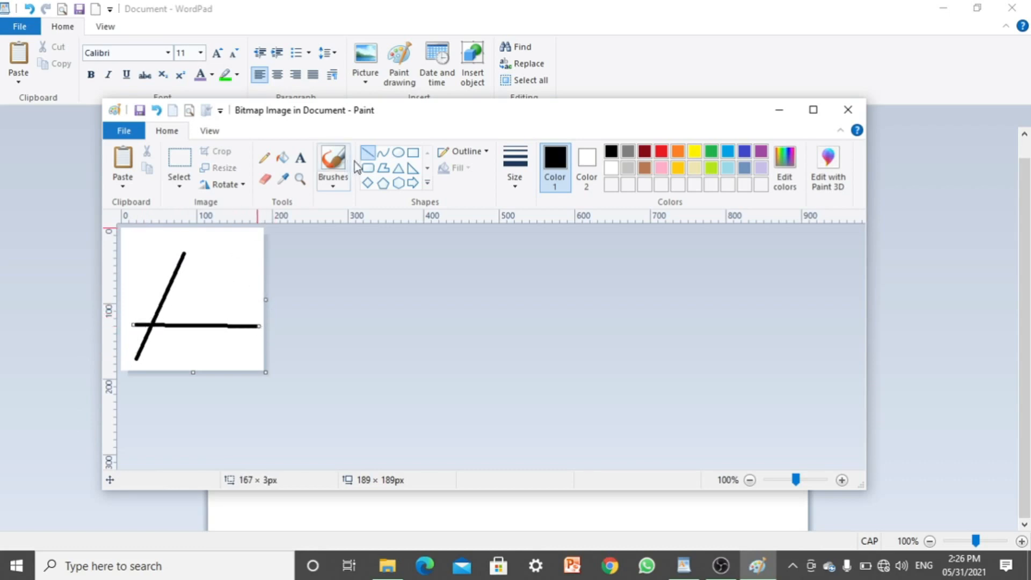
pyautogui.click(383, 155)
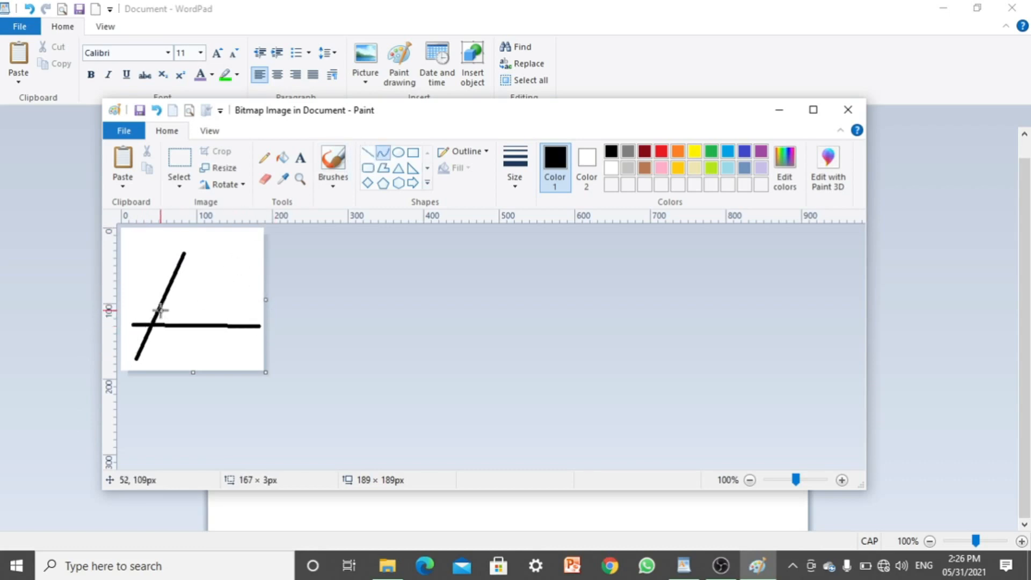
pyautogui.moveTo(159, 310); pyautogui.dragTo(170, 323)
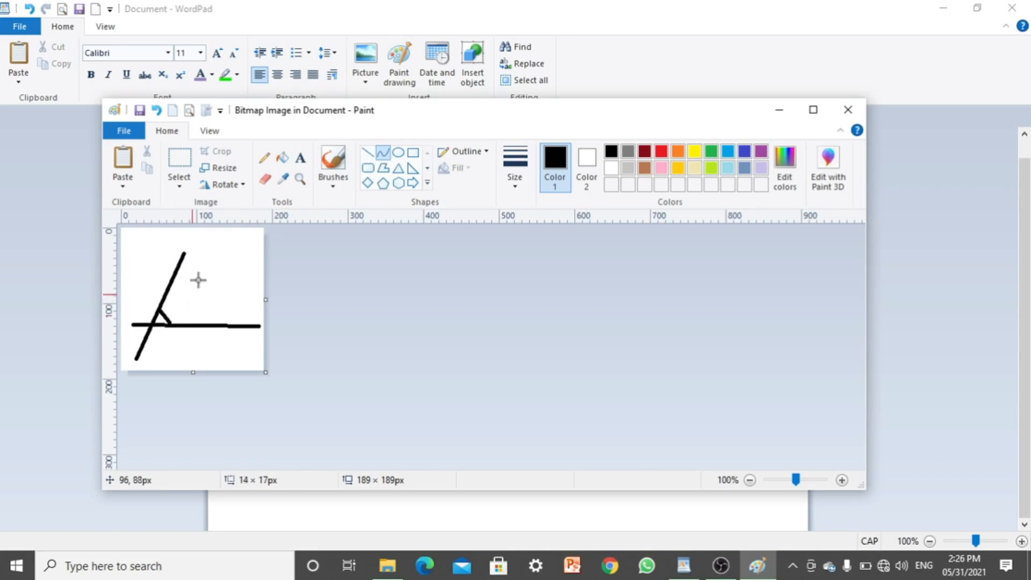
pyautogui.click(848, 110)
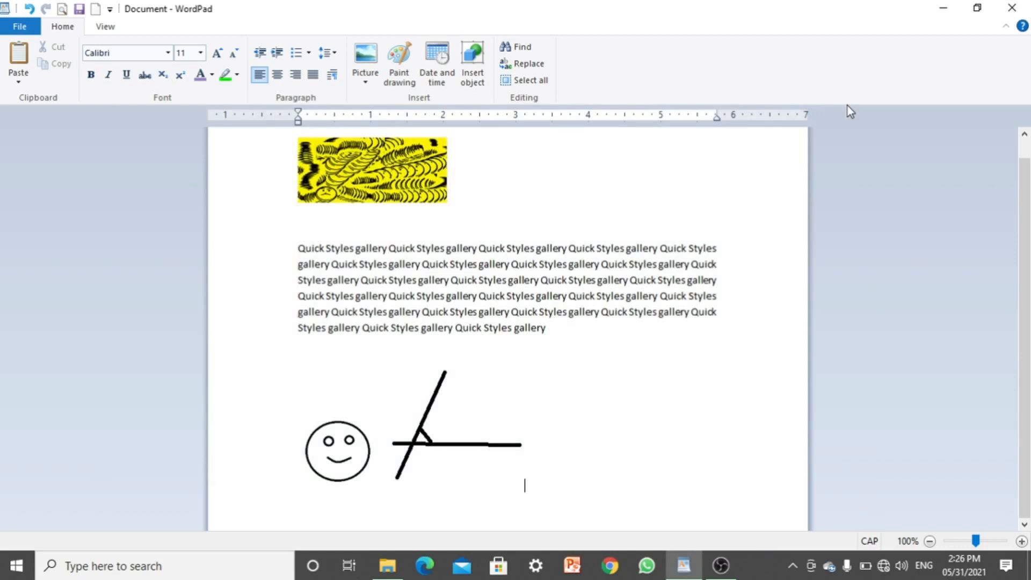
# Step: Shrink the angle drawing to about 1 inch wide and space it away from the smiley toward the page's right margin
pyautogui.click(464, 439)
pyautogui.moveTo(522, 348); pyautogui.dragTo(451, 432)
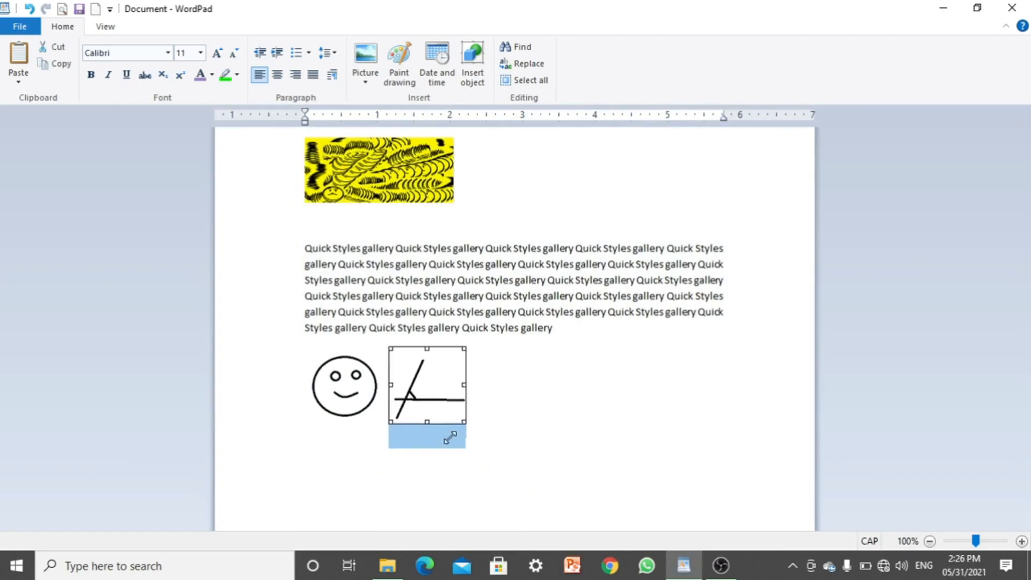
pyautogui.click(386, 398)
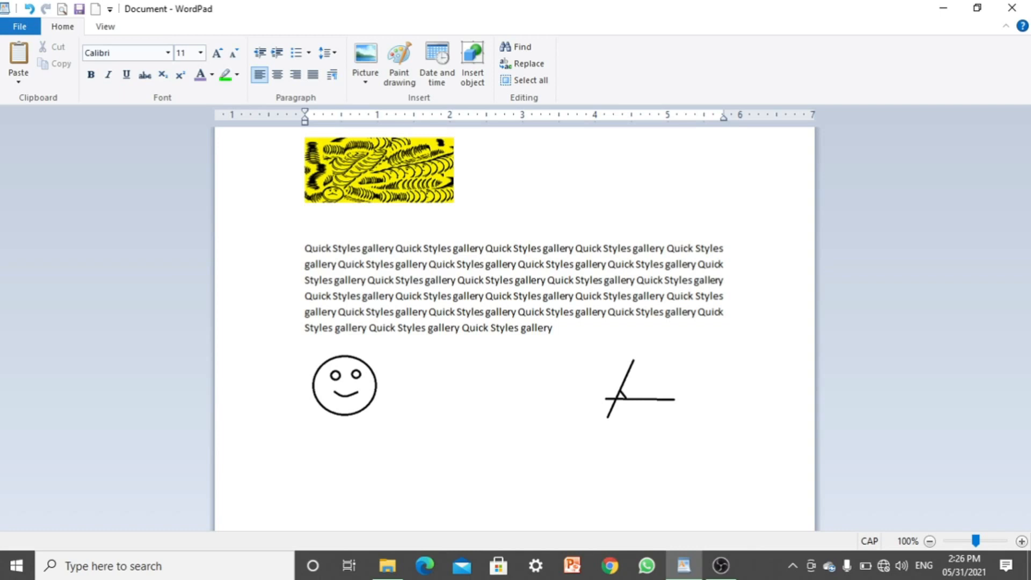
# Step: Insert the date at the end of the paragraph in the format "Monday, 31 May, 2021"
pyautogui.click(587, 324)
pyautogui.click(446, 83)
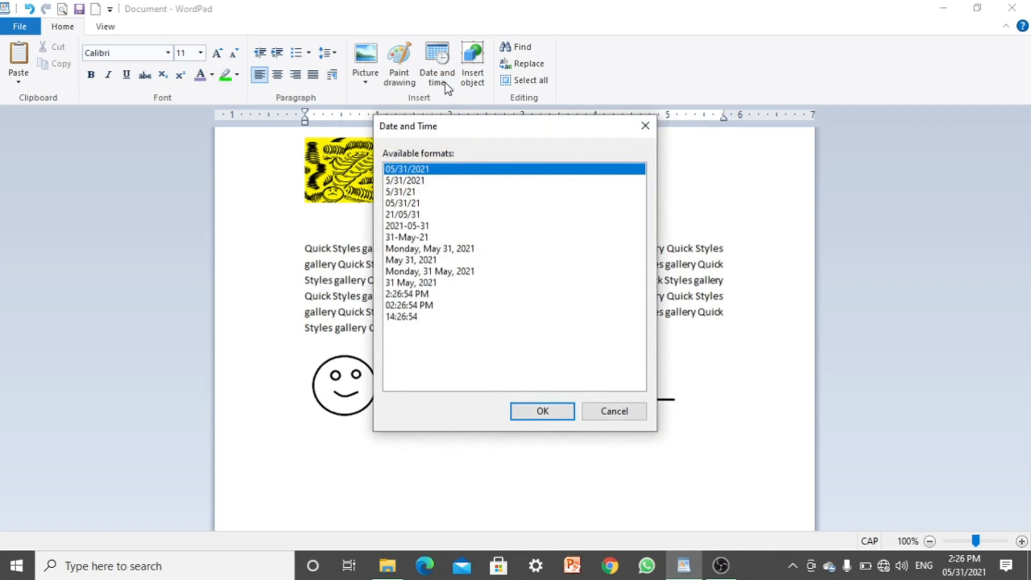
pyautogui.click(459, 272)
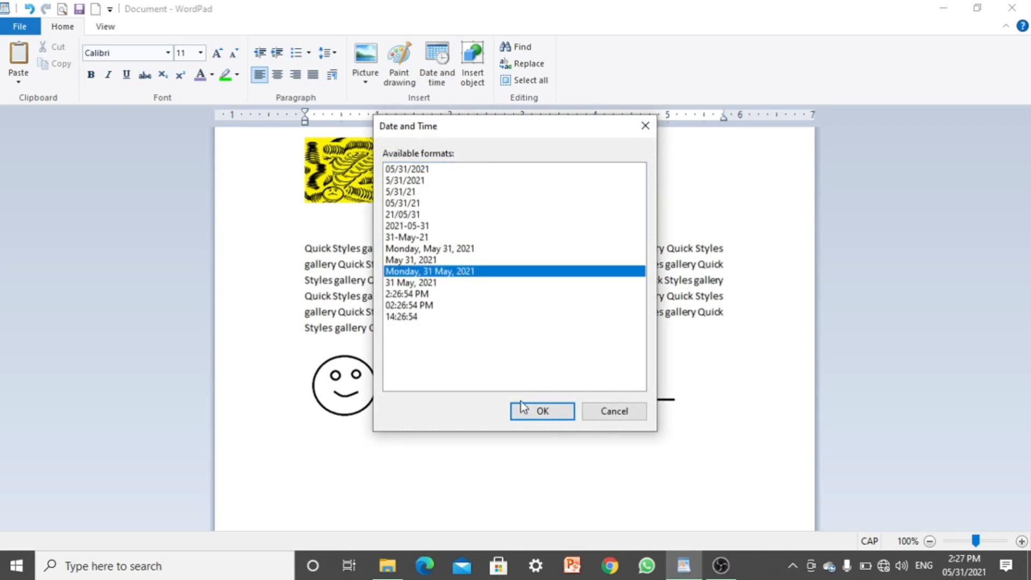
pyautogui.click(553, 411)
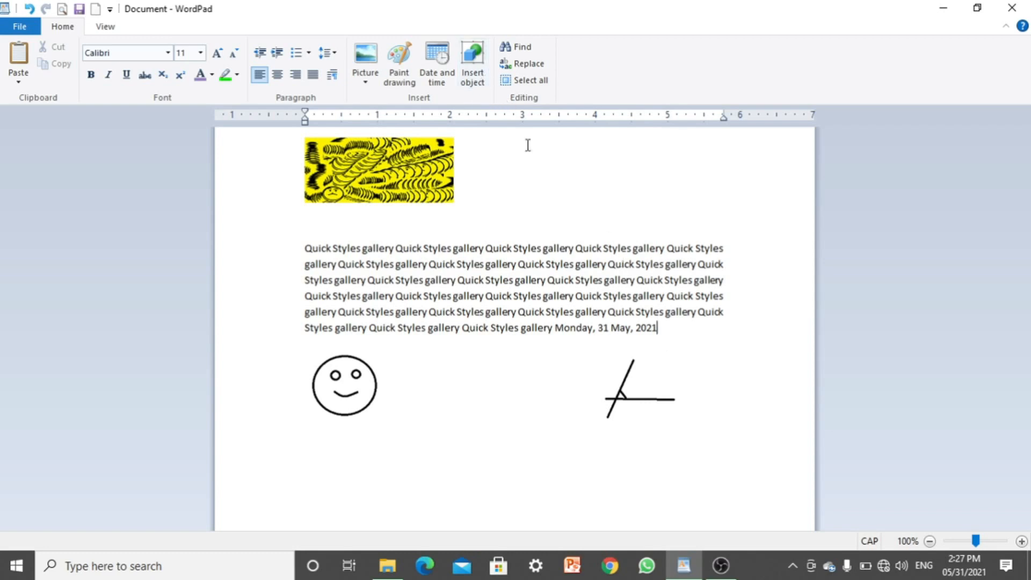
# Step: Split the paragraph after its third line, leaving three blank lines between the two parts
pyautogui.click(733, 278)
pyautogui.press('Return')
pyautogui.press('Return')
pyautogui.press('Return')
pyautogui.press('Return')
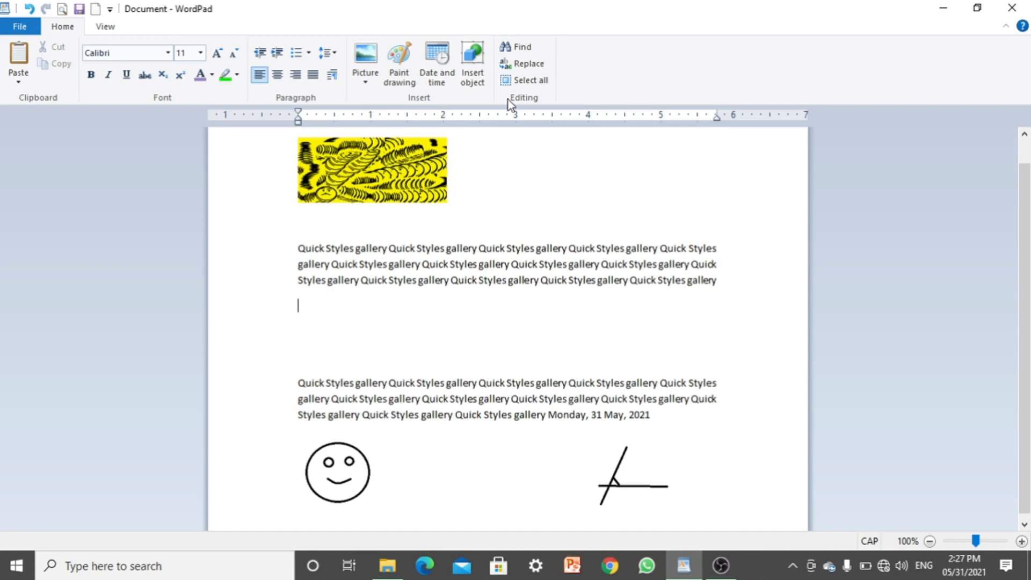
# Step: Insert a new Microsoft Excel Worksheet object in the gap between the two text parts
pyautogui.click(467, 58)
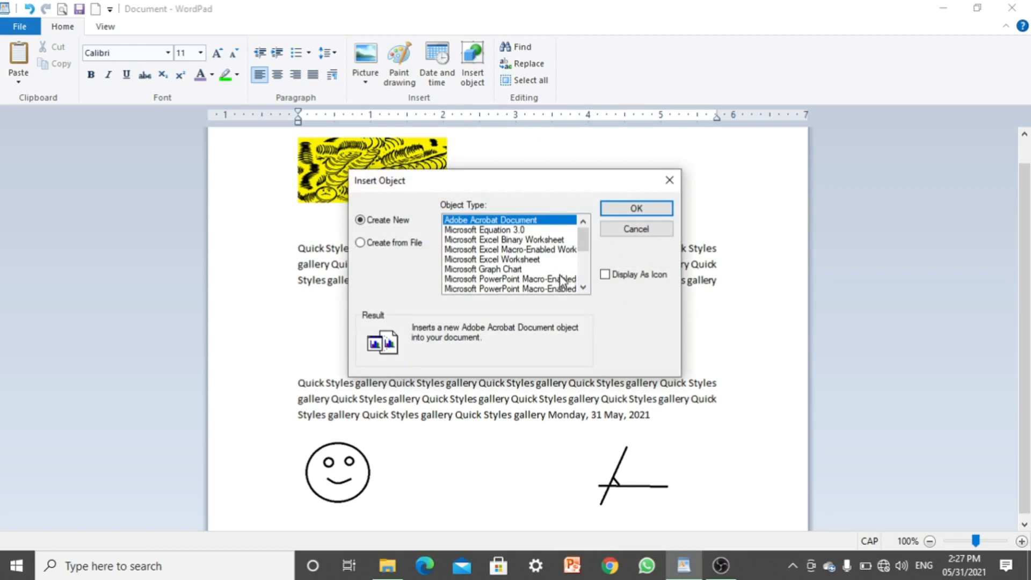
pyautogui.click(516, 268)
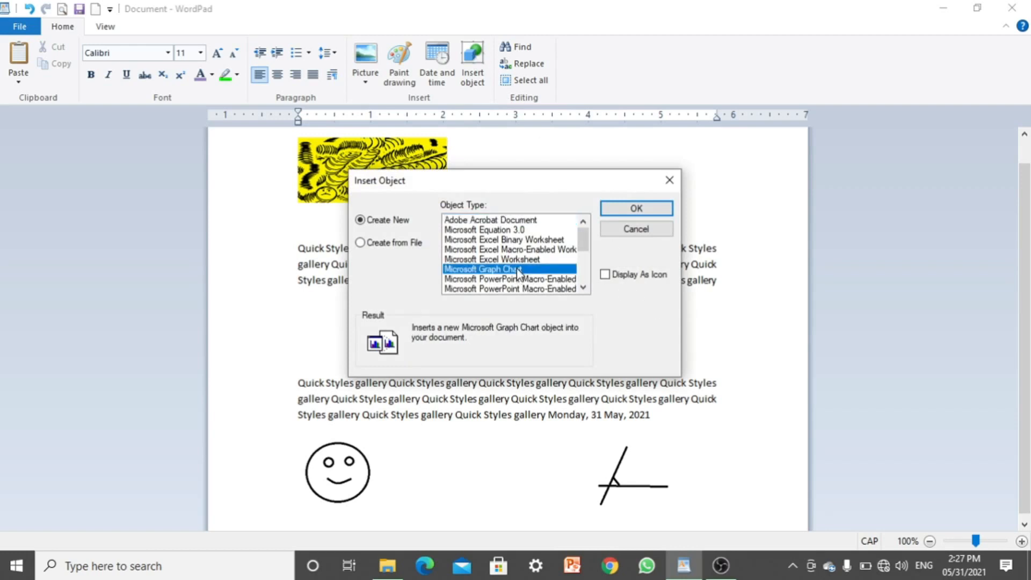
pyautogui.click(584, 260)
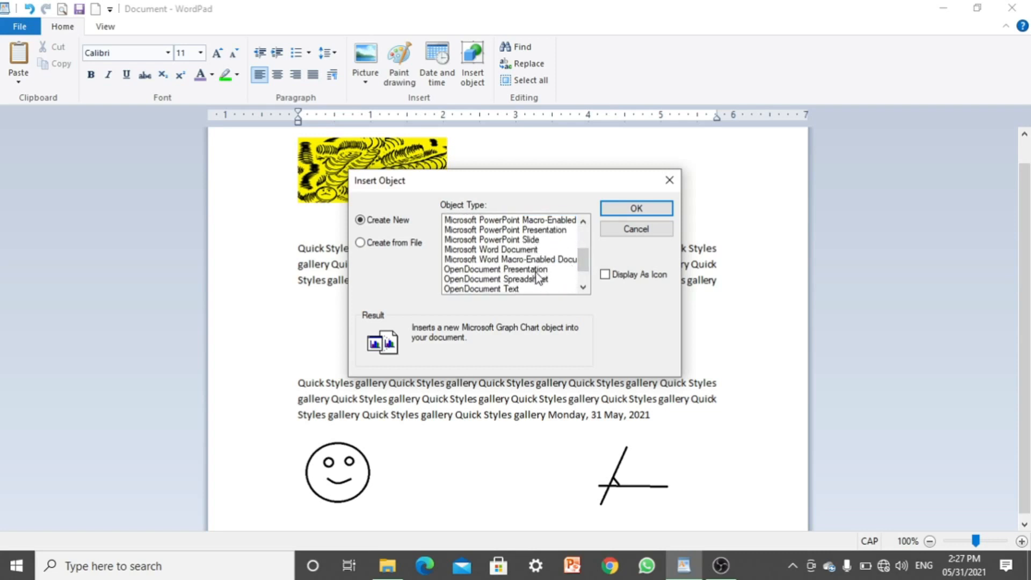
pyautogui.click(588, 237)
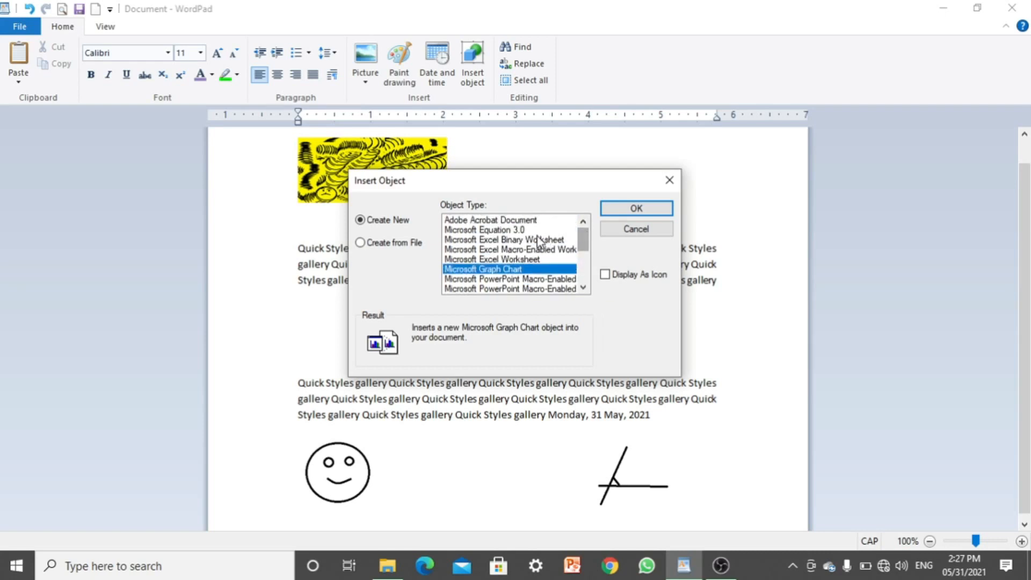
pyautogui.click(532, 263)
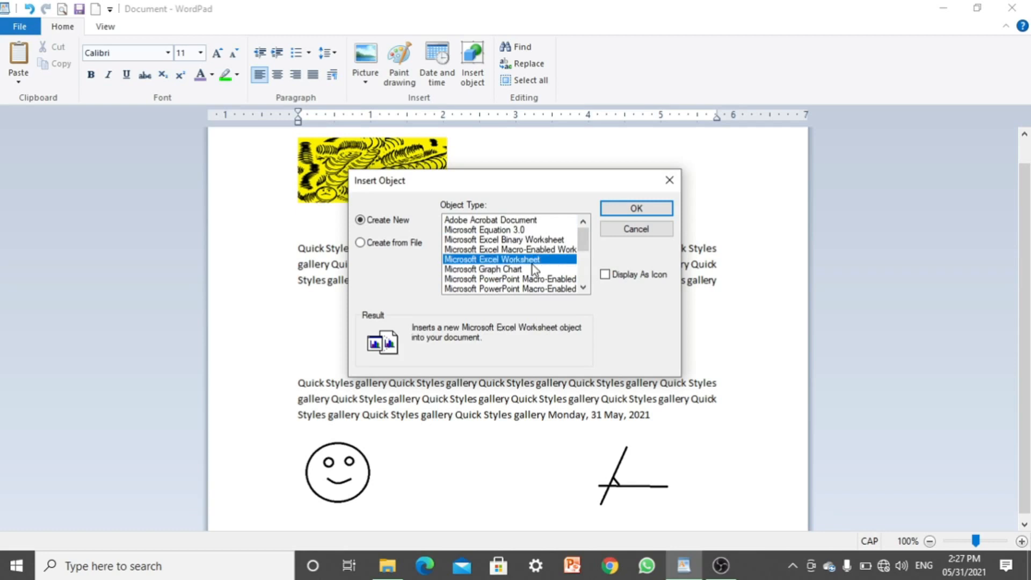
pyautogui.click(636, 209)
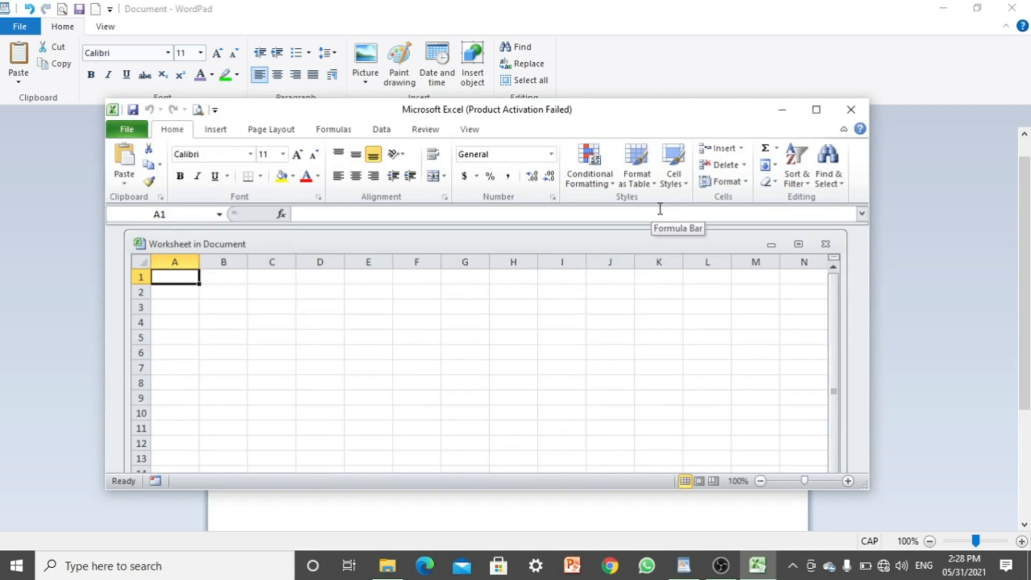
# Step: Enter SALE in cell A1 and 400 in cell B1 of the embedded worksheet
pyautogui.write('SA')
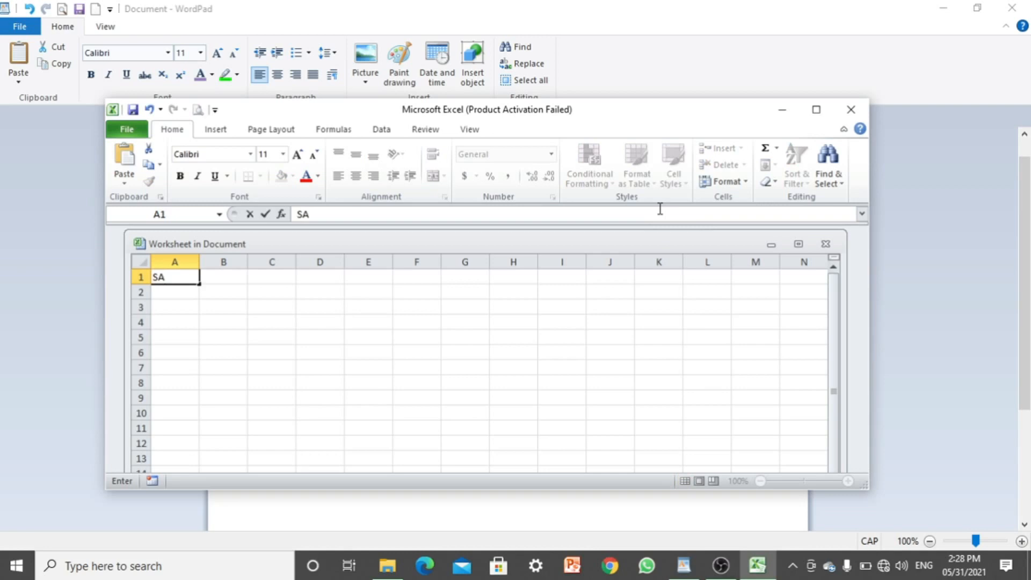
pyautogui.write('LE 4')
pyautogui.write('00')
pyautogui.press('BackSpace')
pyautogui.press('BackSpace')
pyautogui.press('BackSpace')
pyautogui.press('BackSpace')
pyautogui.press('Tab')
pyautogui.write('400')
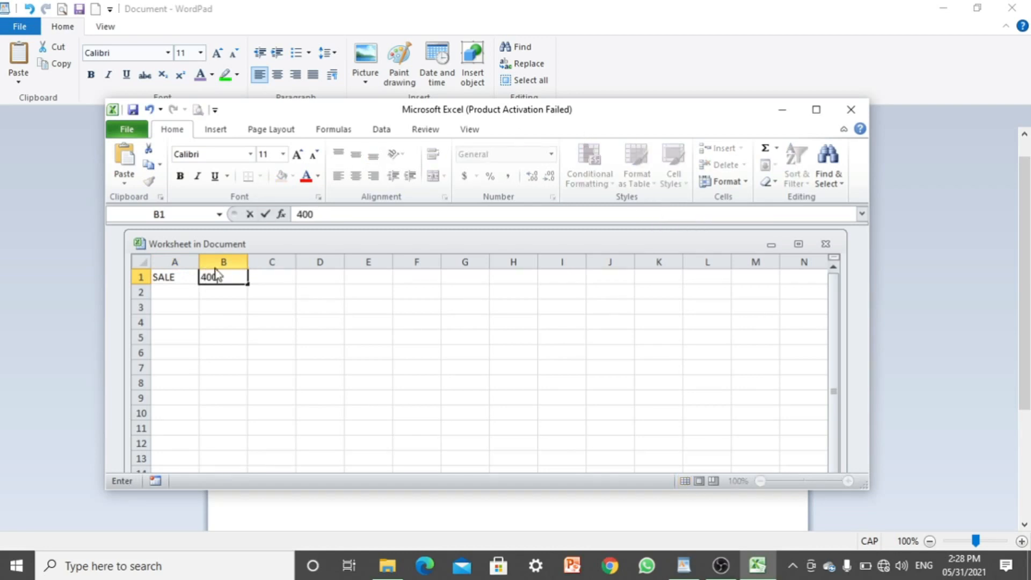
# Step: Enter PURCHASE in cell A2 and 300 in cell B2 of the embedded worksheet, and widen column A to fit its text
pyautogui.click(182, 289)
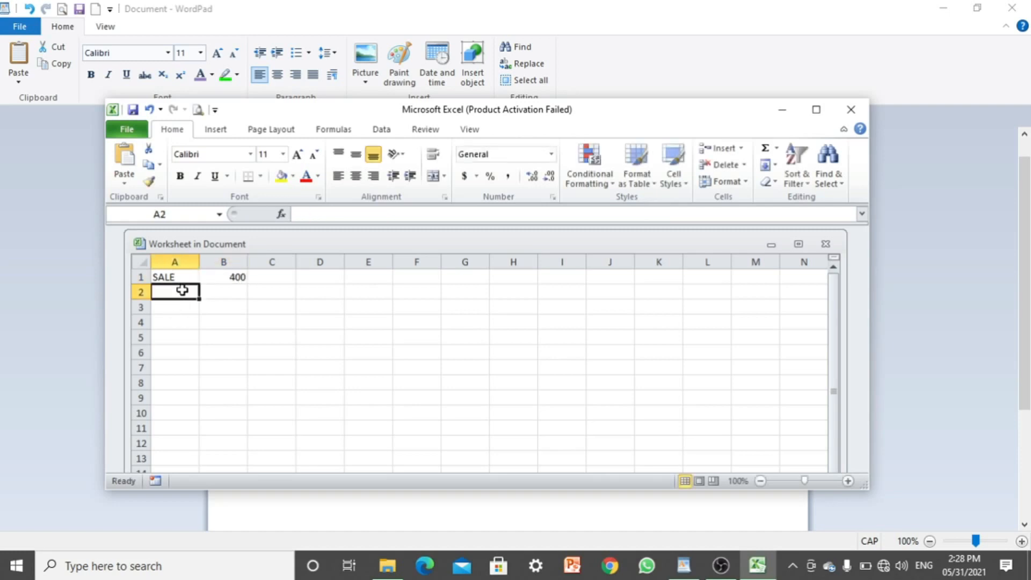
pyautogui.write('PURC')
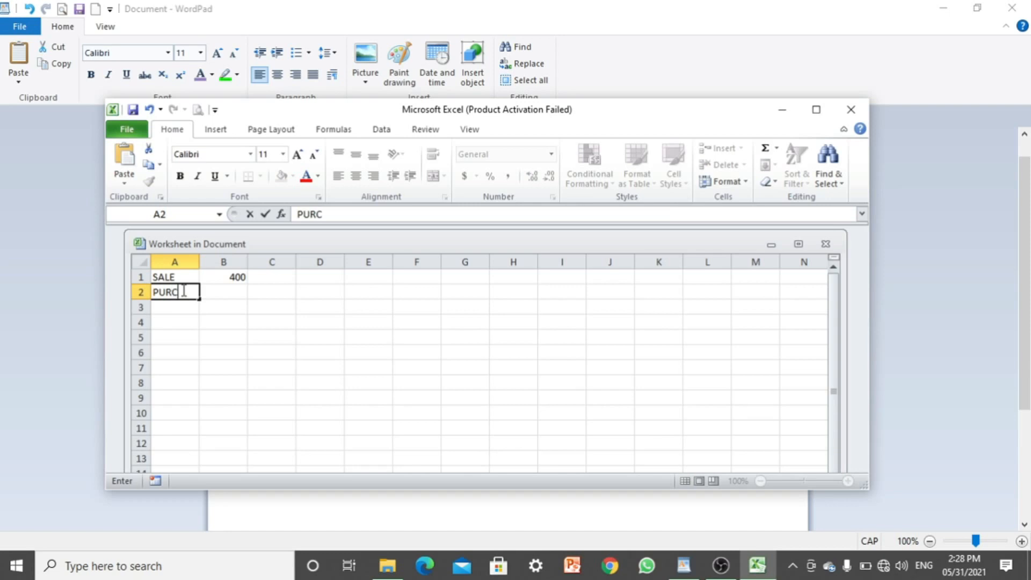
pyautogui.write('HASE')
pyautogui.click(228, 289)
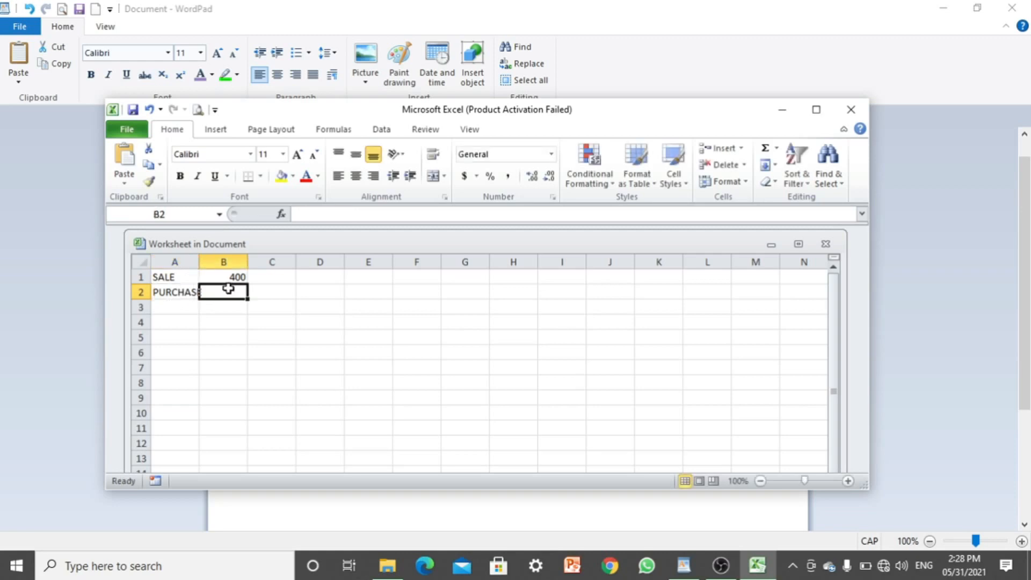
pyautogui.write('300')
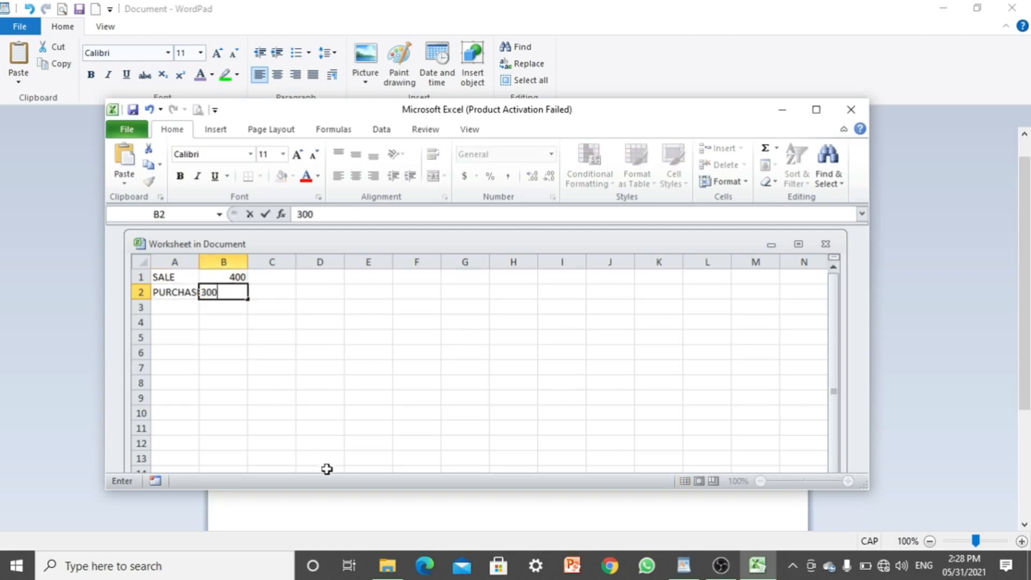
pyautogui.click(319, 443)
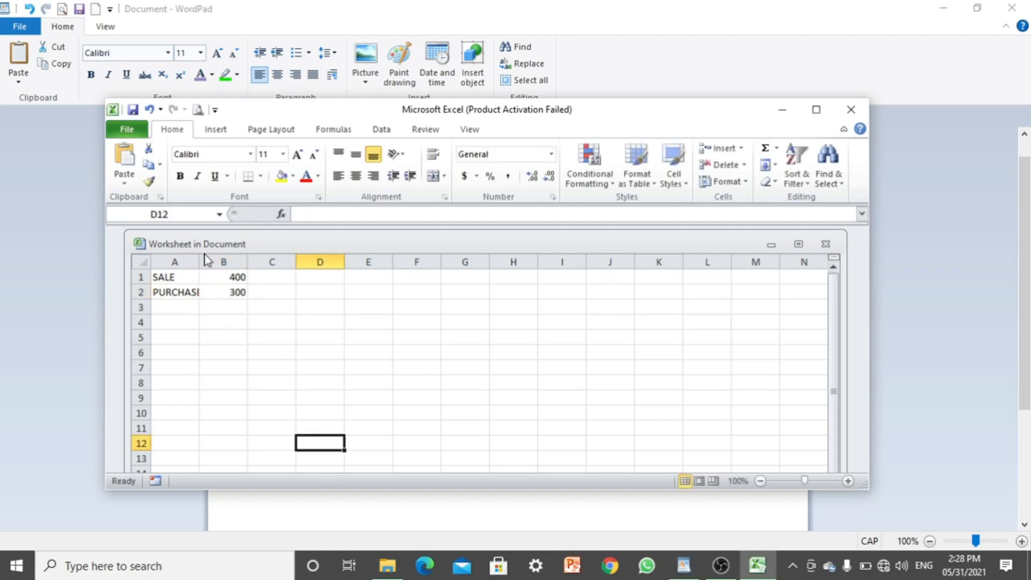
pyautogui.moveTo(200, 262); pyautogui.dragTo(205, 266)
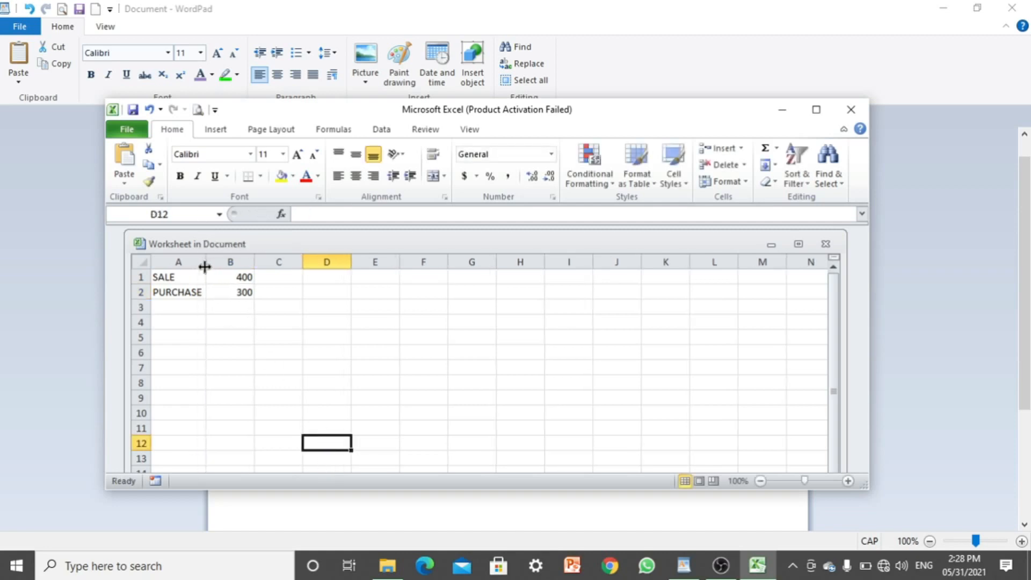
# Step: Close the worksheet editor and move the embedded table up to directly below the first text part
pyautogui.click(861, 114)
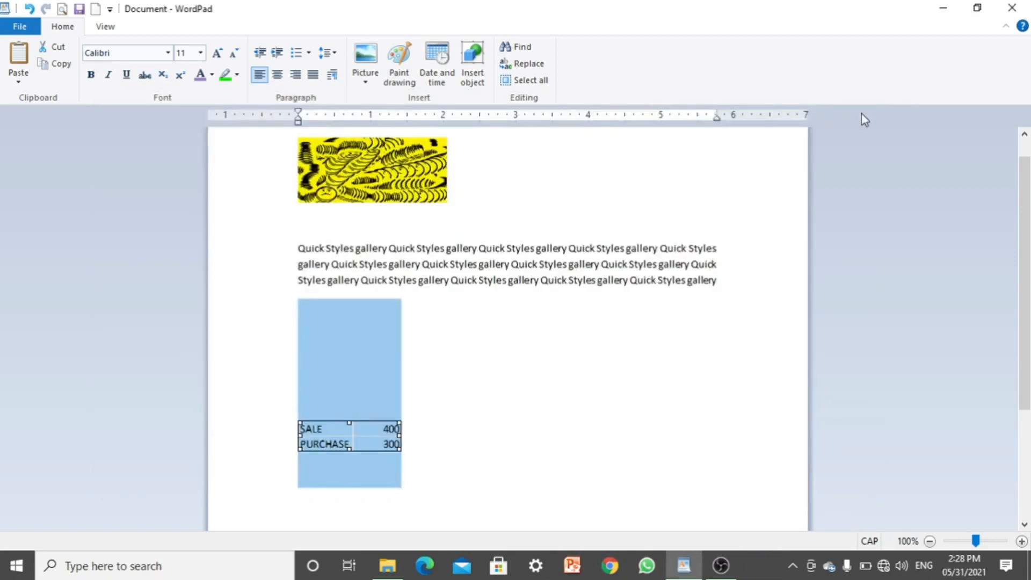
pyautogui.click(499, 391)
pyautogui.click(359, 444)
pyautogui.moveTo(359, 444); pyautogui.dragTo(369, 411)
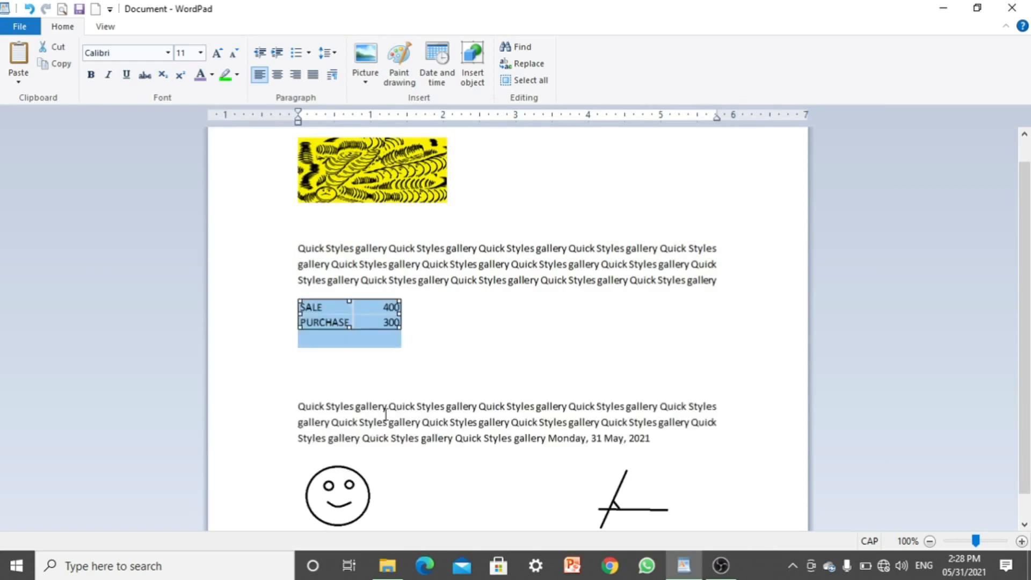
pyautogui.click(424, 335)
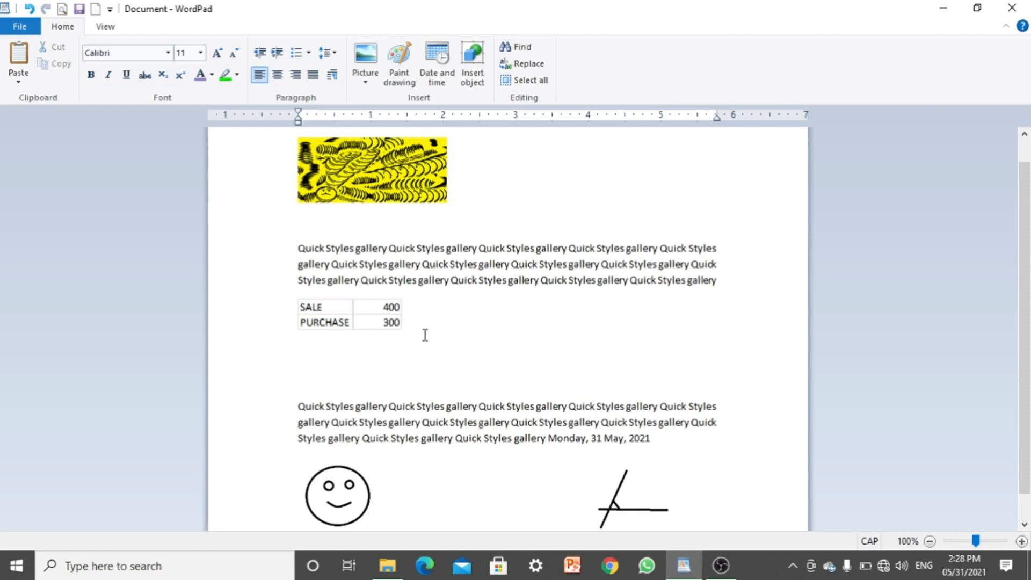
# Step: Insert the existing file "class 8 maths" from Documents as an object displayed as an icon beside the embedded table
pyautogui.click(473, 75)
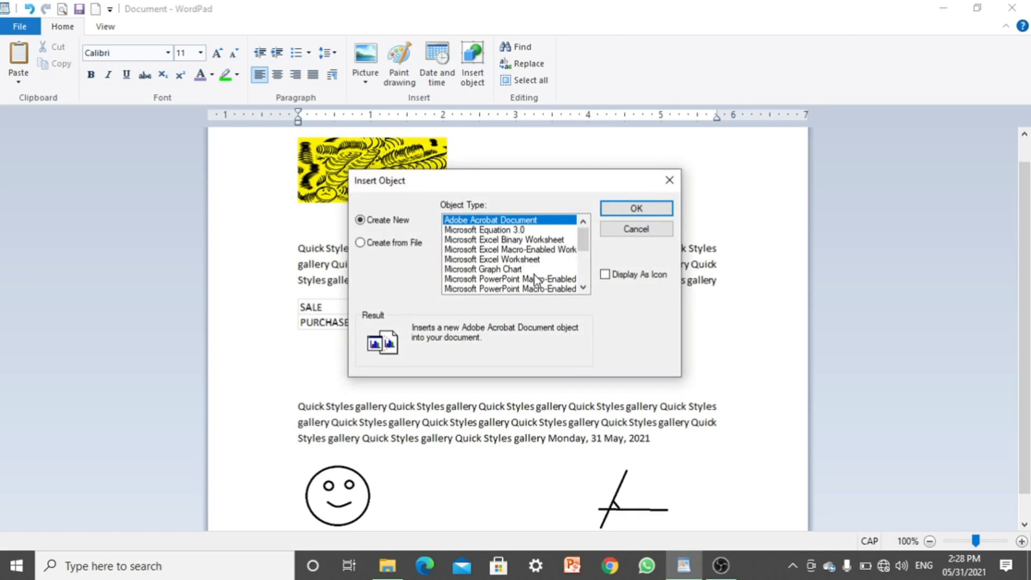
pyautogui.click(510, 269)
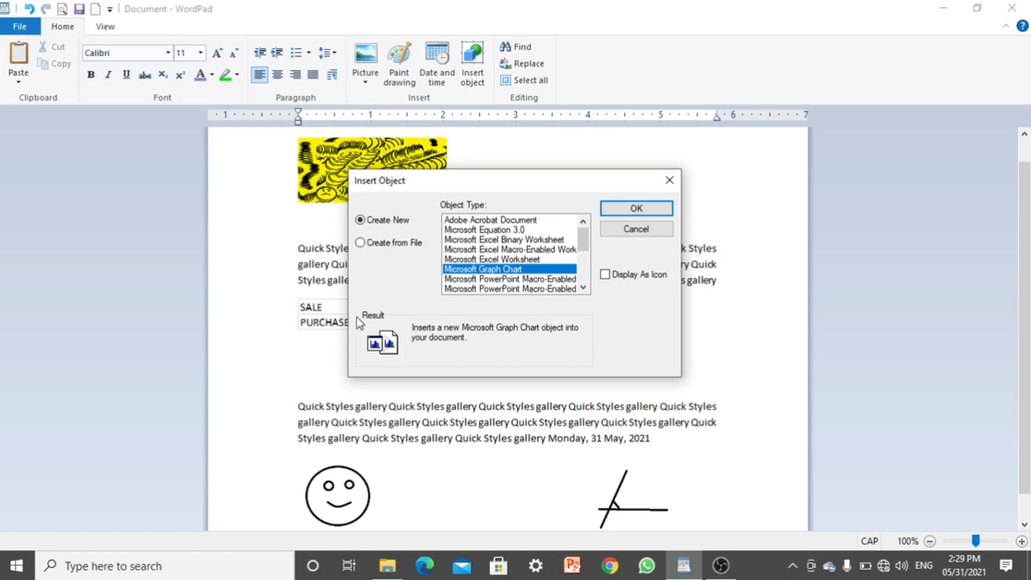
pyautogui.click(414, 246)
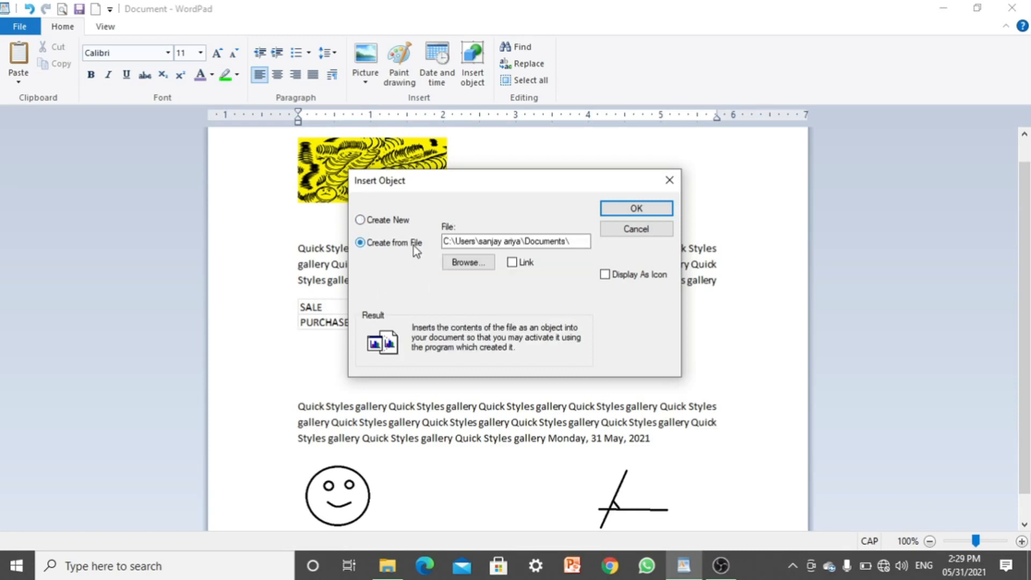
pyautogui.click(475, 263)
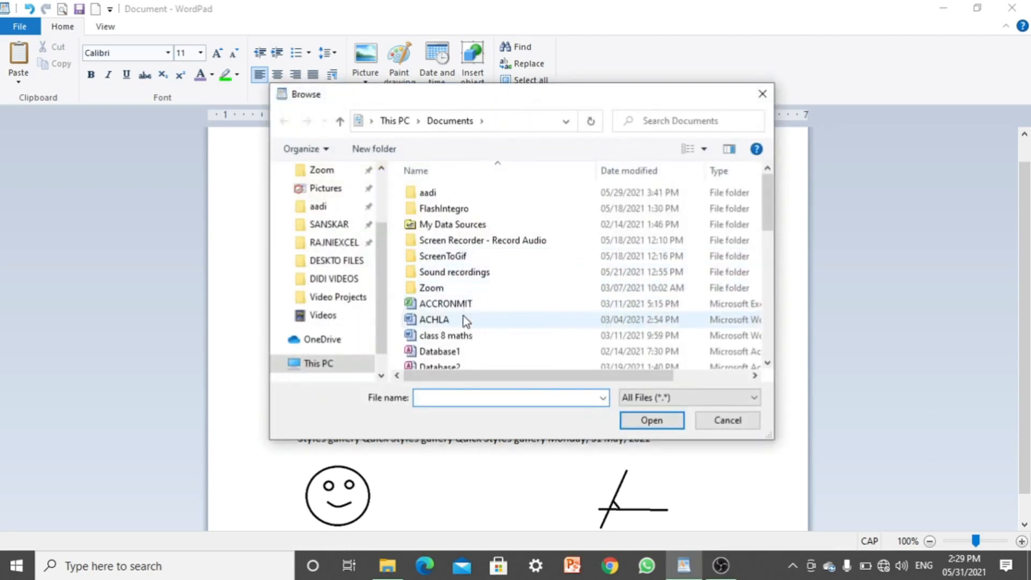
pyautogui.click(464, 338)
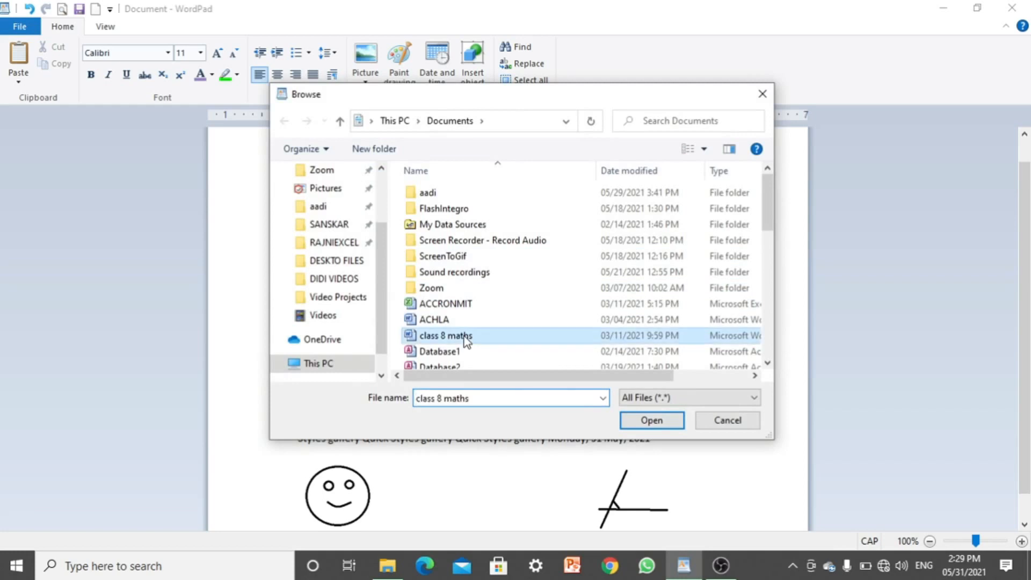
pyautogui.click(648, 421)
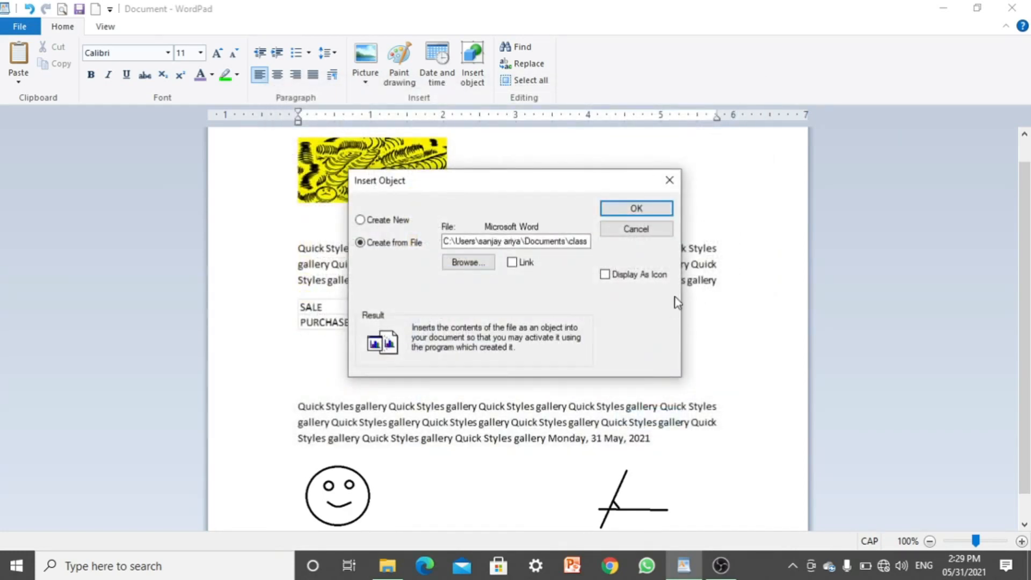
pyautogui.click(660, 278)
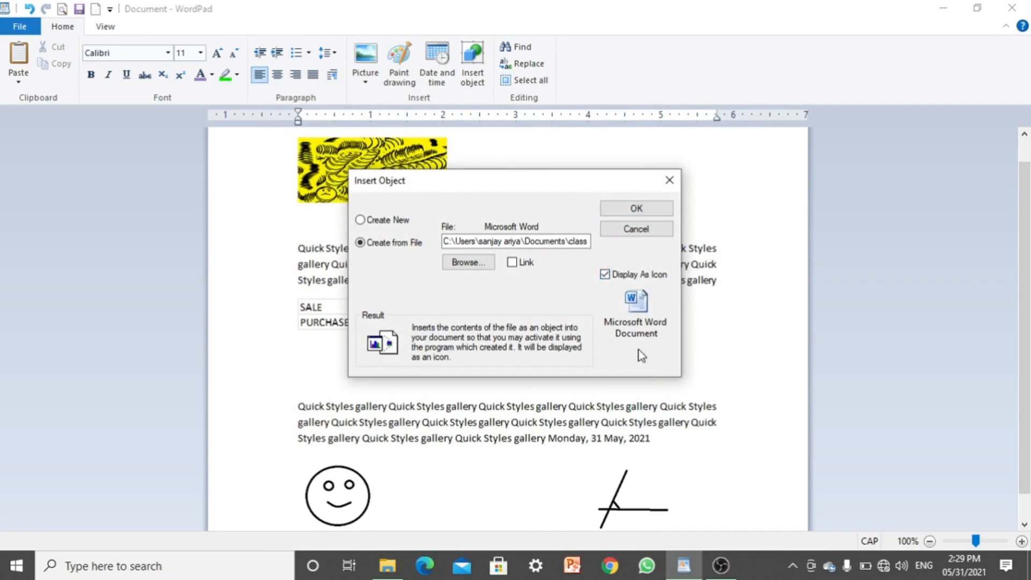
pyautogui.click(654, 204)
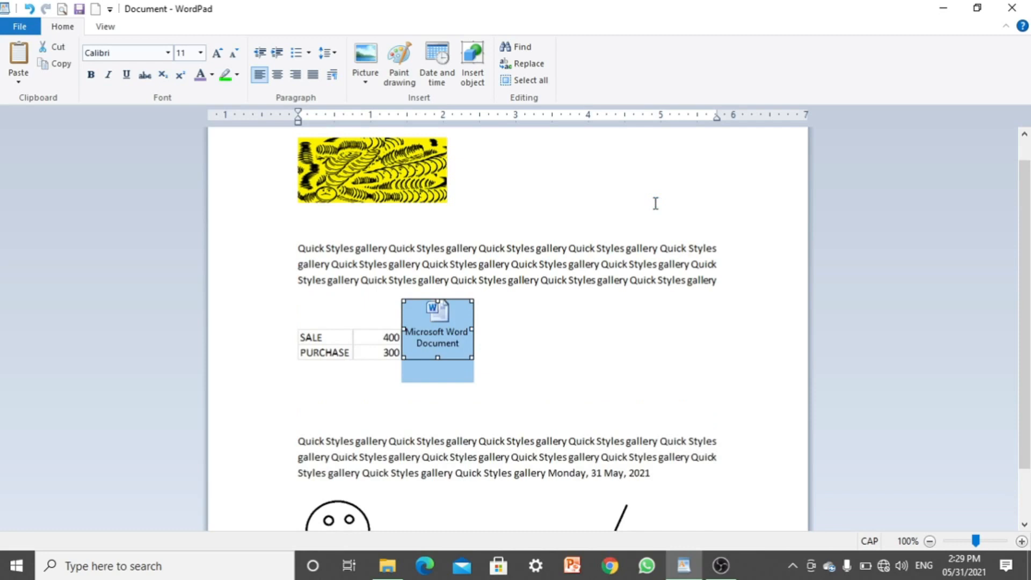
pyautogui.click(505, 348)
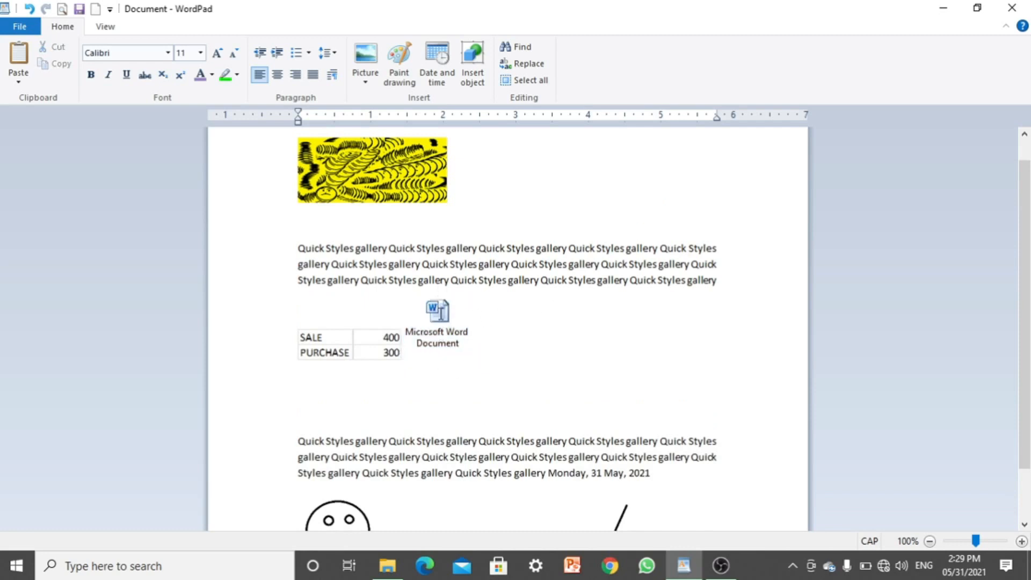
# Step: Open the embedded Word document from its icon to view its contents, and close it again
pyautogui.click(440, 313)
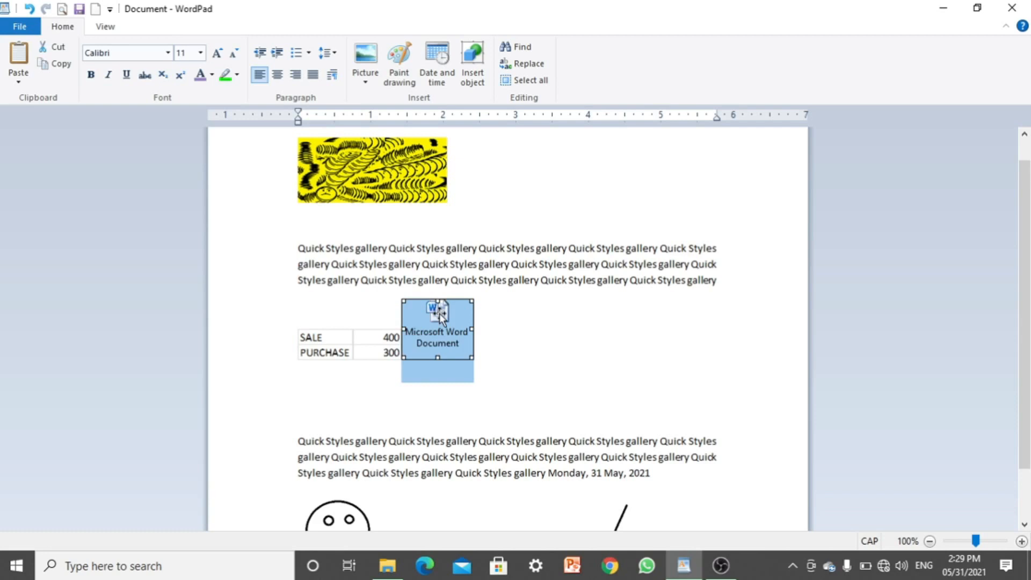
pyautogui.doubleClick(440, 313)
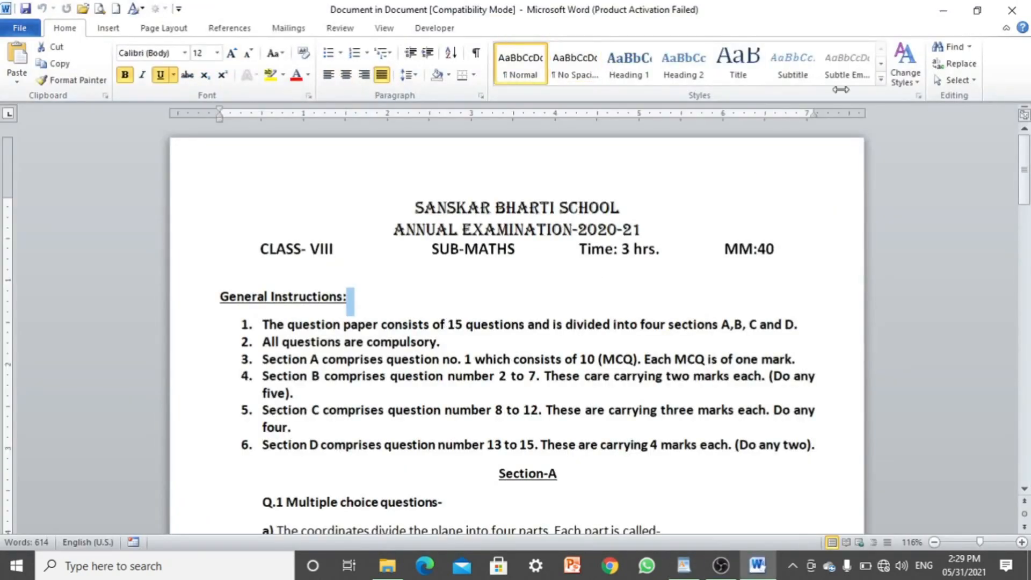
pyautogui.click(1012, 10)
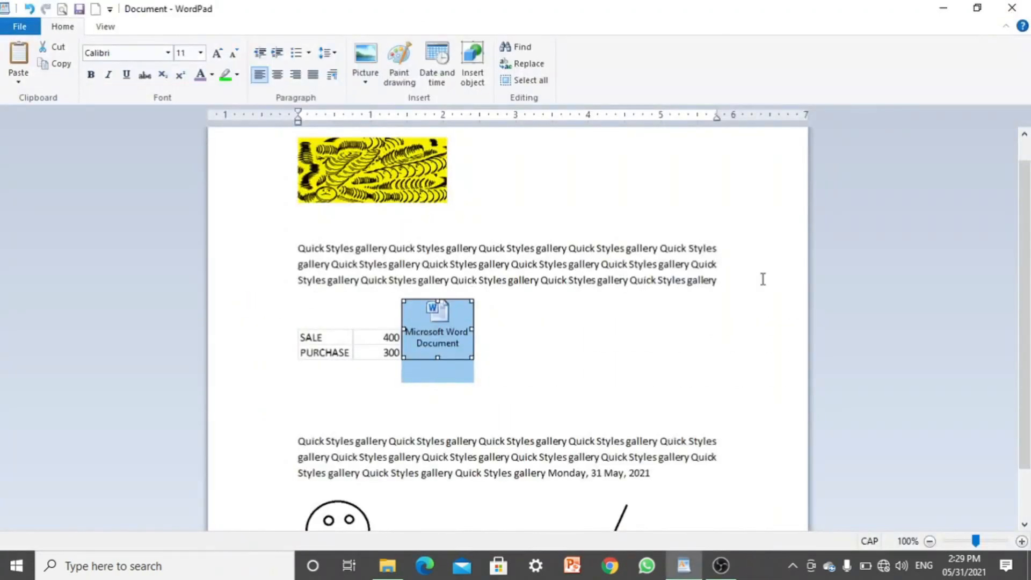
pyautogui.click(538, 356)
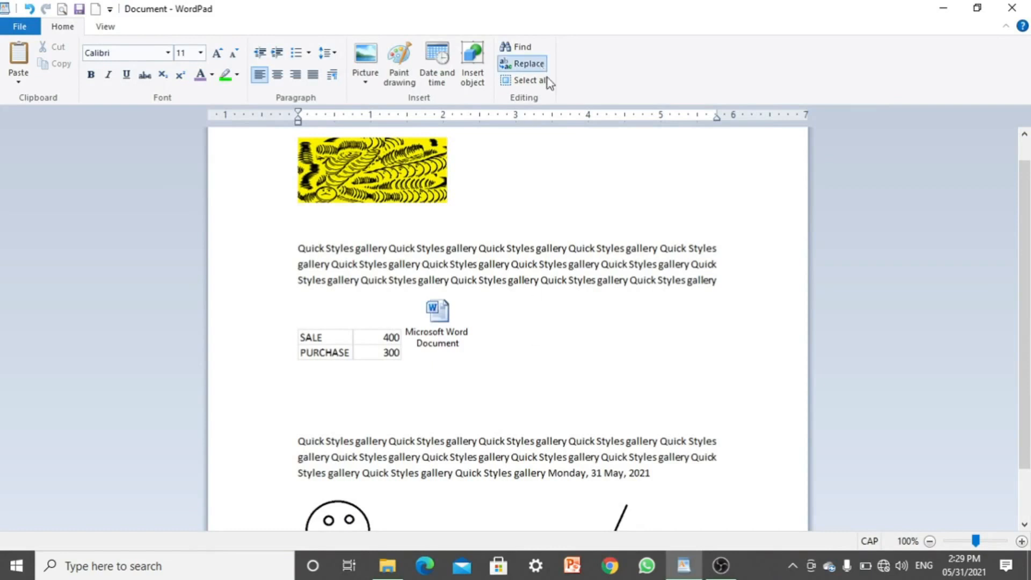
# Step: Replace every occurrence of QUICK with FATAFAT throughout the document
pyautogui.click(523, 63)
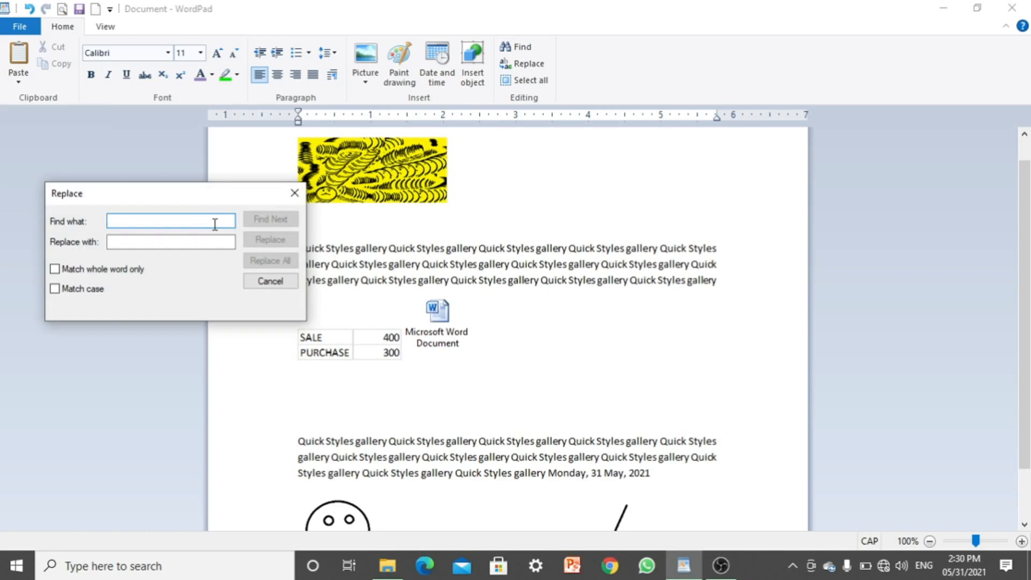
pyautogui.write('QUI')
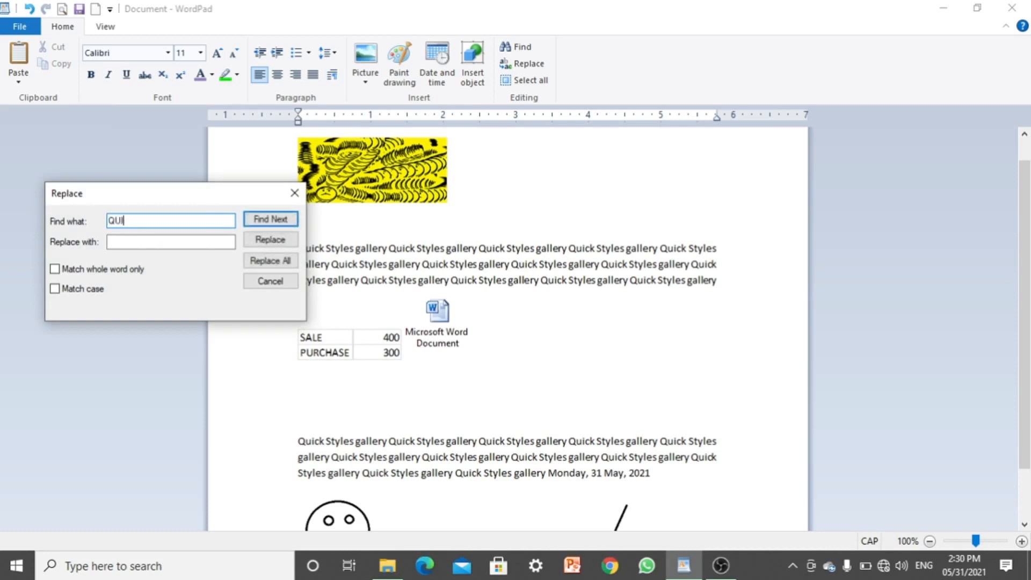
pyautogui.write('CK')
pyautogui.click(274, 220)
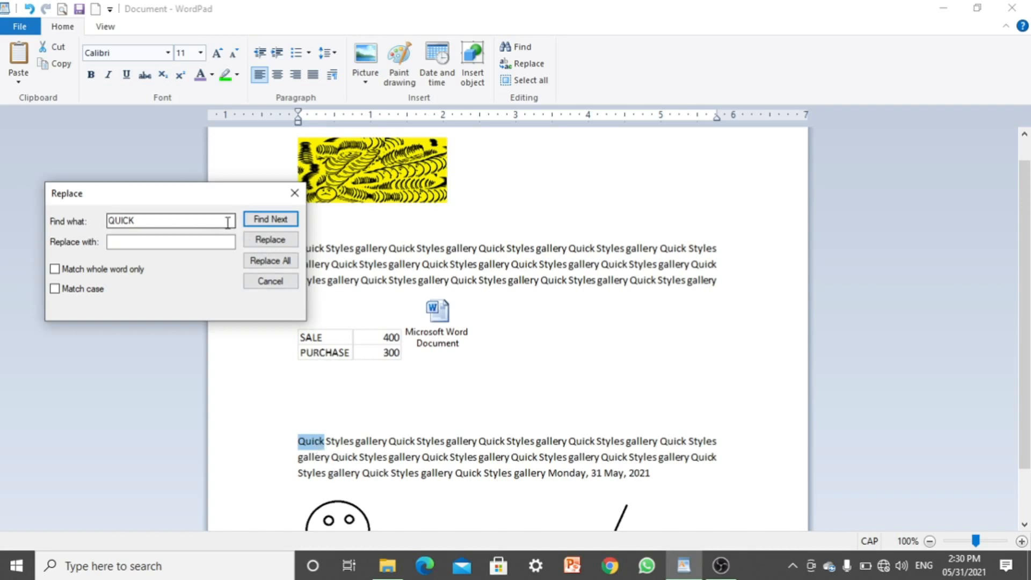
pyautogui.click(203, 240)
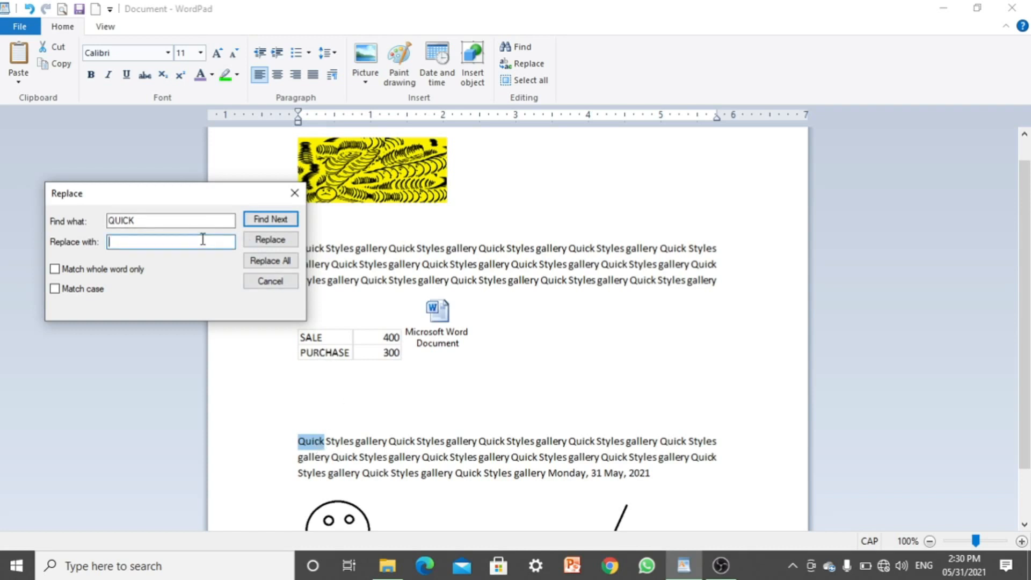
pyautogui.write('FATAFAT')
pyautogui.click(276, 261)
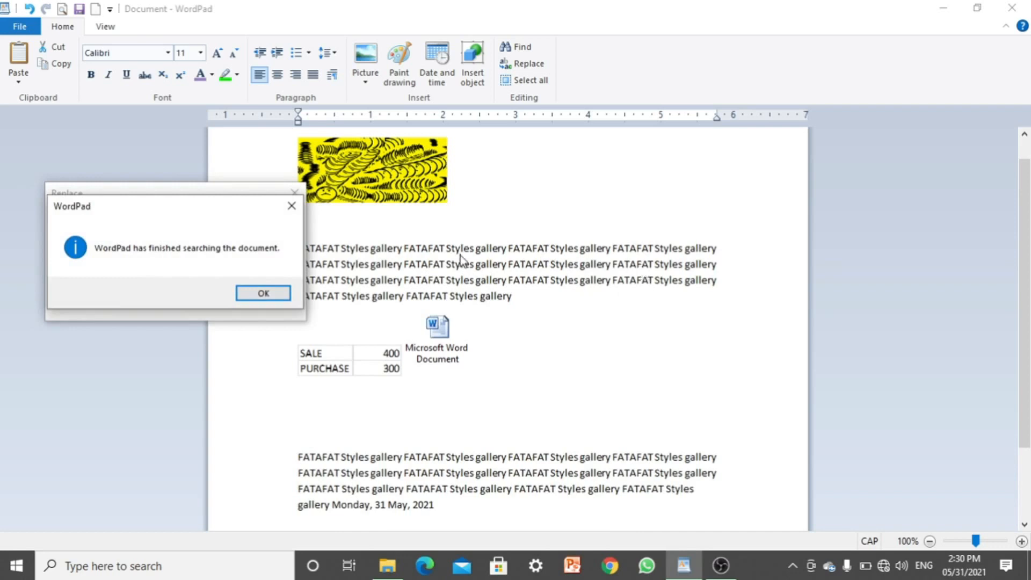
pyautogui.click(256, 293)
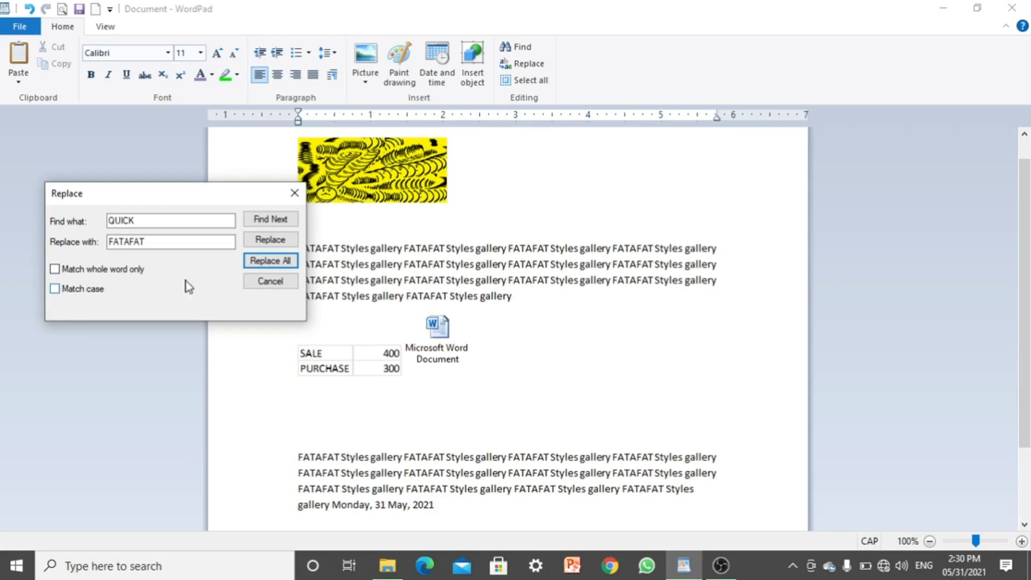
pyautogui.click(263, 285)
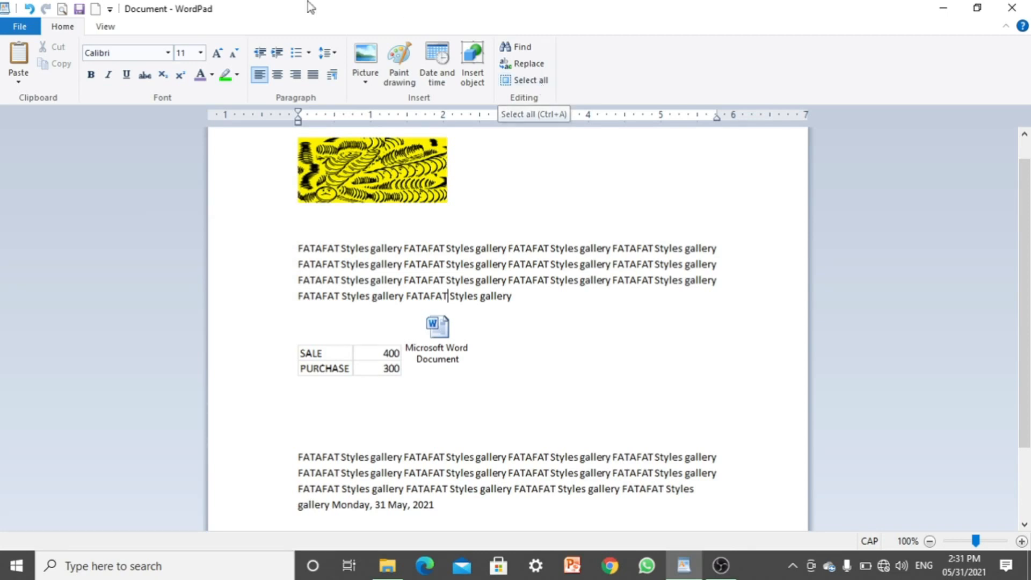
# Step: Zoom the document in to 110% and back out to 100%
pyautogui.click(106, 27)
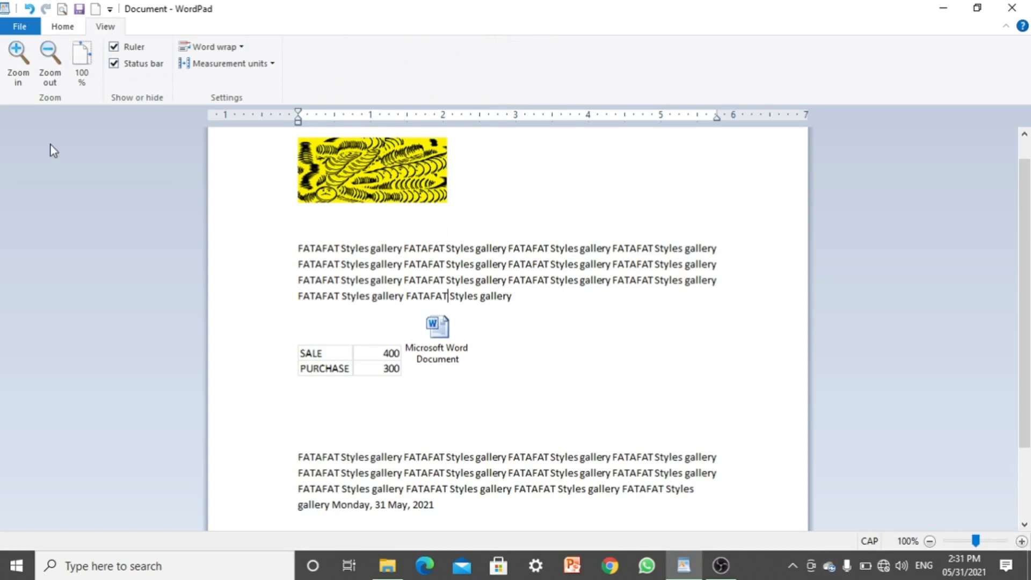
pyautogui.click(21, 53)
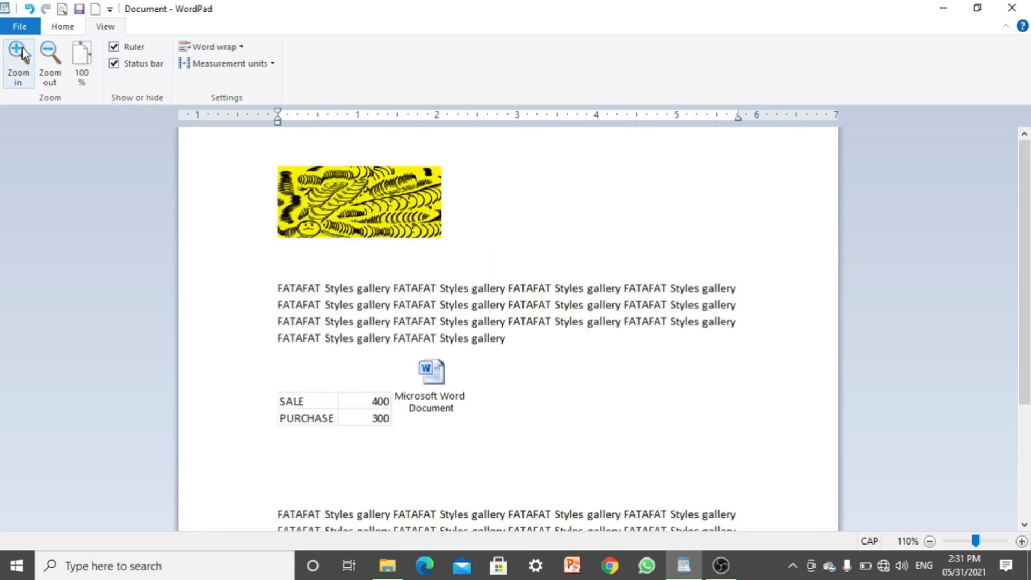
pyautogui.click(48, 54)
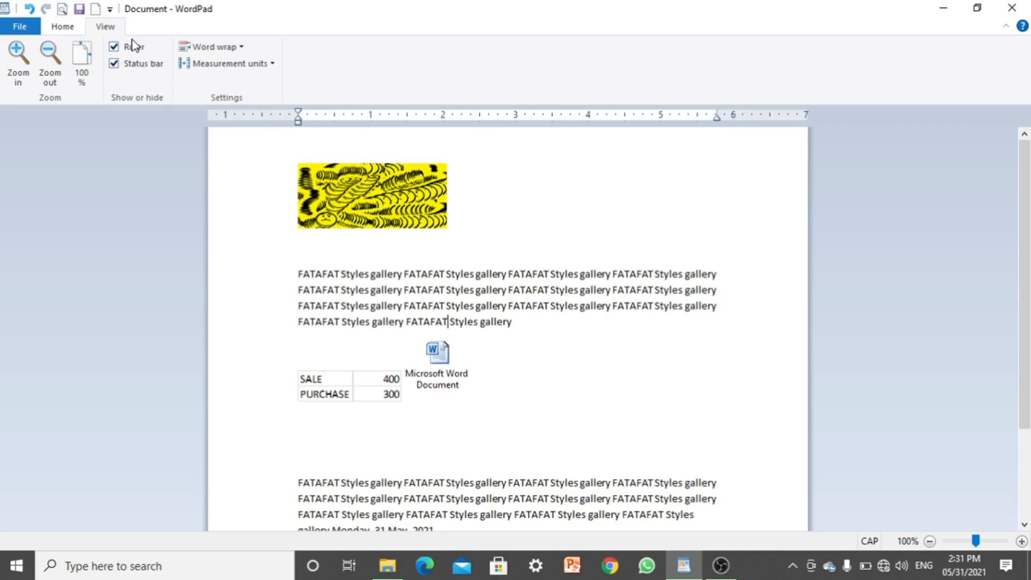
# Step: Turn the ruler off and back on, and hide the status bar
pyautogui.click(114, 47)
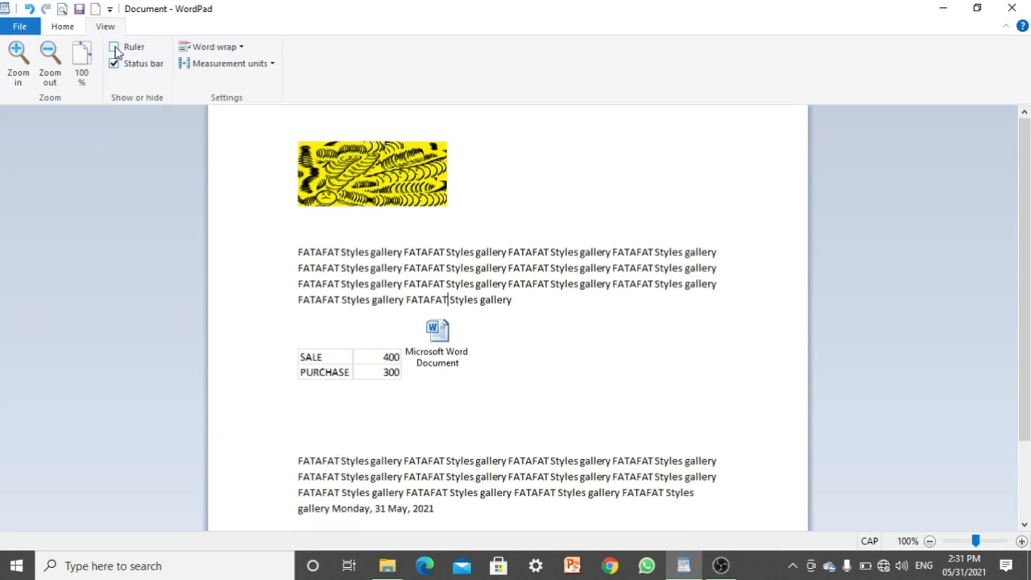
pyautogui.click(114, 47)
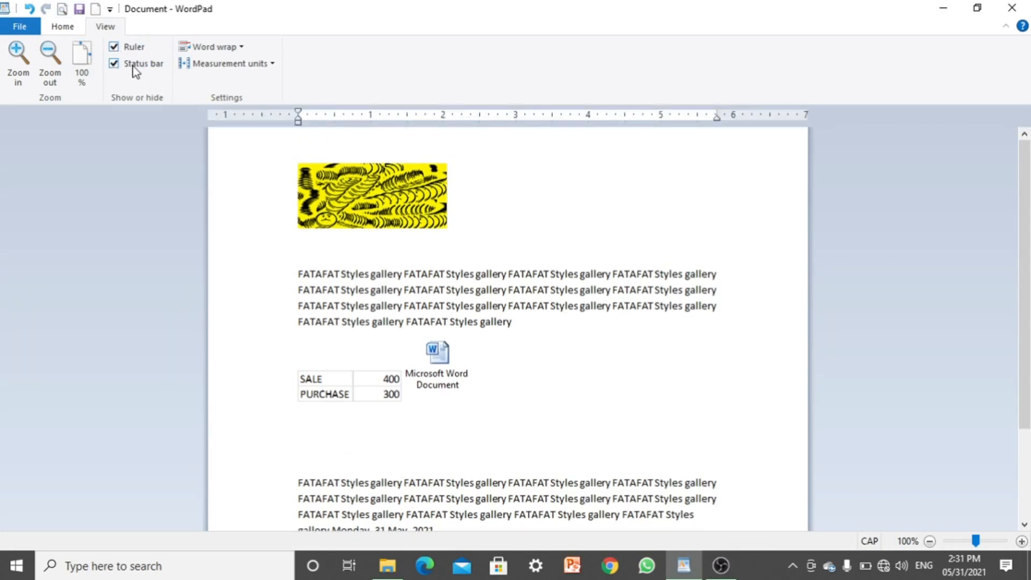
pyautogui.click(133, 65)
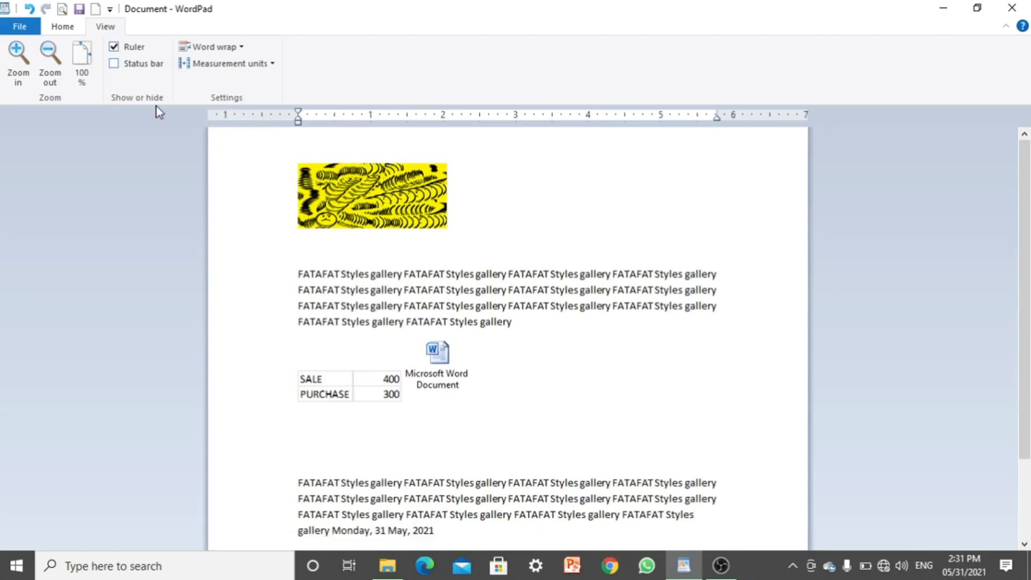
# Step: Show the status bar again and set the document's word wrap to No wrap
pyautogui.click(115, 65)
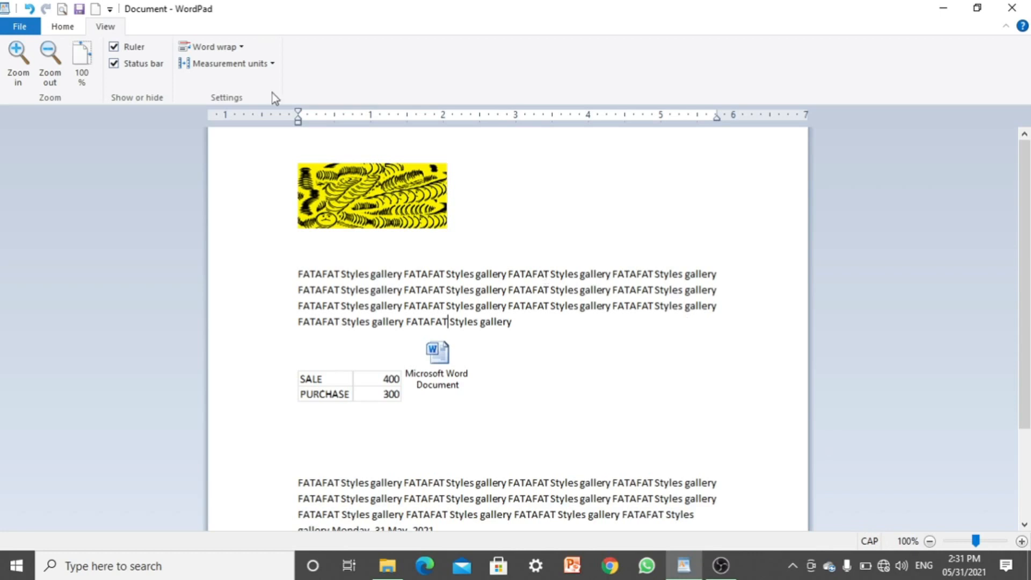
pyautogui.click(656, 307)
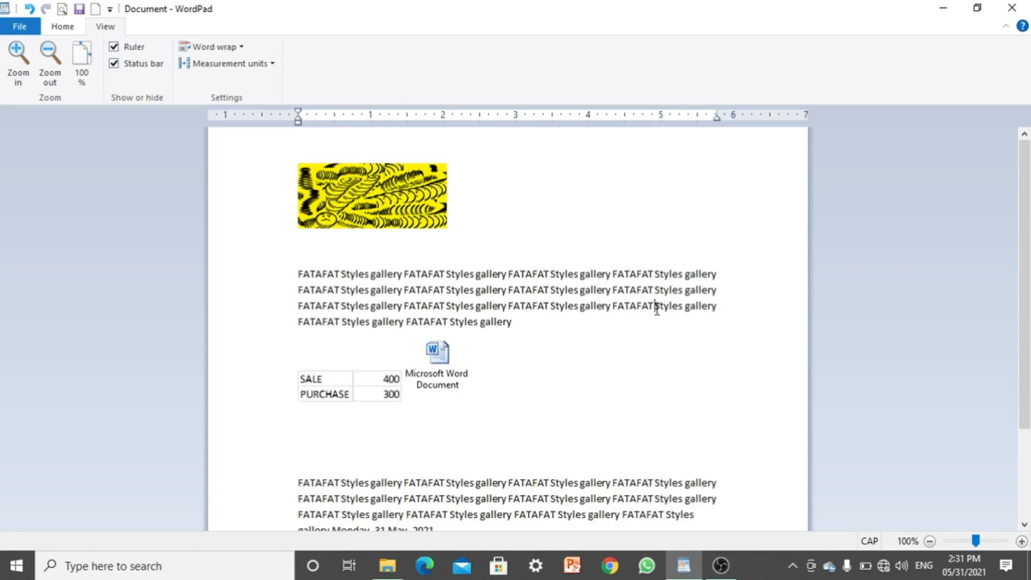
pyautogui.click(240, 50)
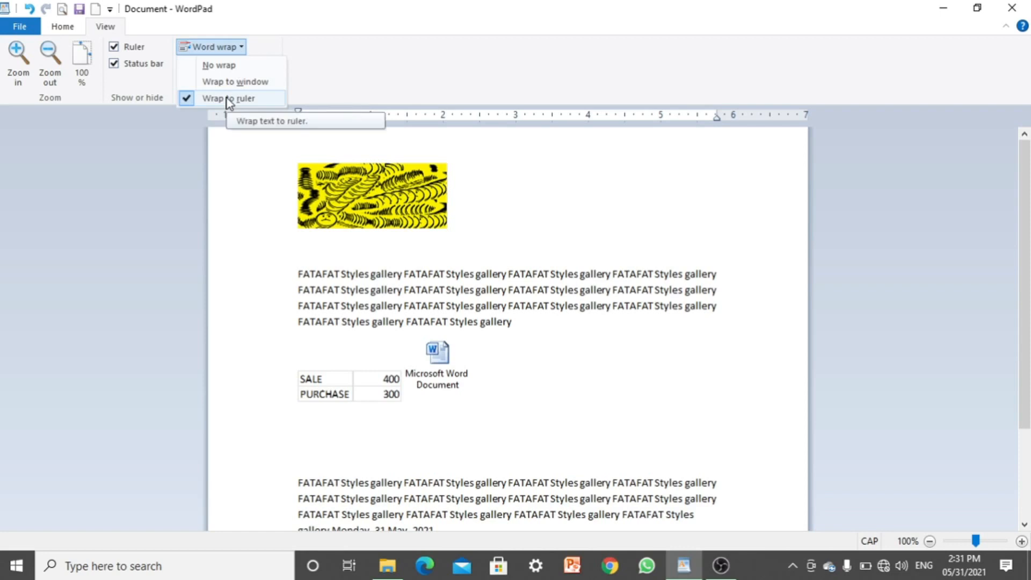
pyautogui.click(226, 68)
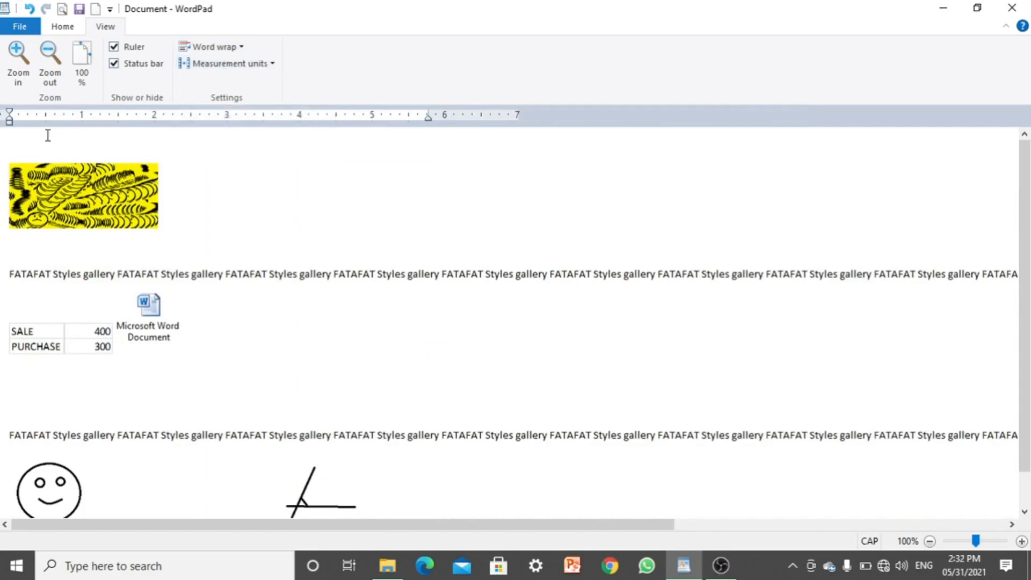
# Step: Switch the word wrap to Wrap to window, and return it to Wrap to ruler
pyautogui.click(240, 46)
pyautogui.click(241, 86)
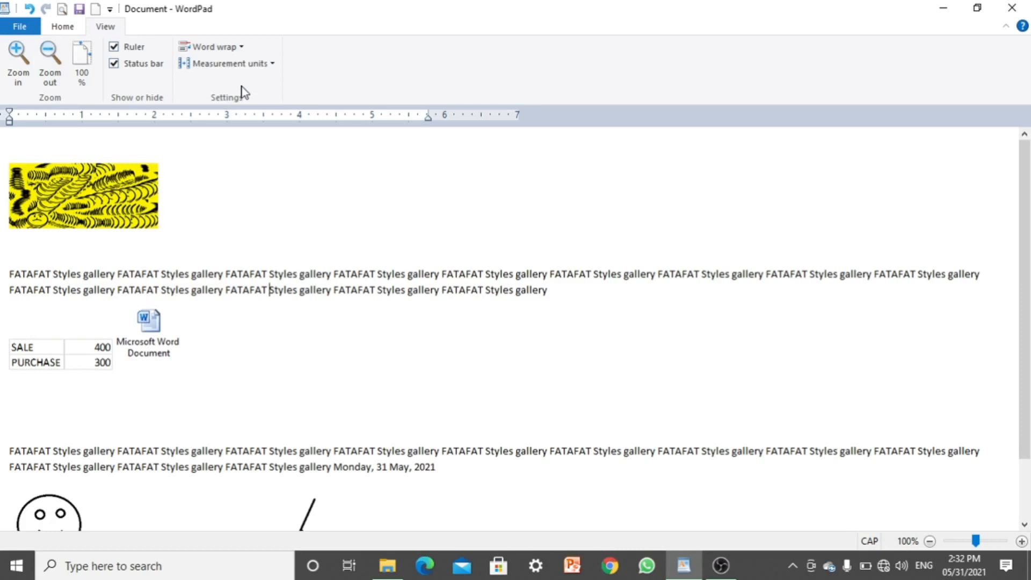
pyautogui.click(240, 47)
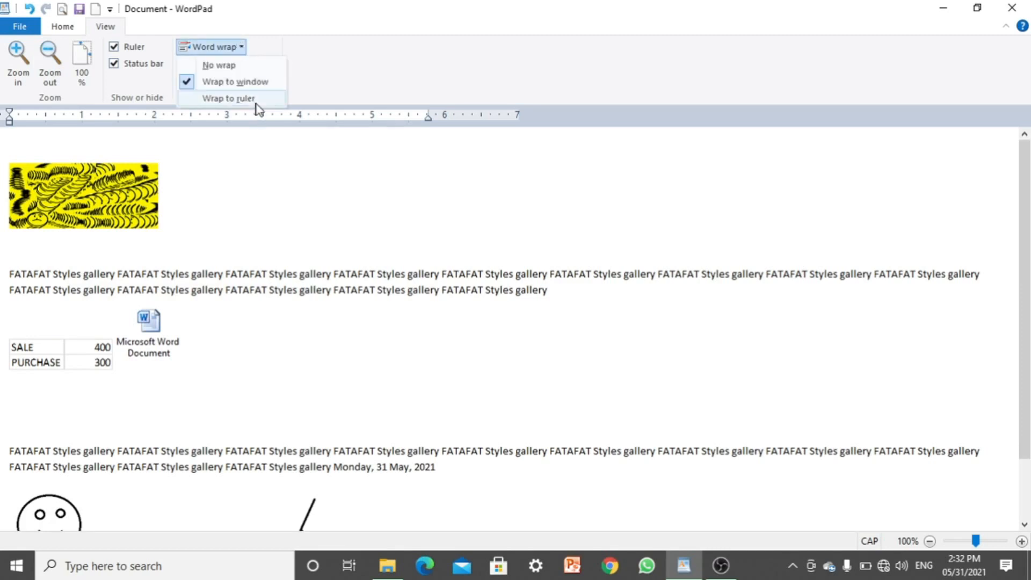
pyautogui.click(229, 98)
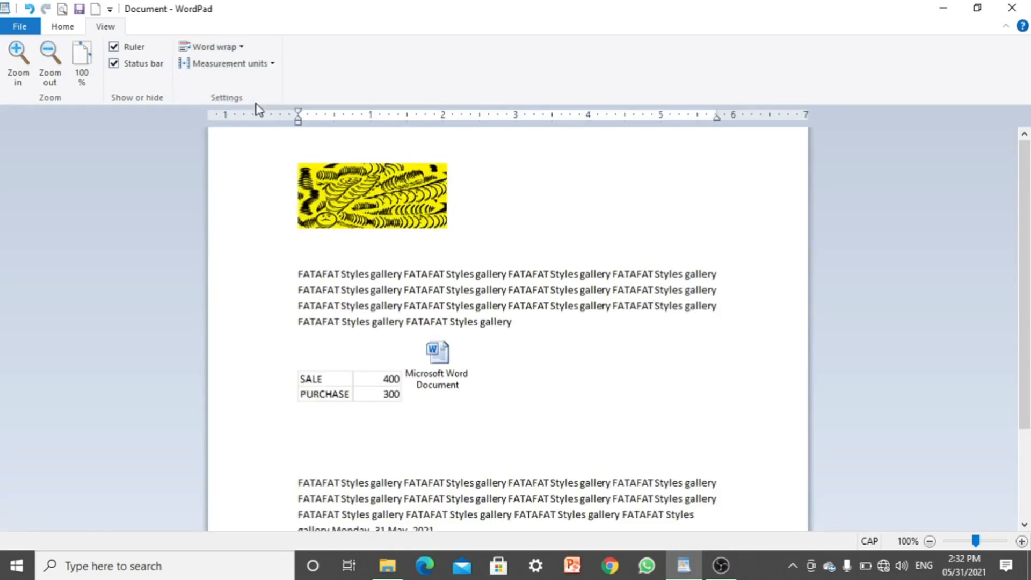
pyautogui.click(267, 68)
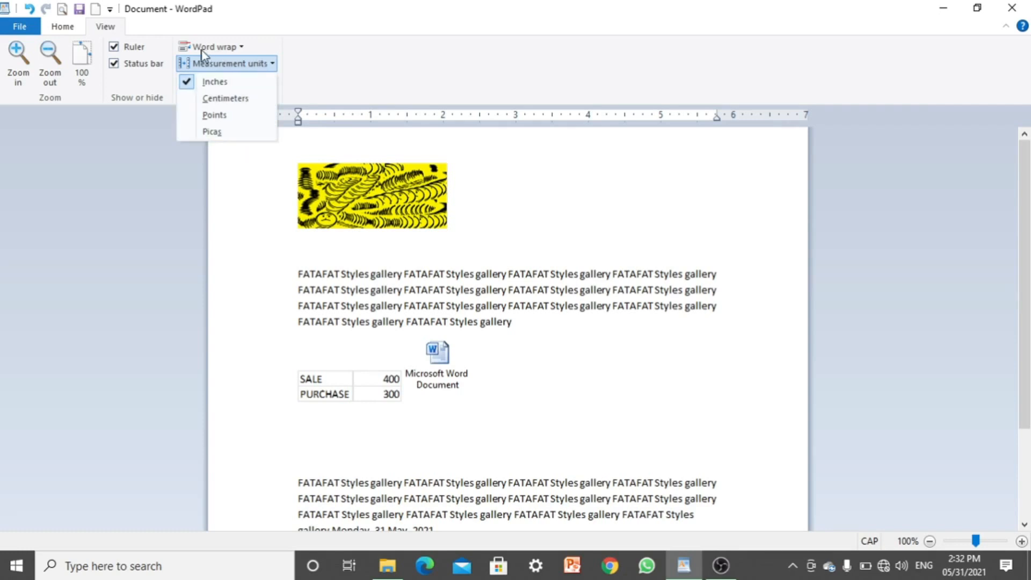
pyautogui.click(66, 22)
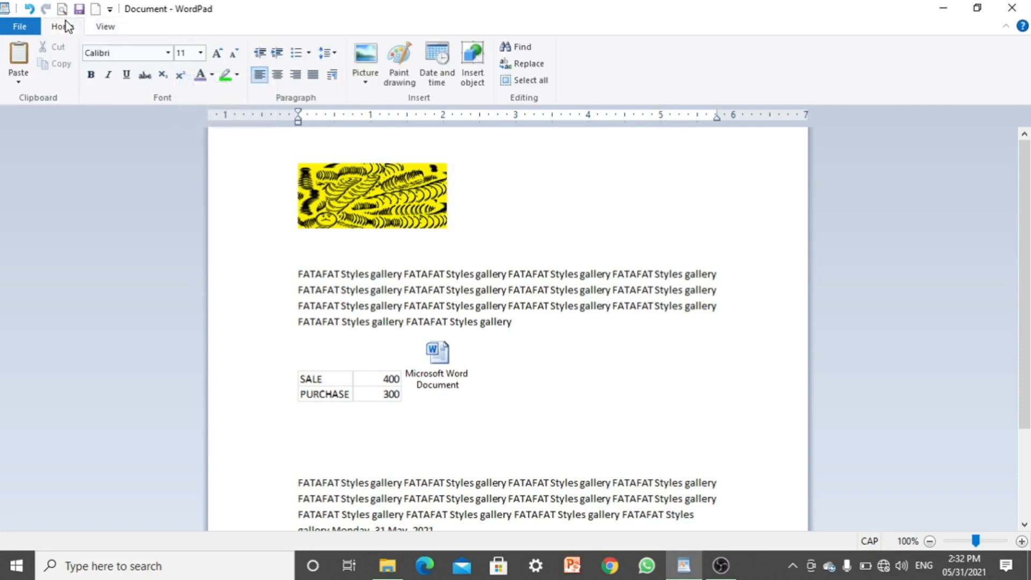